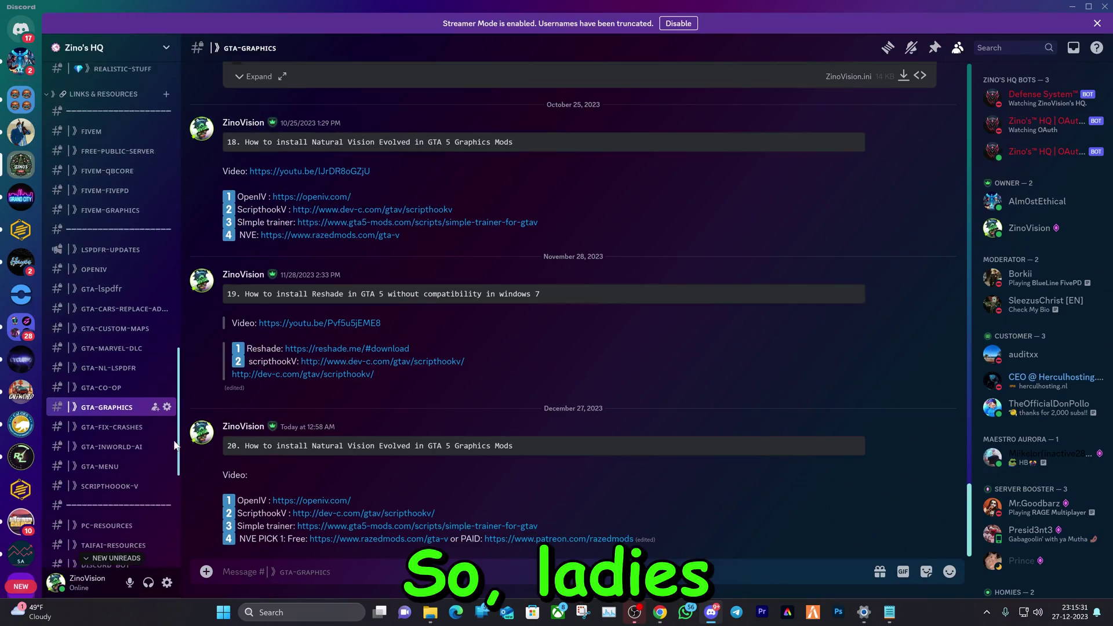
Step: Open the LSPDFR-INSTALL channel of the Zino's HQ server and view the installation packages
scroll(179, 429, "up", 2)
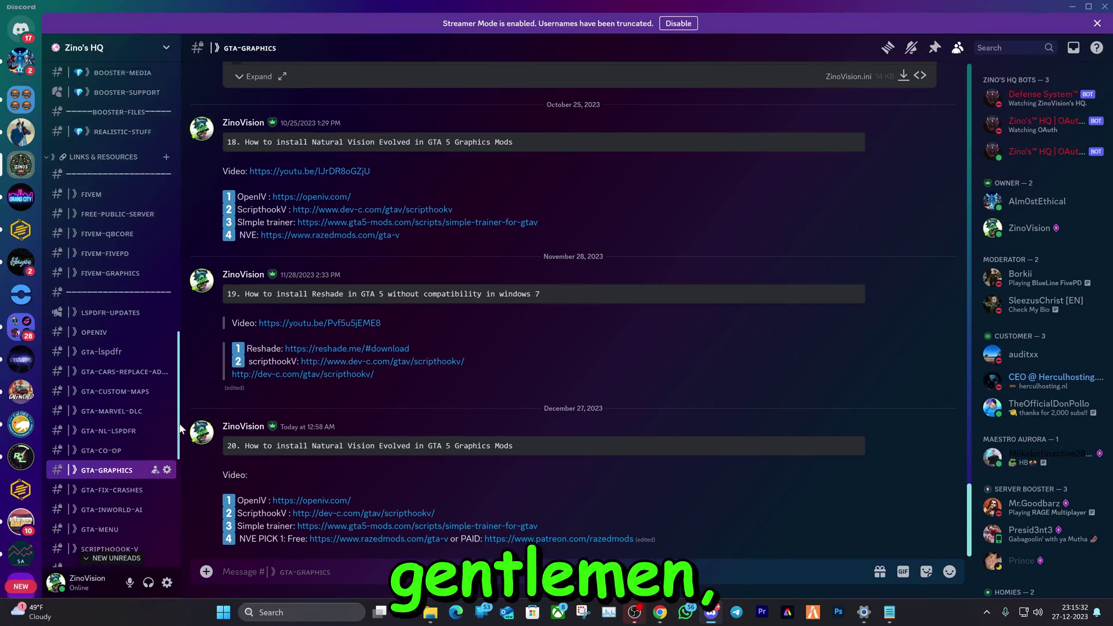
scroll(179, 429, "up", 2)
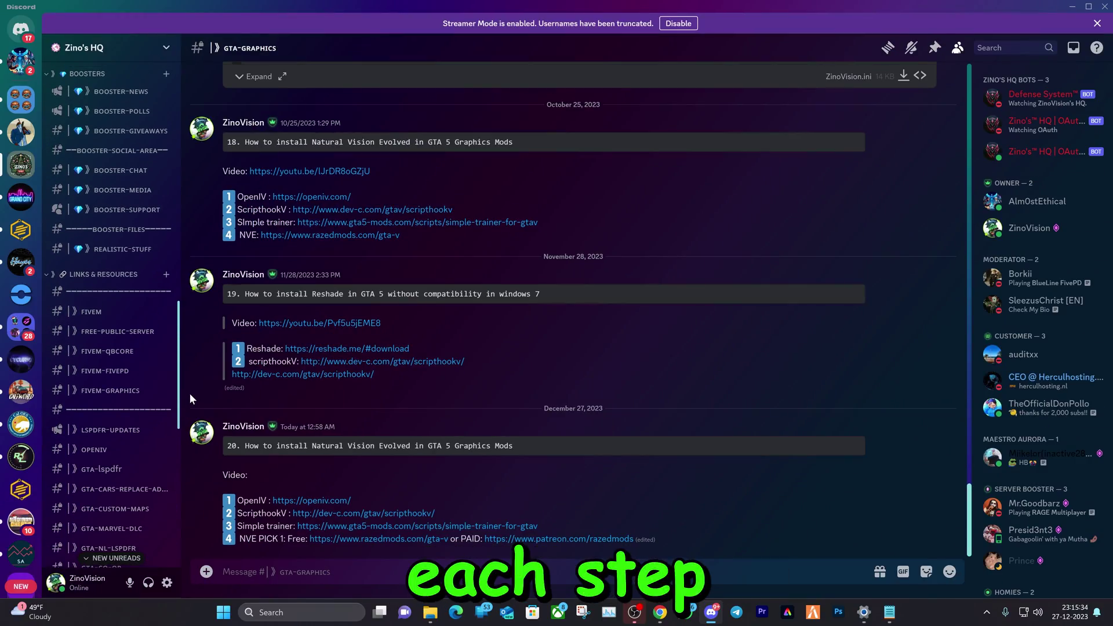
left_click_drag(190, 394, 158, 303)
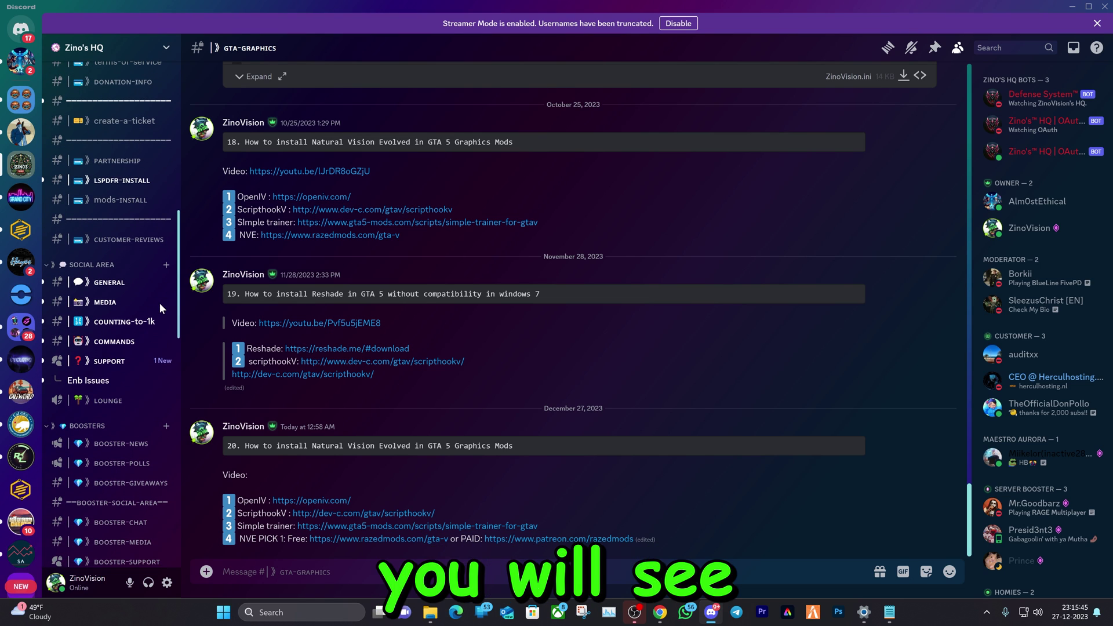
left_click(116, 183)
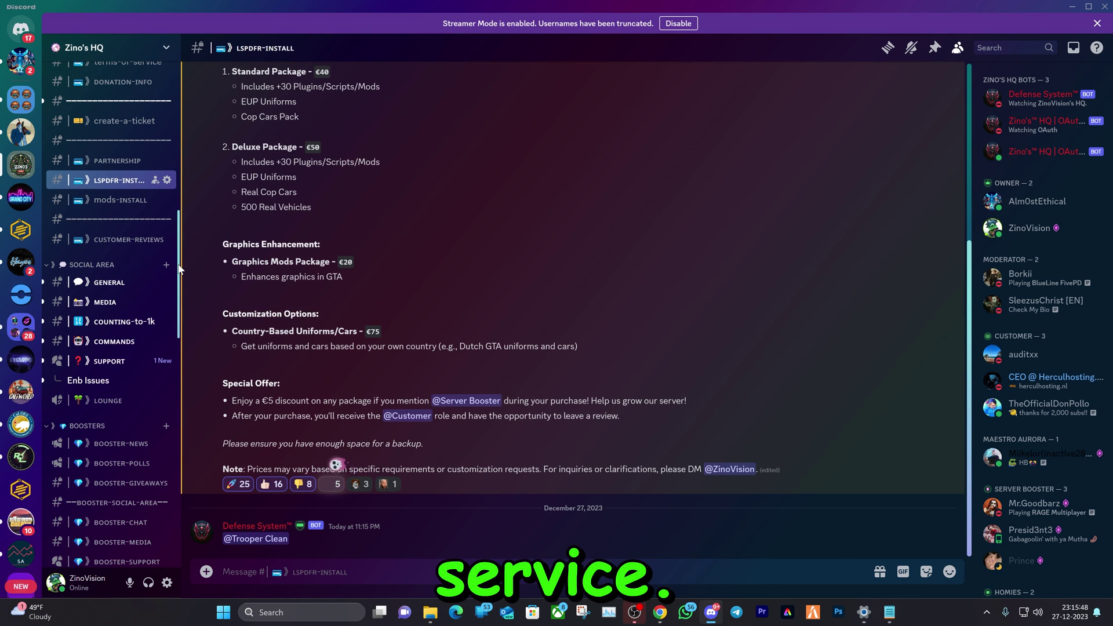
left_click_drag(179, 269, 182, 261)
Step: Open the GTA-GRAPHICS channel and highlight the title of entry 20 on installing Natural Vision Evolved
scroll(156, 299, "down", 10)
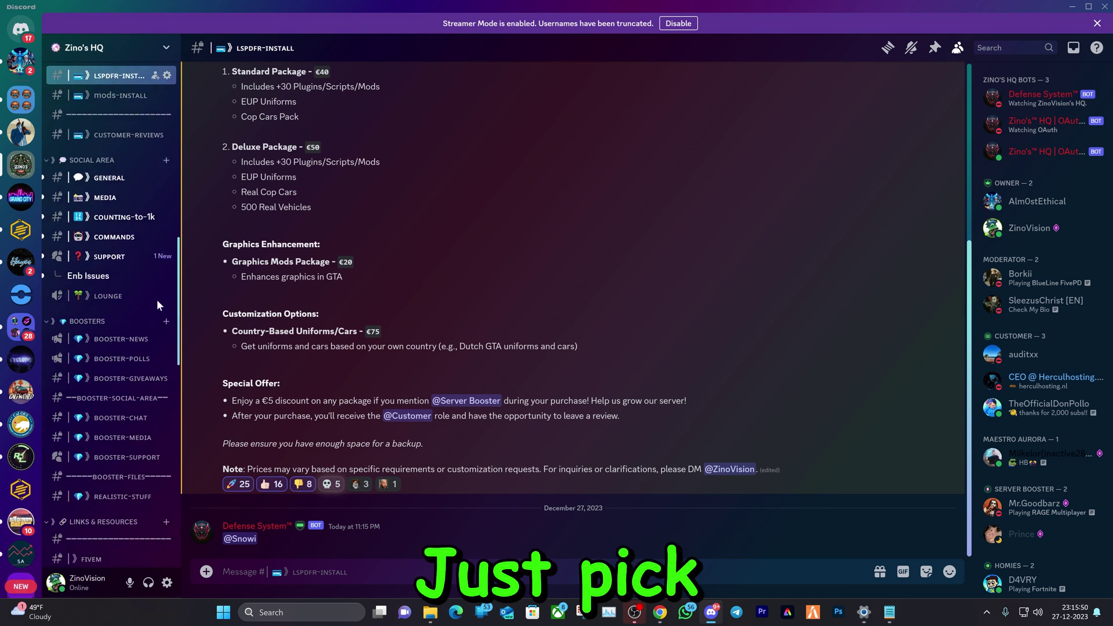
scroll(149, 394, "down", 3)
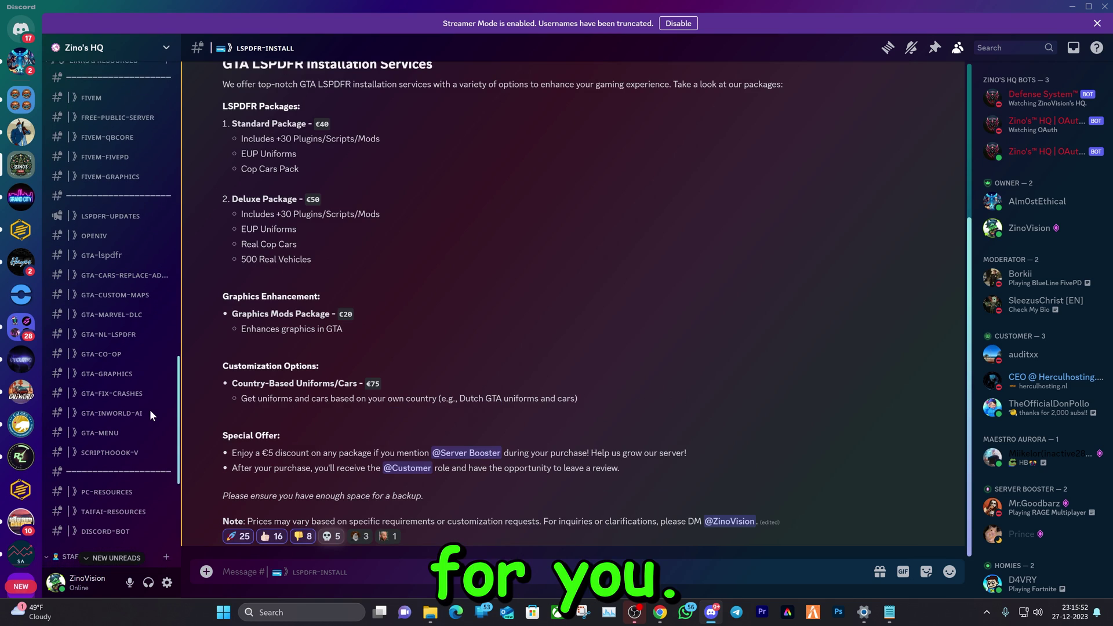
left_click(116, 374)
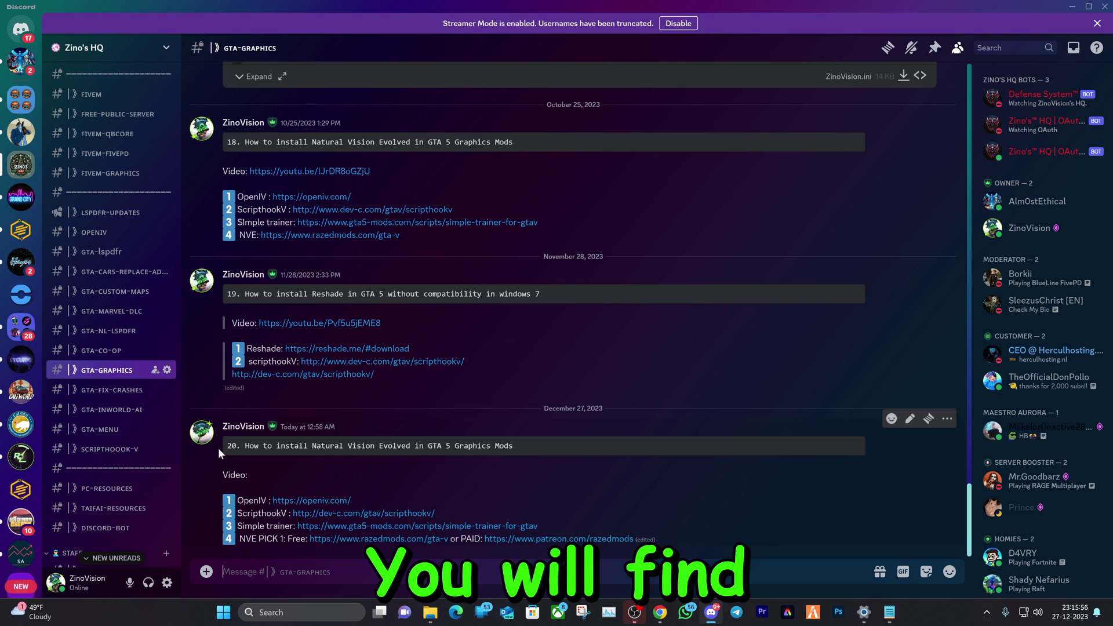
left_click_drag(218, 448, 539, 447)
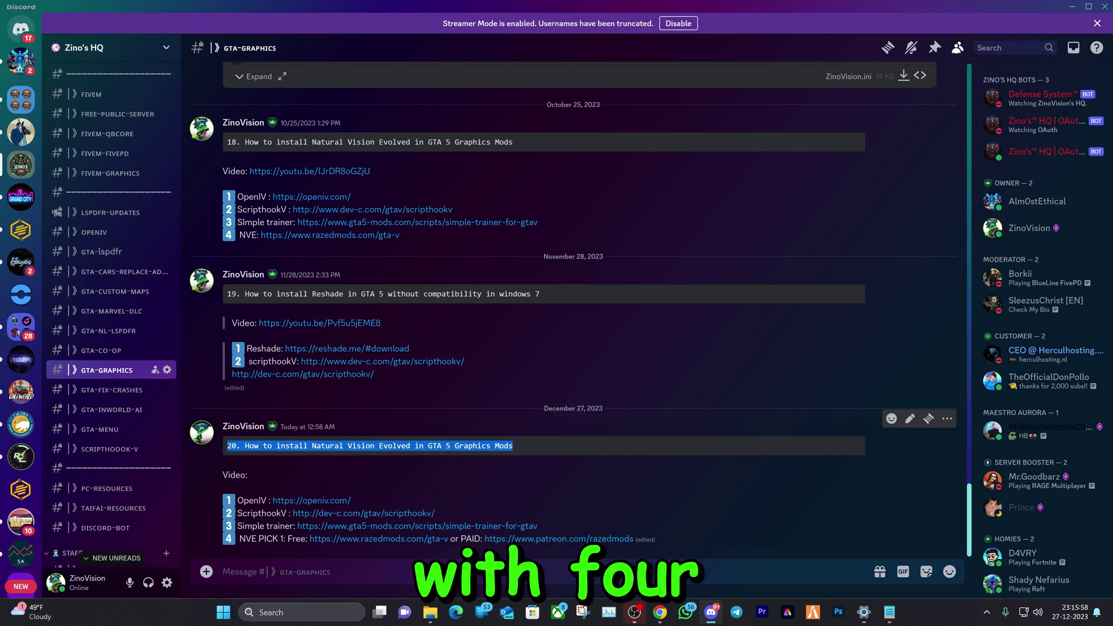
Step: Examine the free and paid NVE download links in entry 20 of the GTA-GRAPHICS channel
left_click_drag(239, 539, 655, 554)
left_click(669, 533)
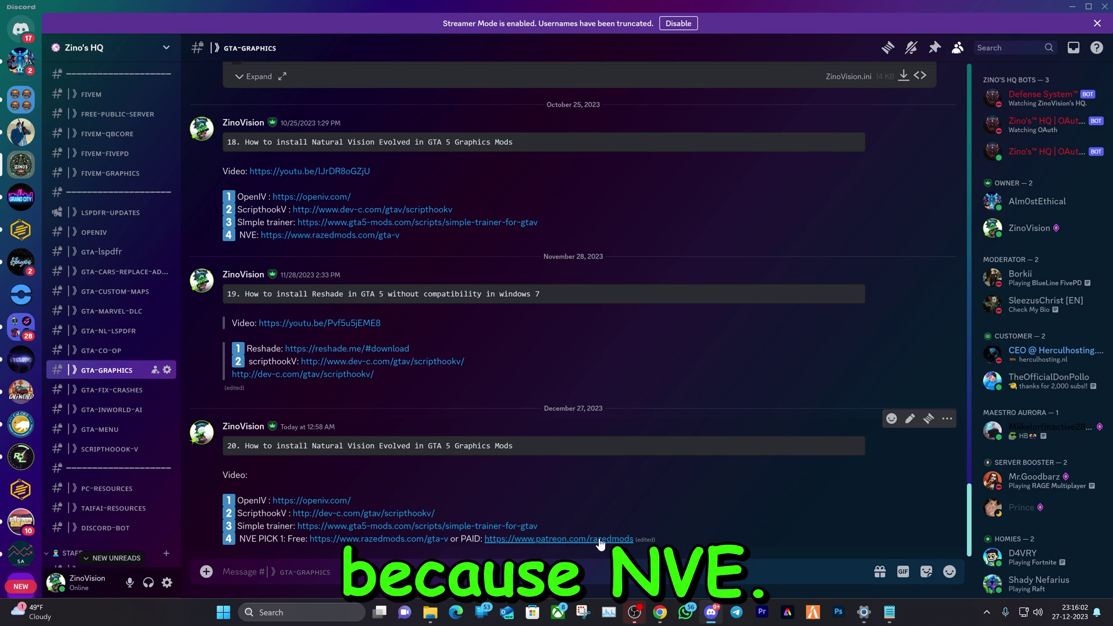
left_click_drag(364, 539, 442, 539)
left_click(455, 539)
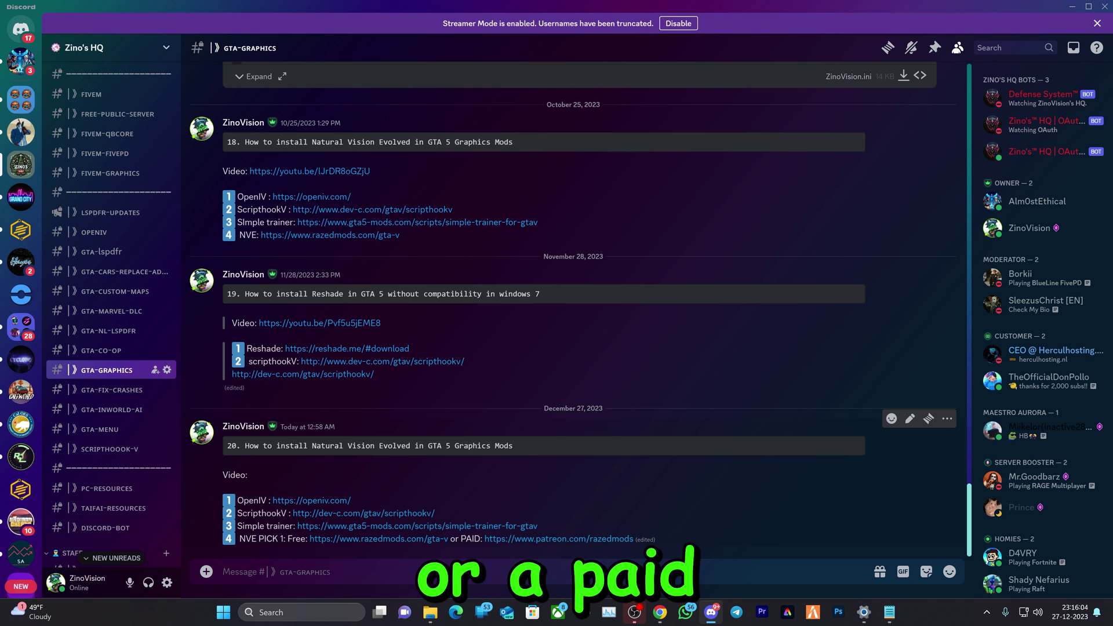
left_click(661, 539)
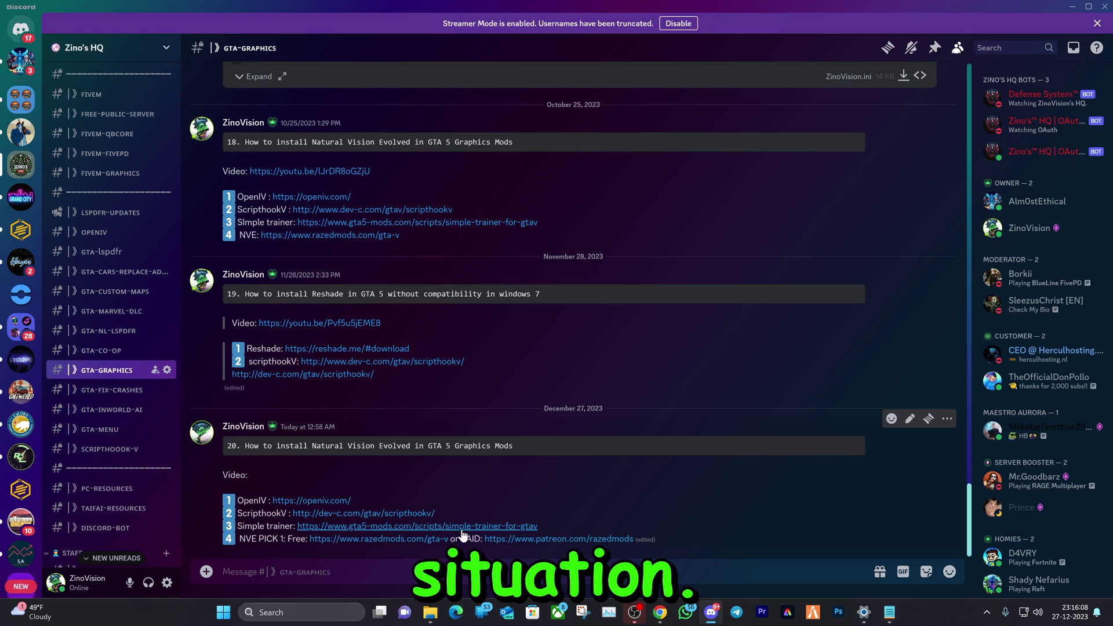
left_click_drag(278, 539, 265, 539)
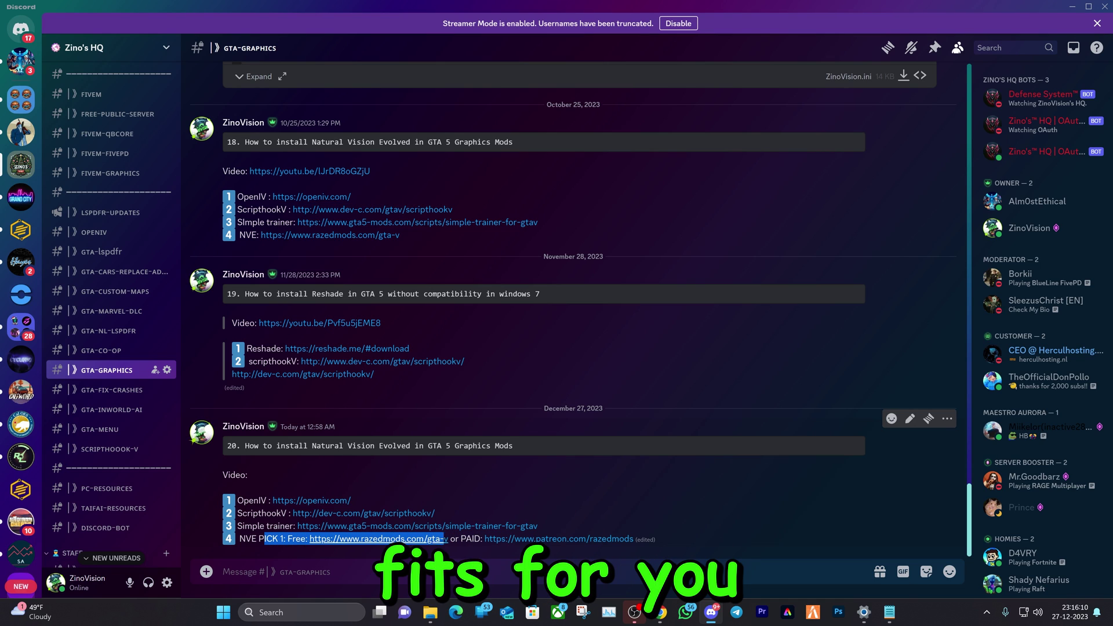
left_click_drag(637, 539, 472, 539)
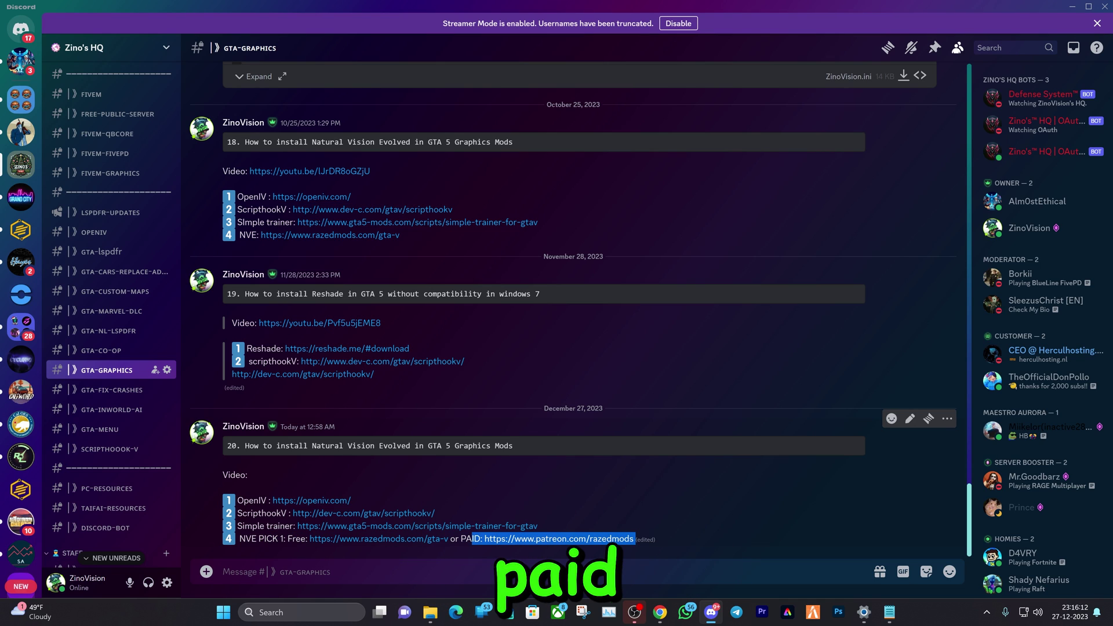
left_click(471, 539)
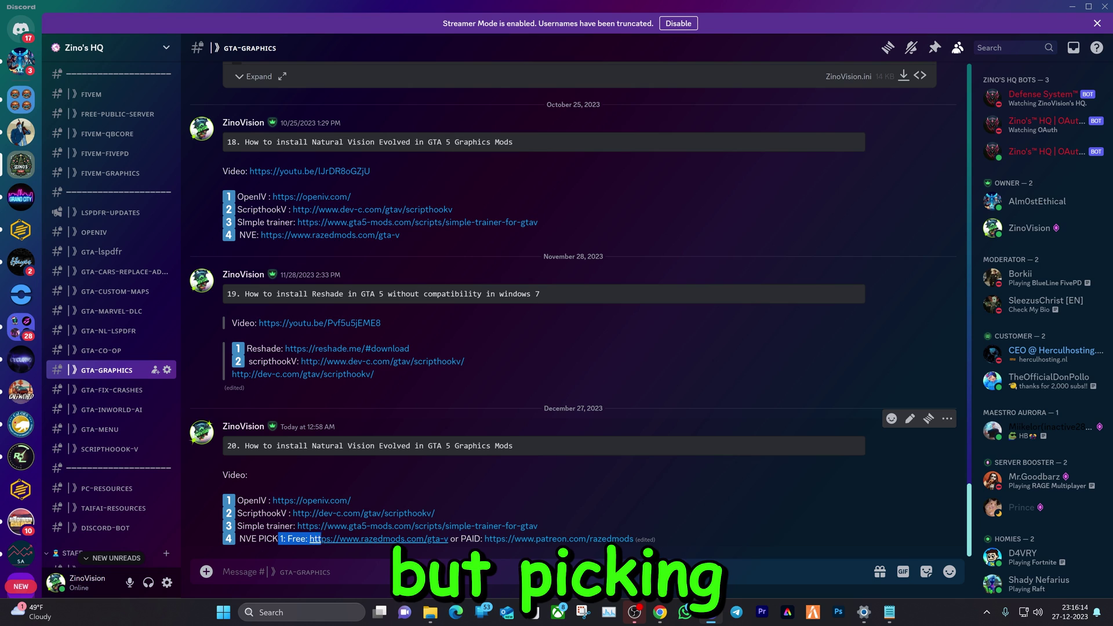
left_click_drag(320, 539, 625, 539)
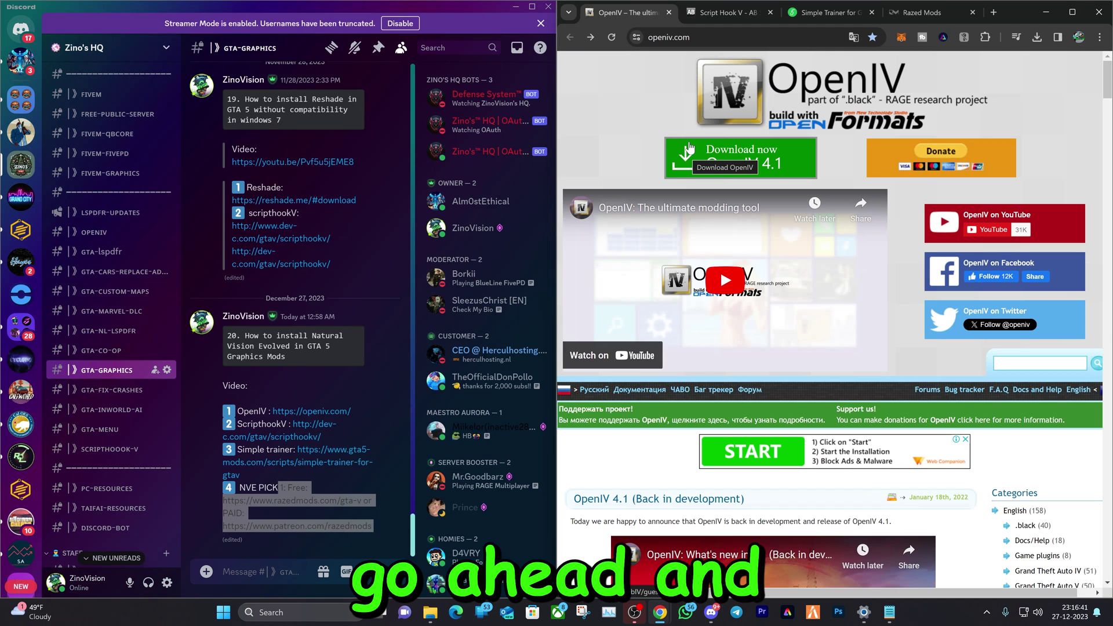
Step: Download Script Hook V v1.0.3095.0 from its page in the web browser and keep the blocked file
left_click(712, 12)
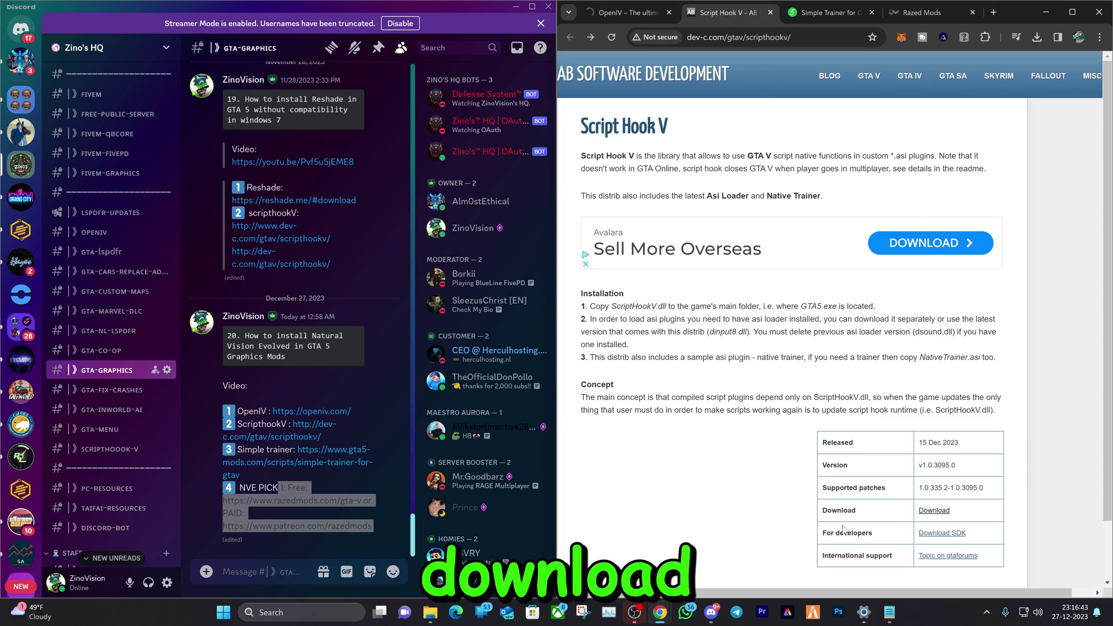
left_click(922, 513)
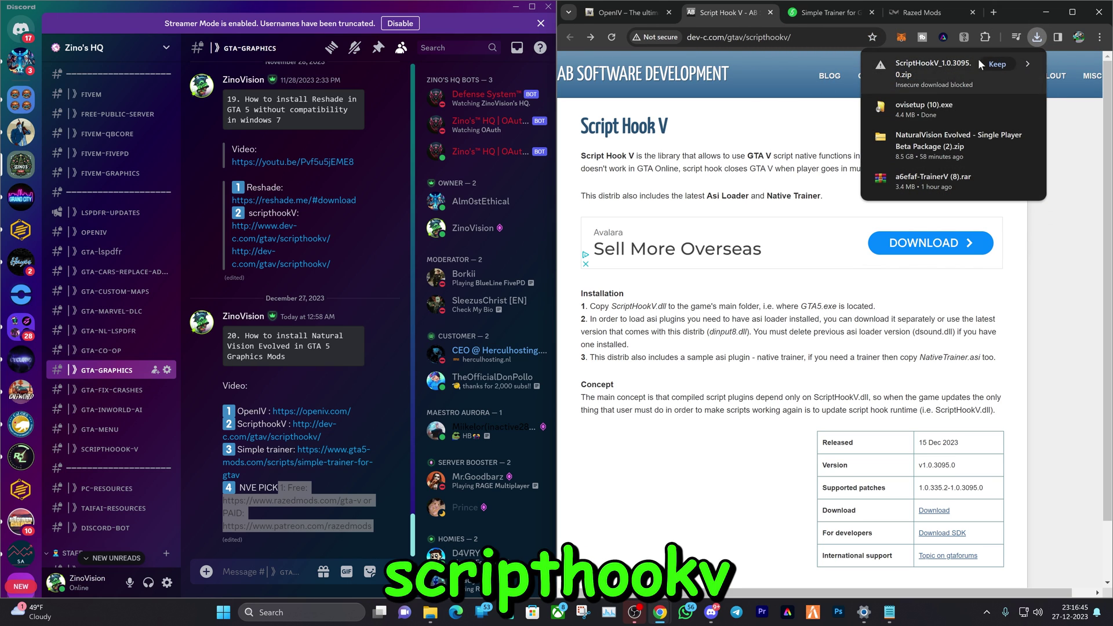
left_click(998, 63)
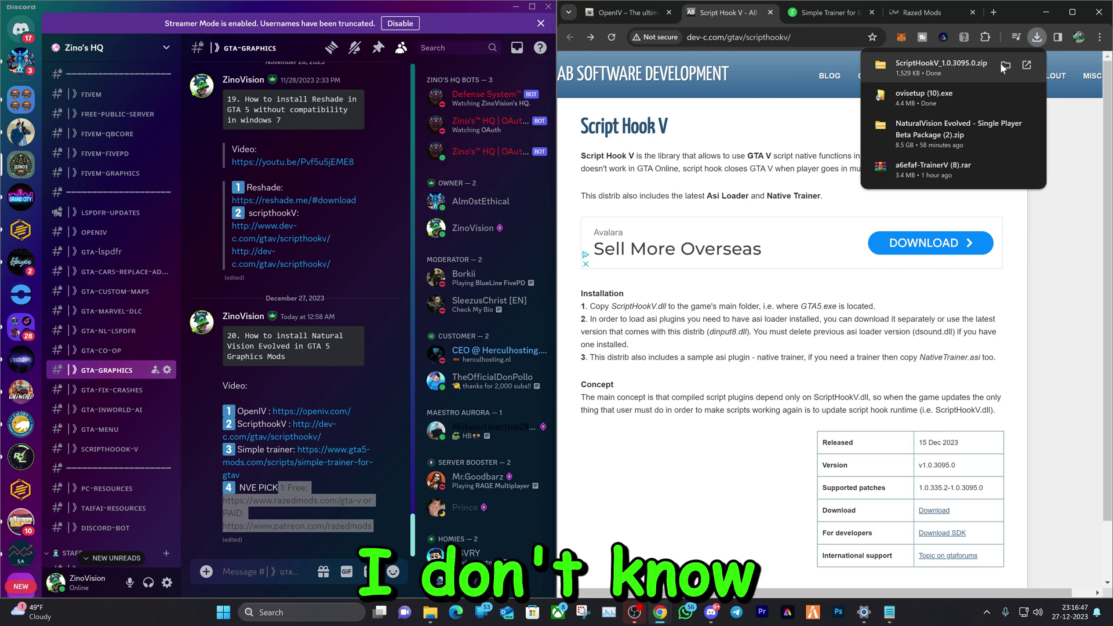
Step: Download Simple Trainer for GTA V 15.5 from GTA5-Mods
left_click(825, 14)
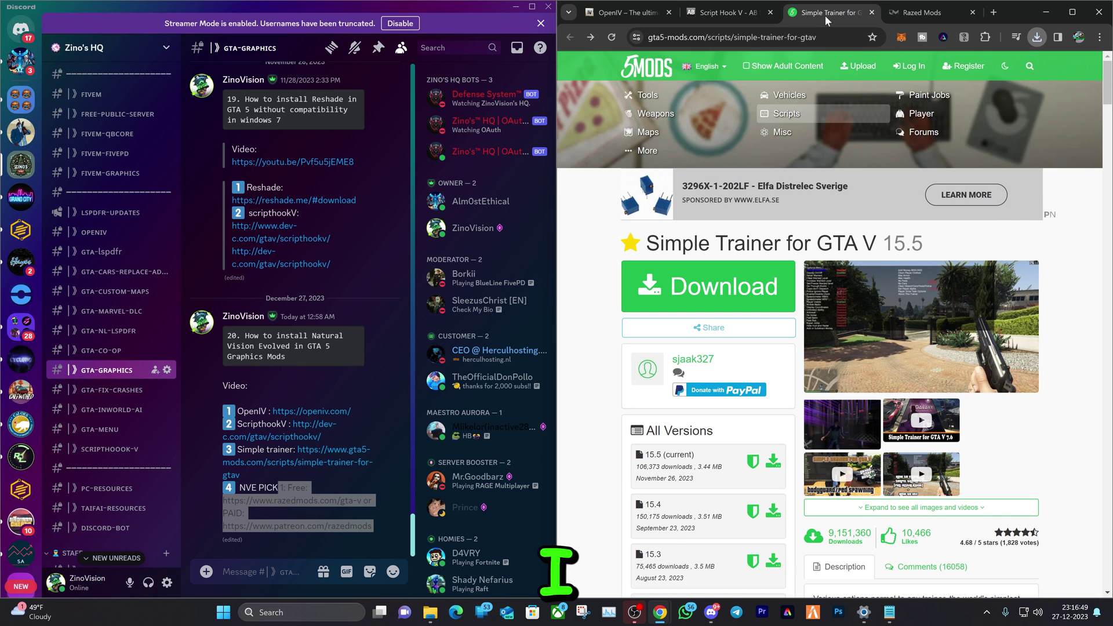
left_click(708, 286)
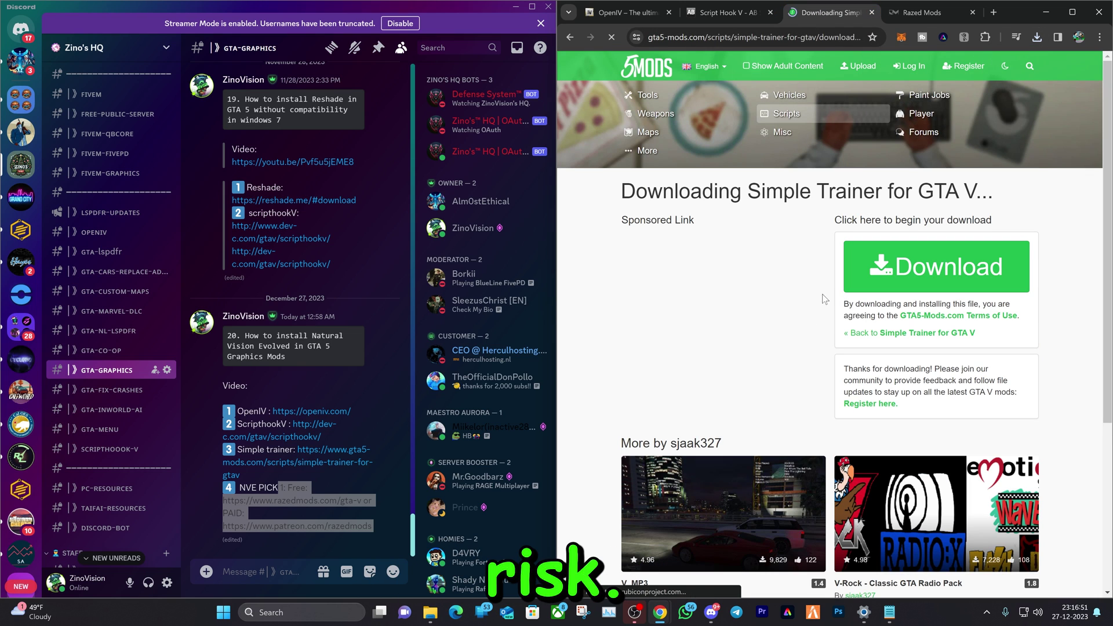
left_click(902, 287)
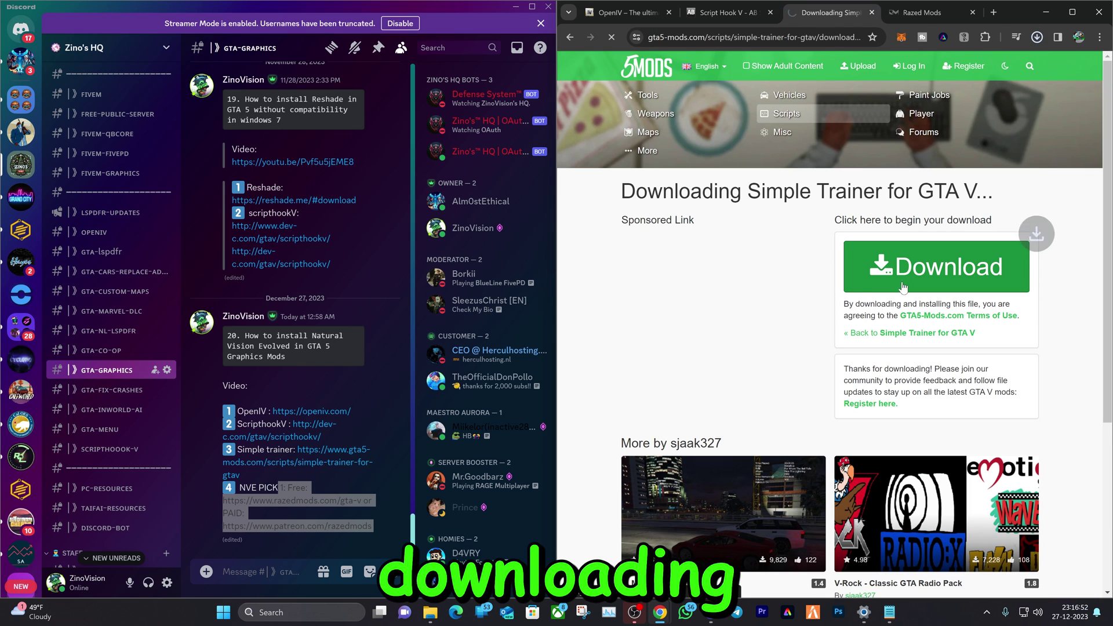
Step: Request the NaturalVision Evolved single player beta download through the Razed Mods Grand Theft Auto V page, closing the advertising page that opens
left_click(907, 11)
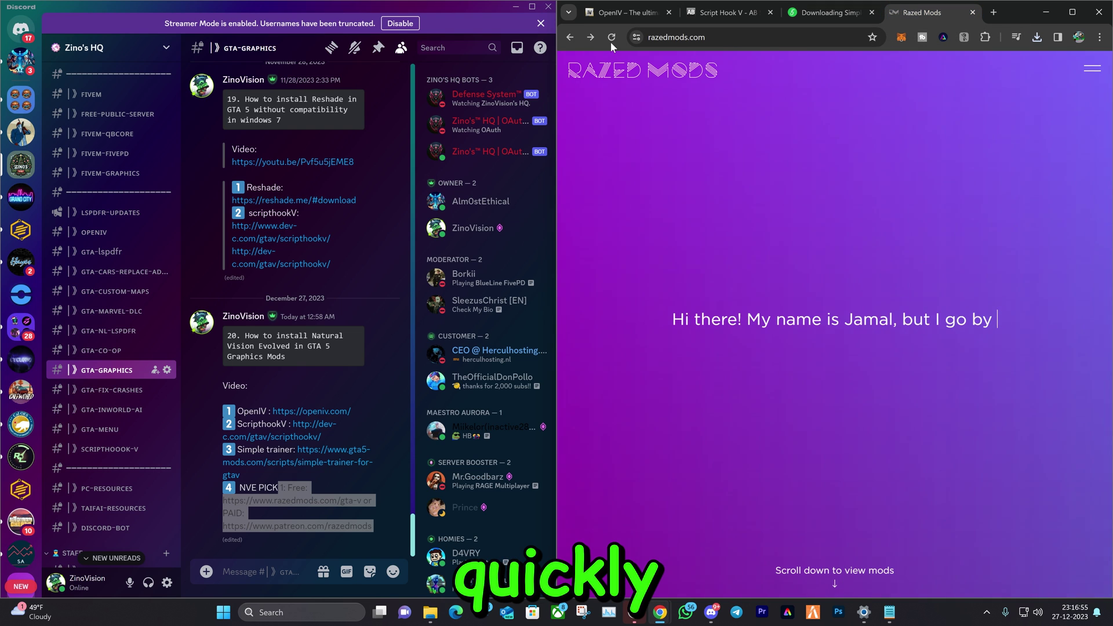
left_click(1092, 69)
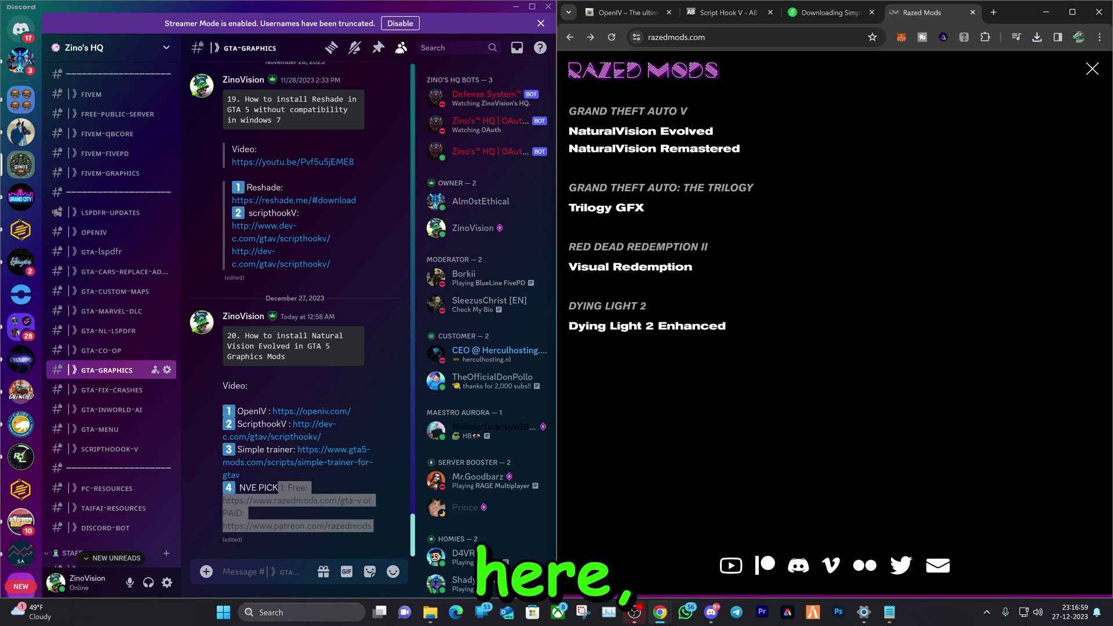
left_click(607, 113)
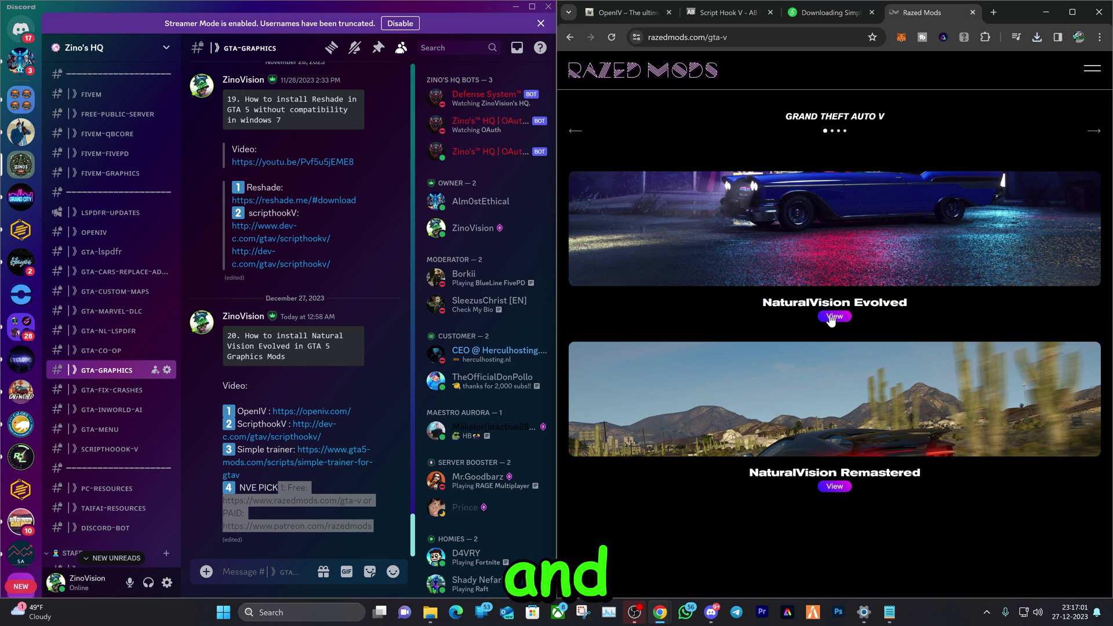
left_click(831, 318)
left_click(636, 233)
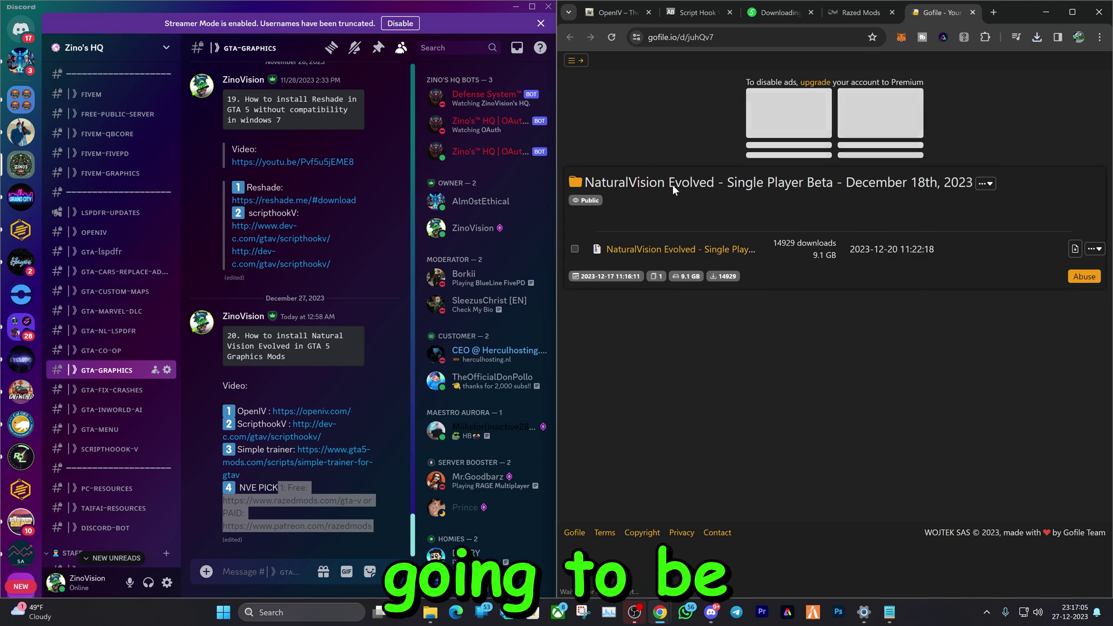
left_click(657, 254)
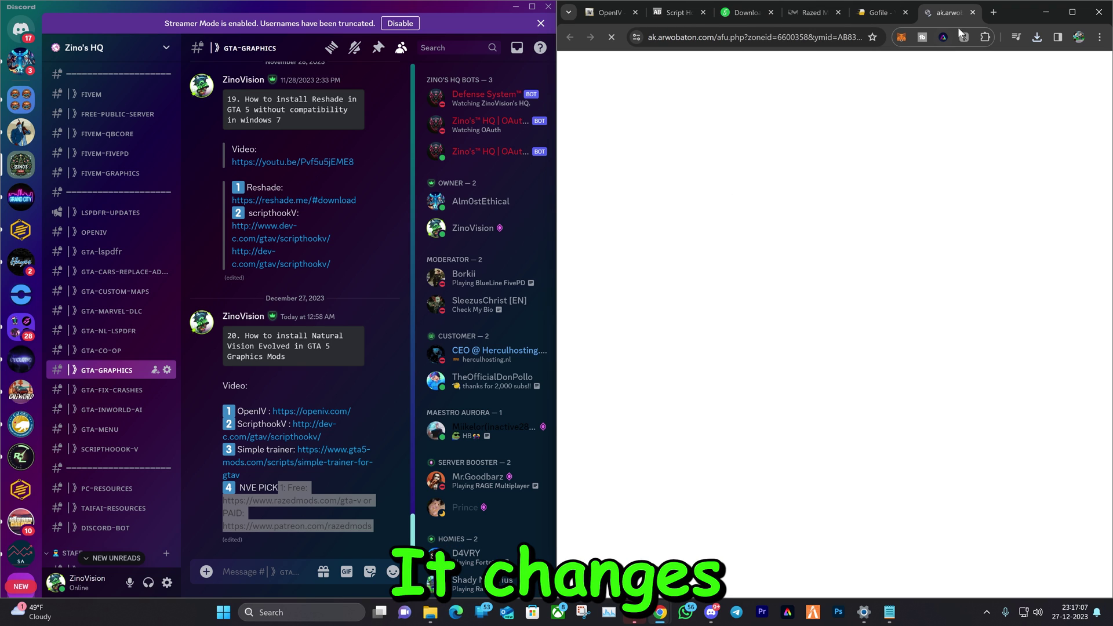
left_click(972, 13)
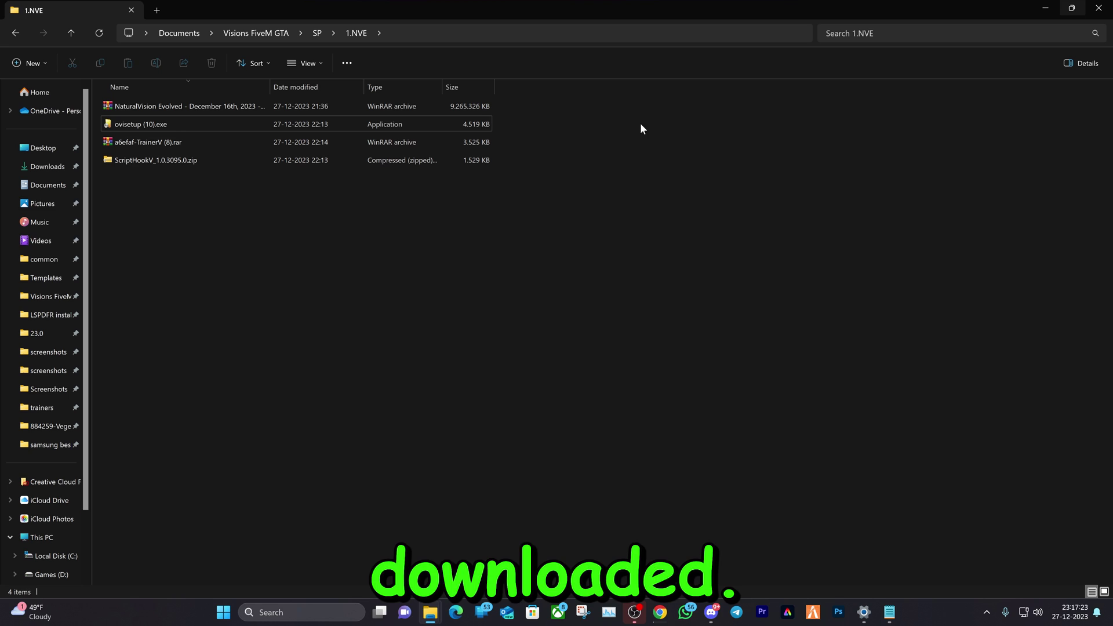
Step: Switch to Steam, open the local files folder of Grand Theft Auto V, and check its parent common folder before returning to it
left_click(986, 612)
left_click(964, 555)
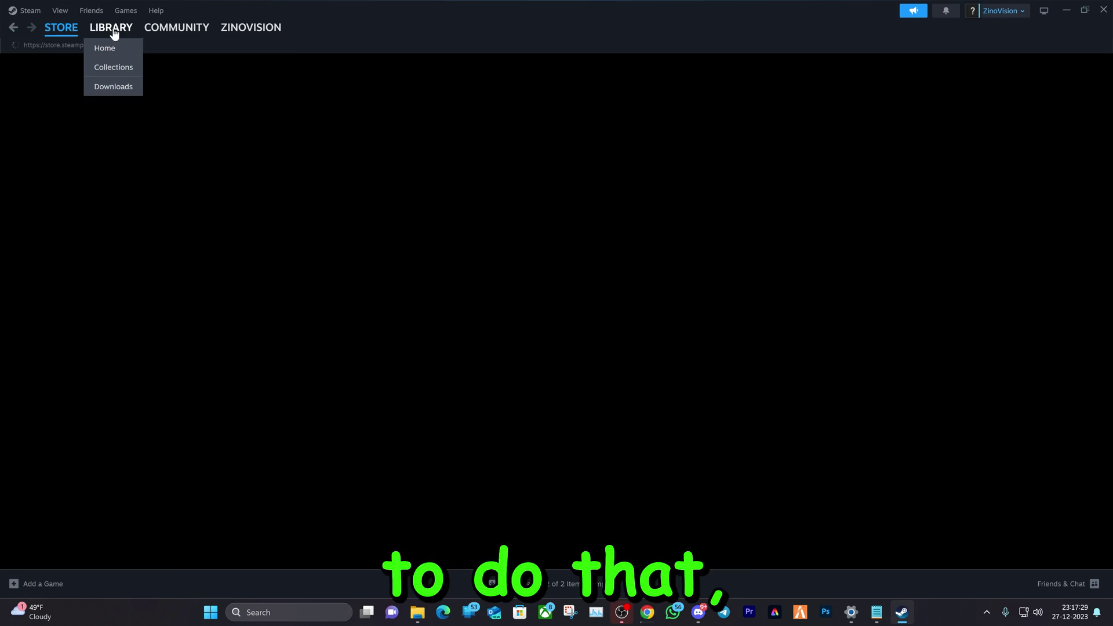
left_click(108, 47)
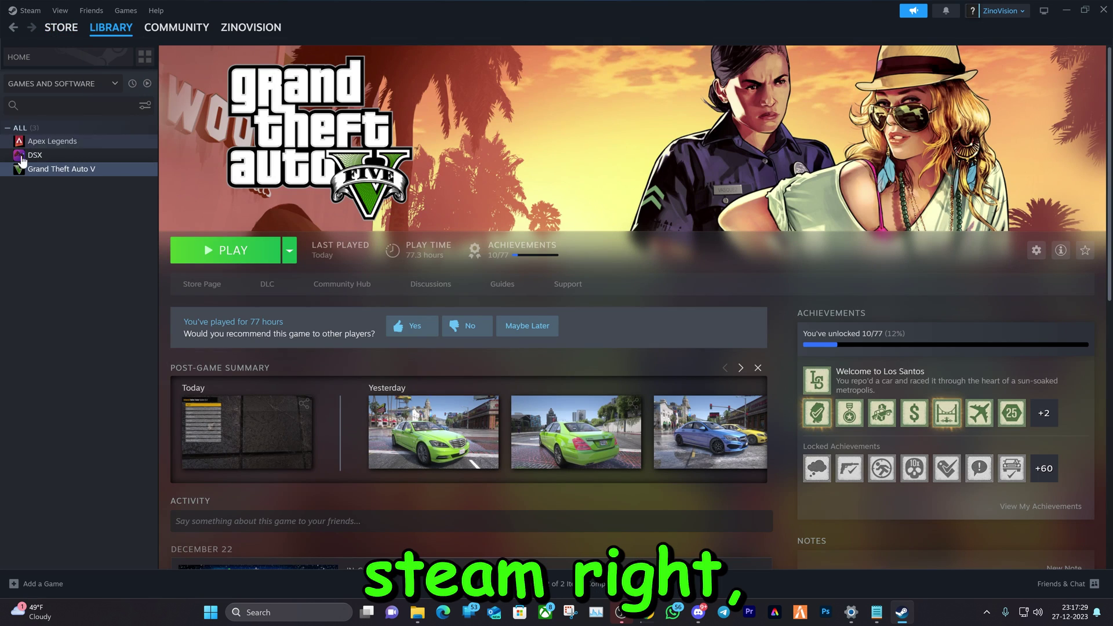
right_click(48, 168)
mouse_move(81, 222)
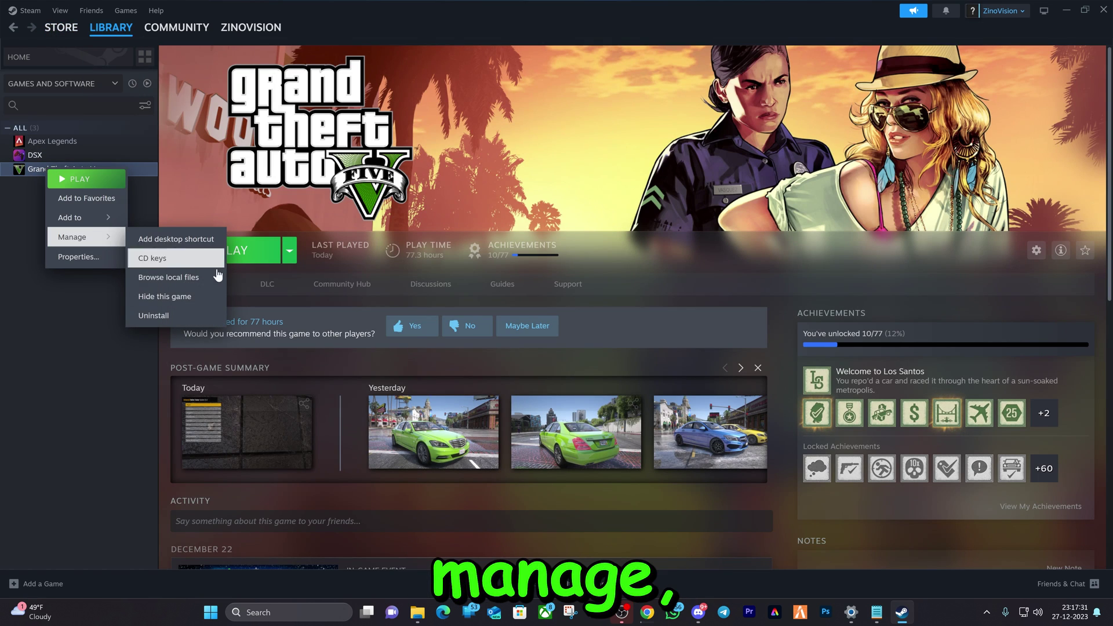
left_click(185, 276)
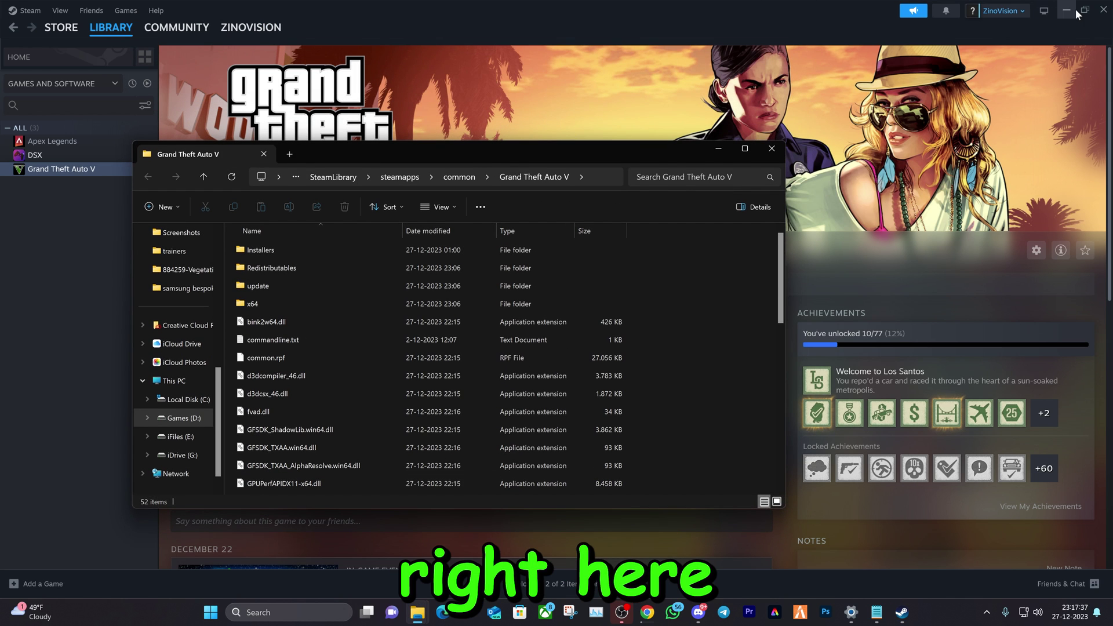
left_click(1077, 10)
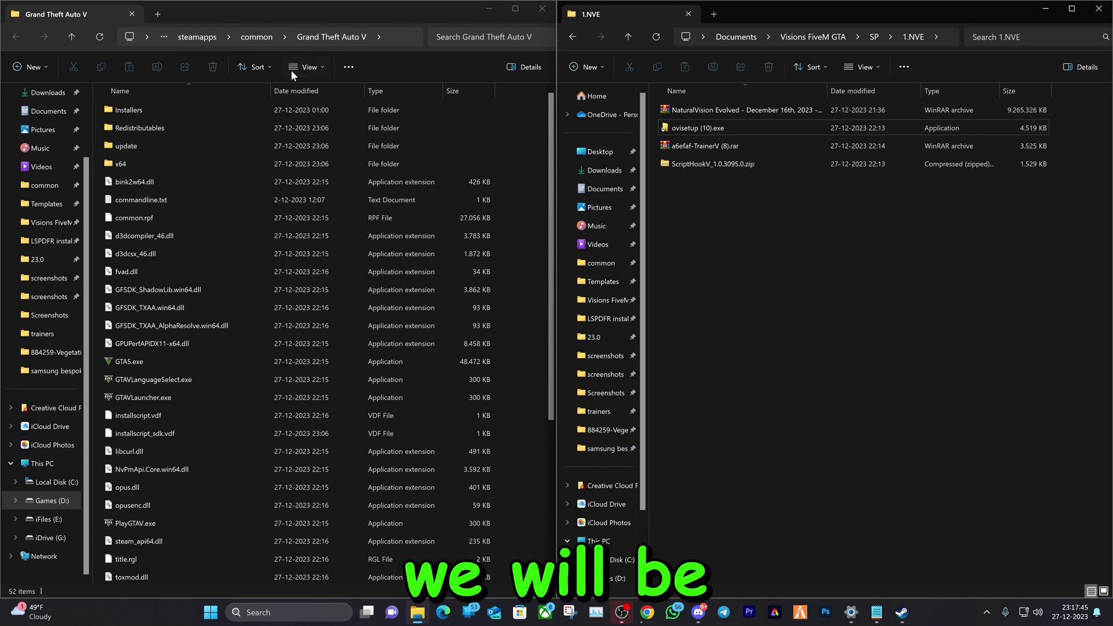
left_click(249, 36)
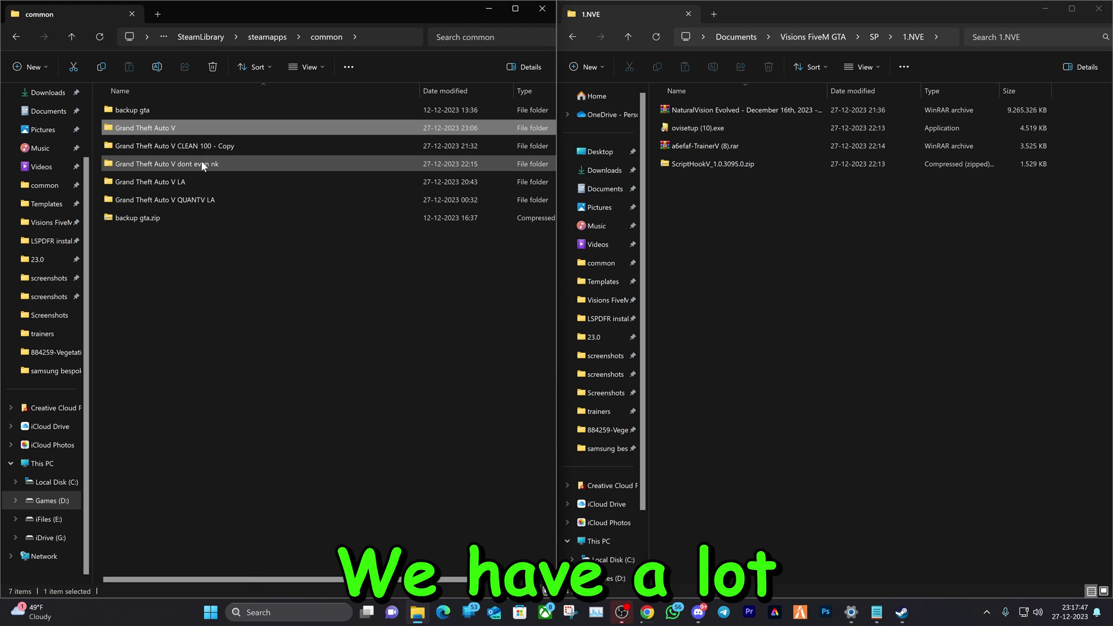
double_click(193, 130)
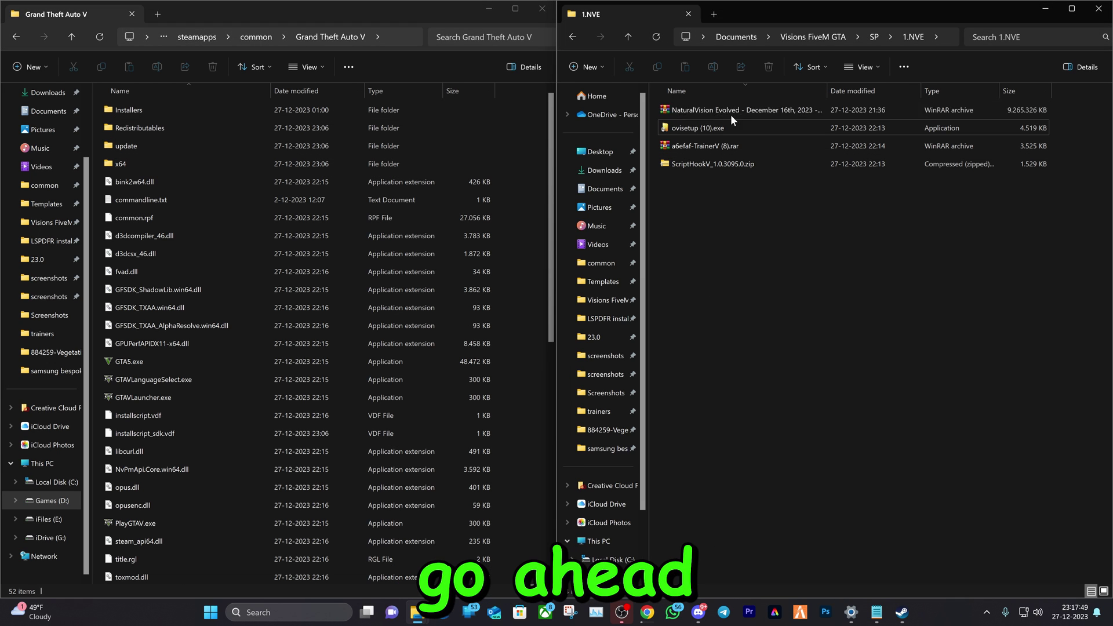
left_click(690, 132)
double_click(691, 129)
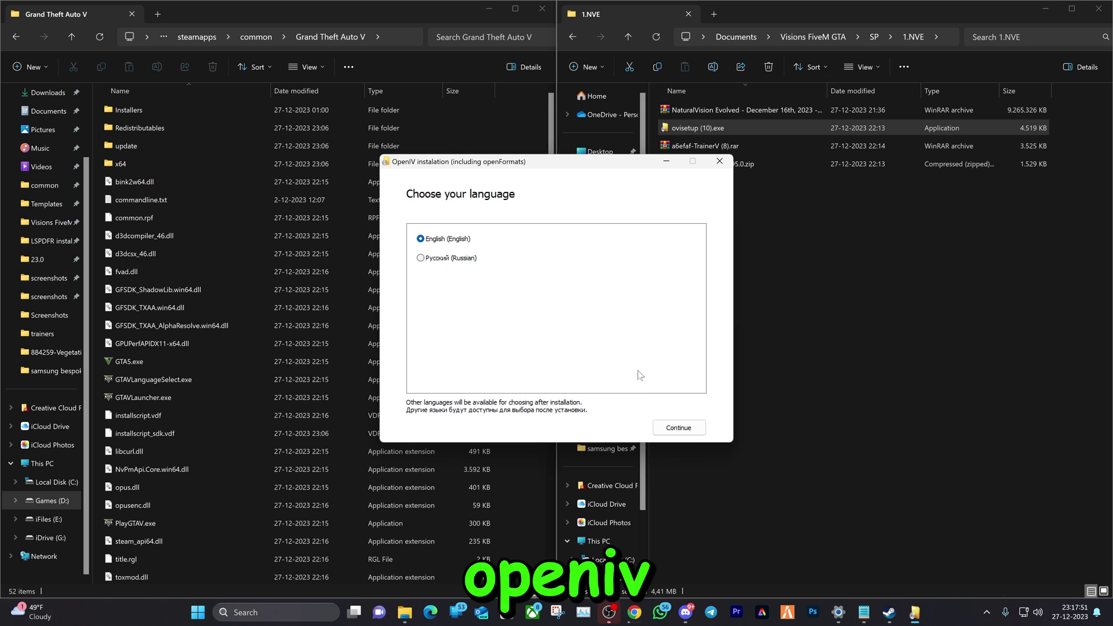
left_click(678, 428)
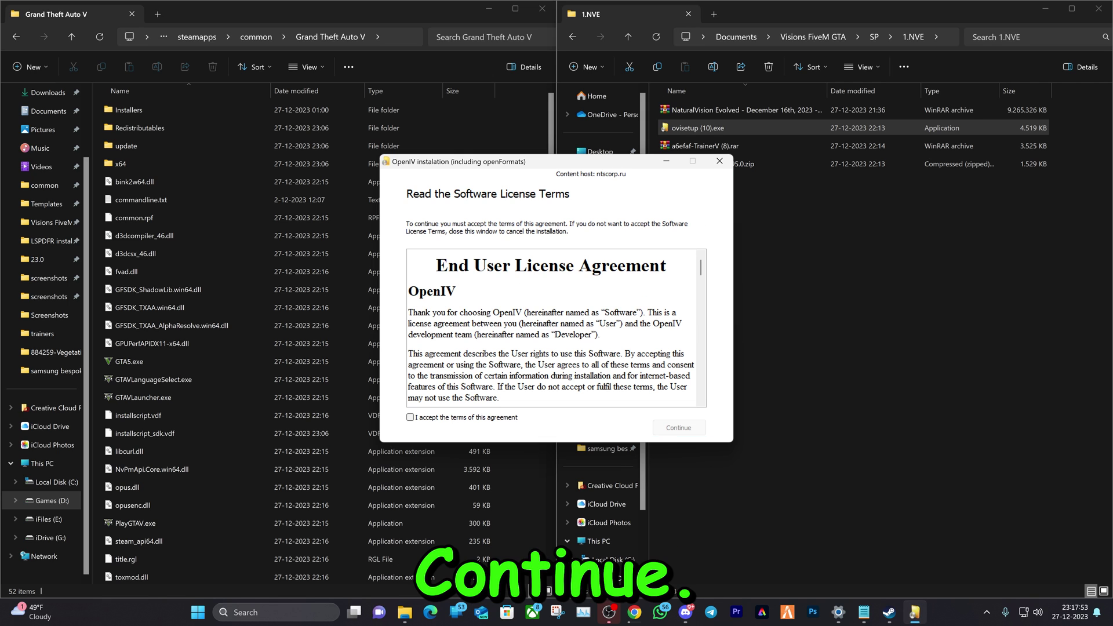
left_click(671, 426)
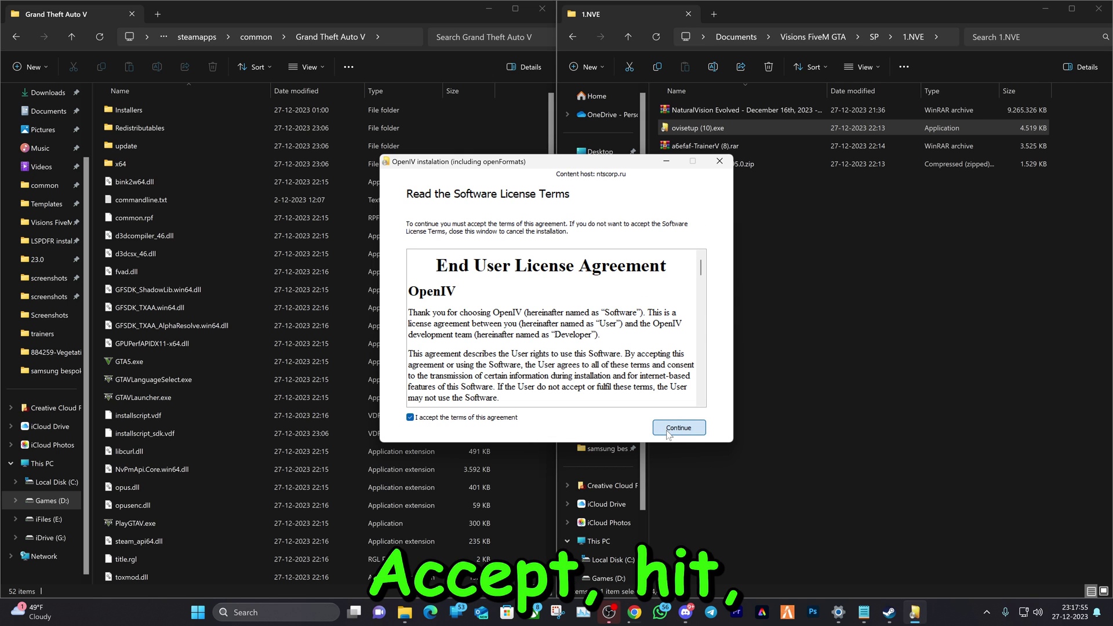
left_click(669, 425)
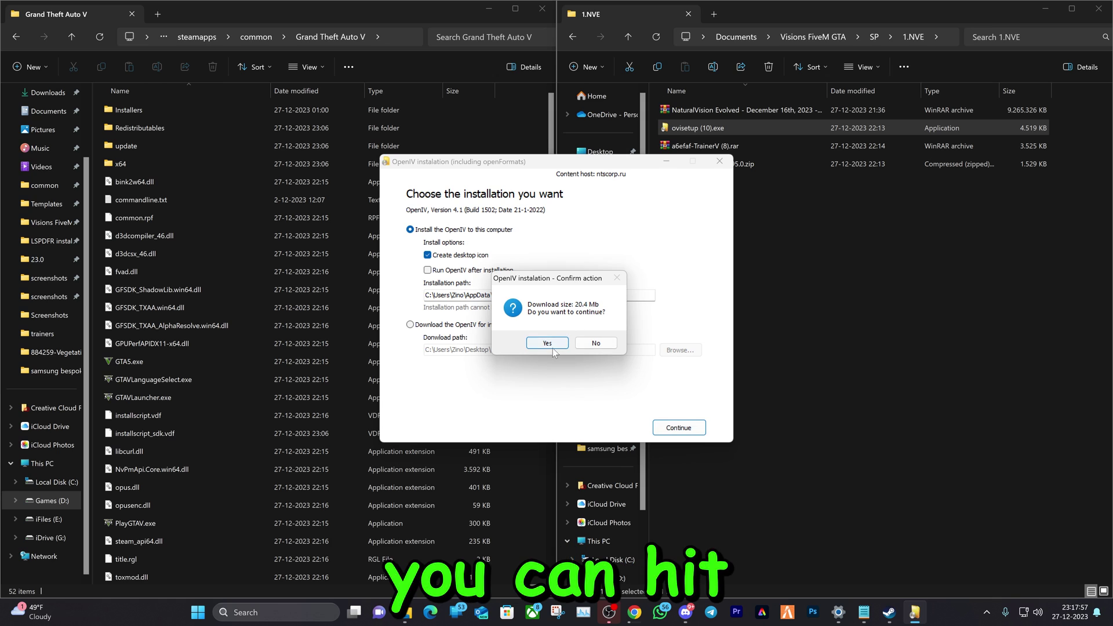
left_click(597, 349)
left_click(722, 168)
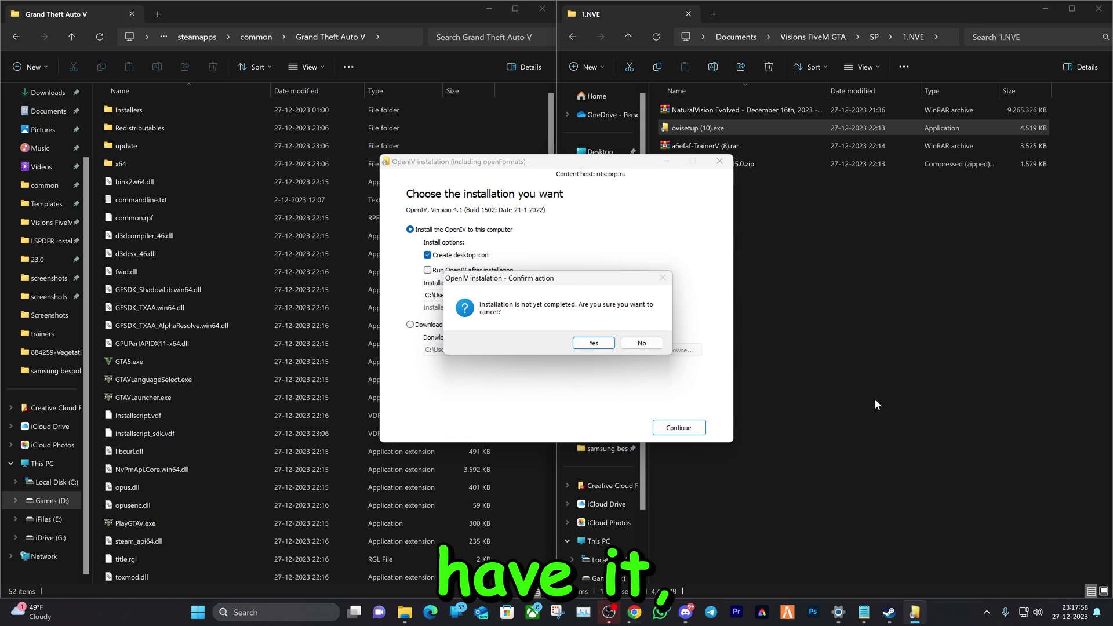
left_click(594, 350)
Step: Launch OpenIV as administrator and load the Windows version of Grand Theft Auto V
left_click(198, 612)
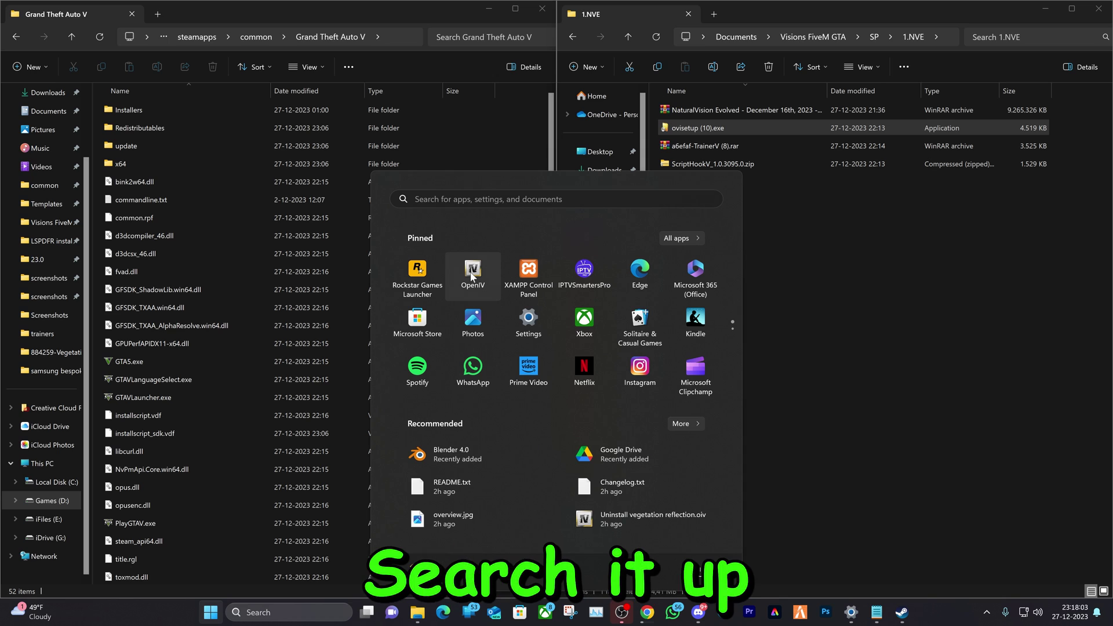
right_click(472, 277)
left_click(511, 321)
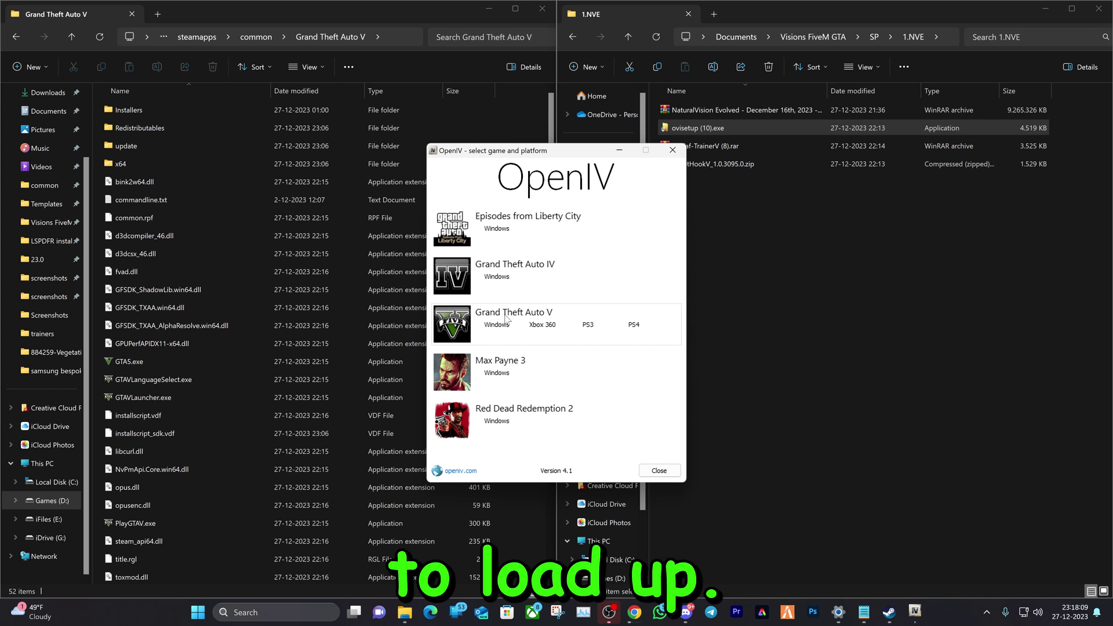
left_click(492, 328)
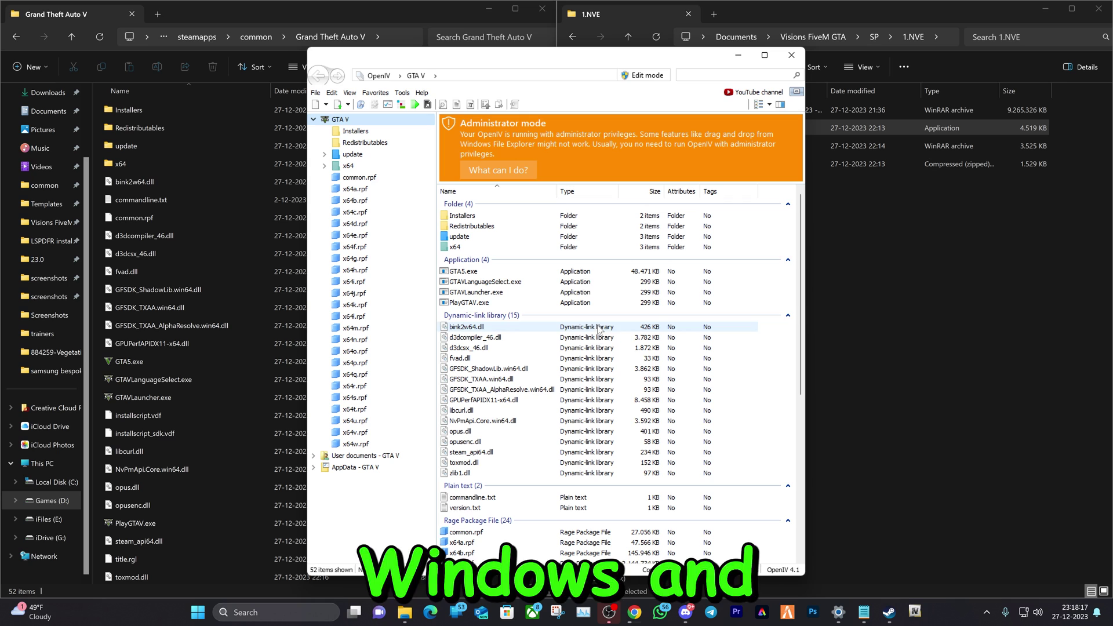
Step: Set the required permissions on the Grand Theft Auto V game folder from OpenIV's administrator mode notice, and close the permissions dialog
left_click(482, 174)
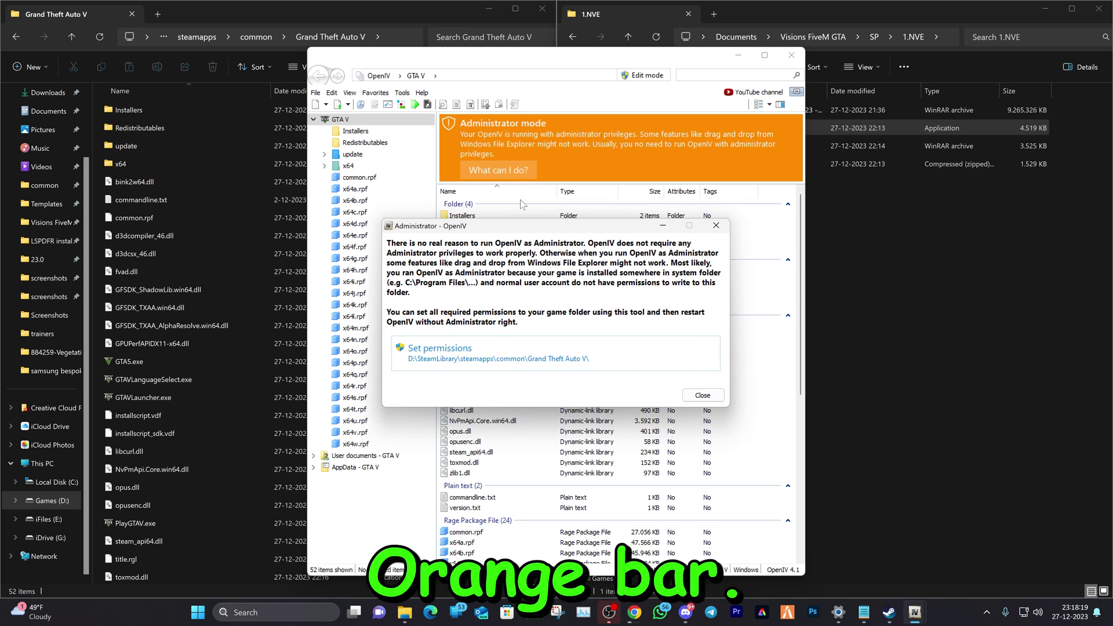
left_click(581, 354)
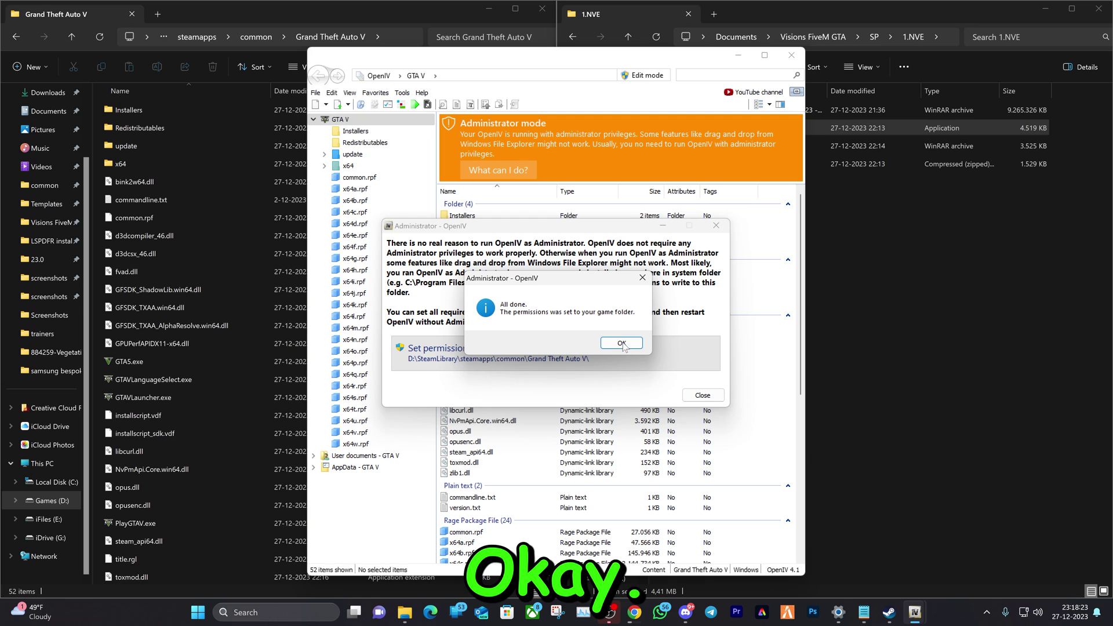
left_click(622, 343)
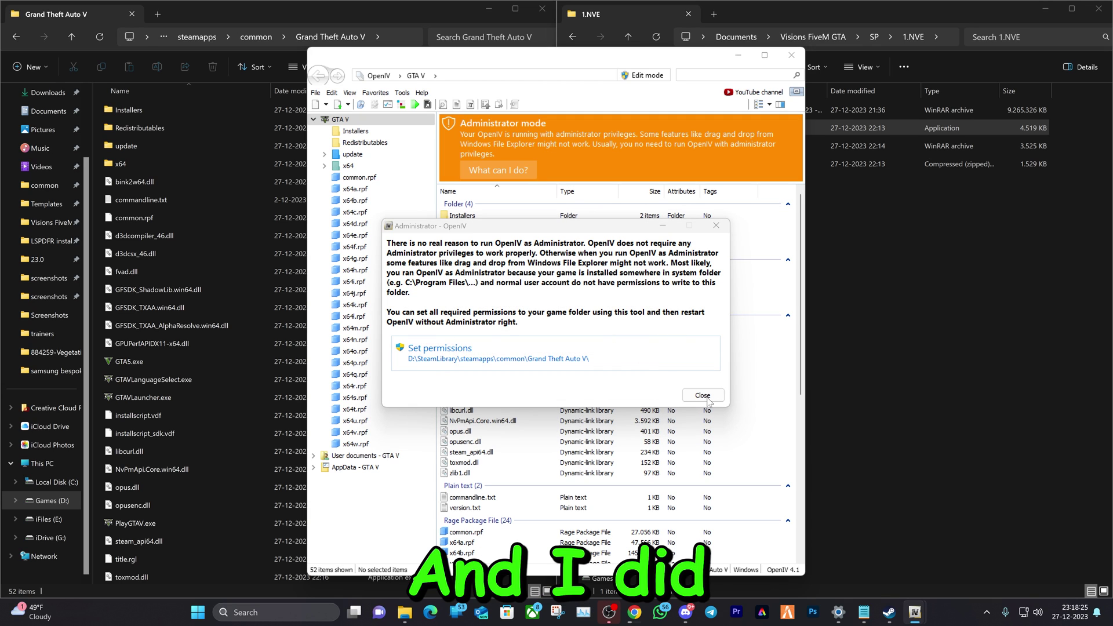
left_click(629, 352)
left_click(628, 347)
left_click(698, 394)
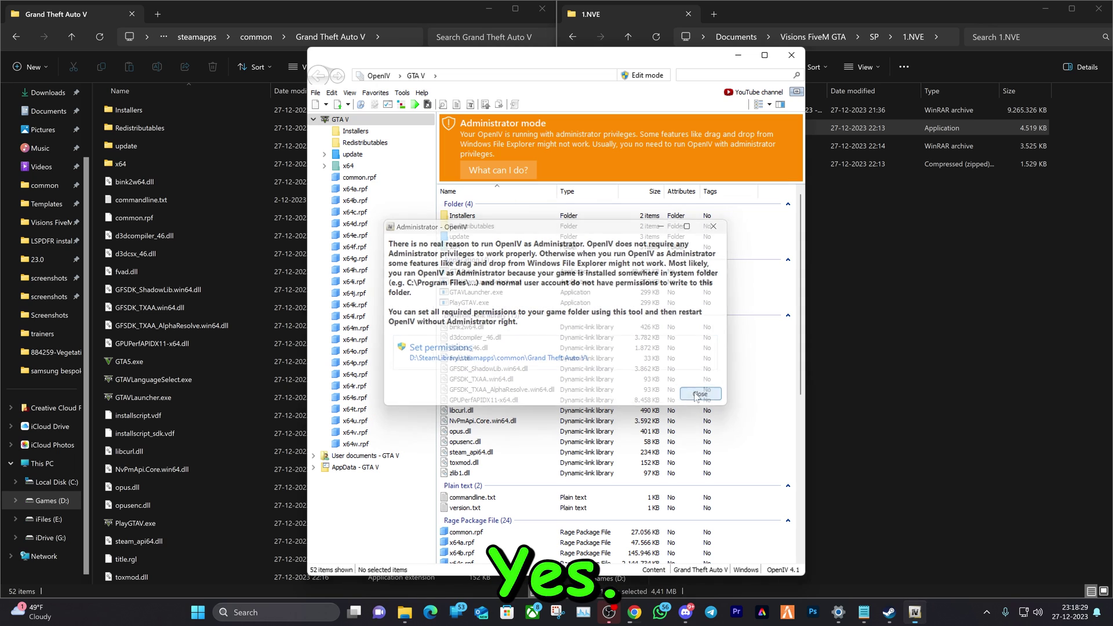
Step: Install ASI Loader, OpenIV.ASI with a "mods" folder, and openCamera through the ASI Manager, and close OpenIV
left_click(402, 93)
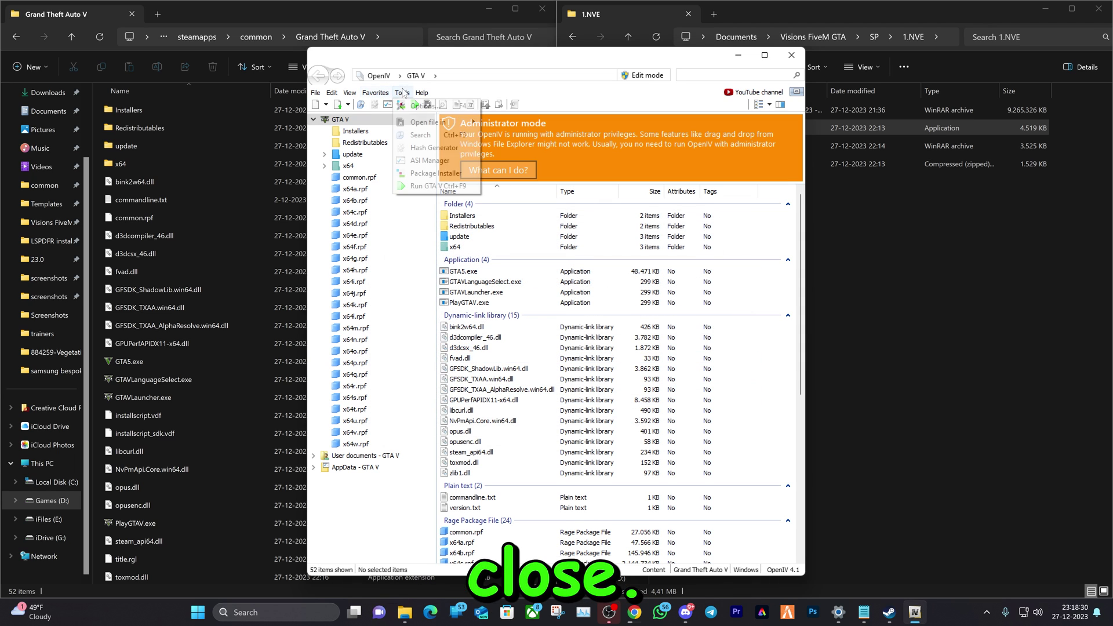
left_click(430, 160)
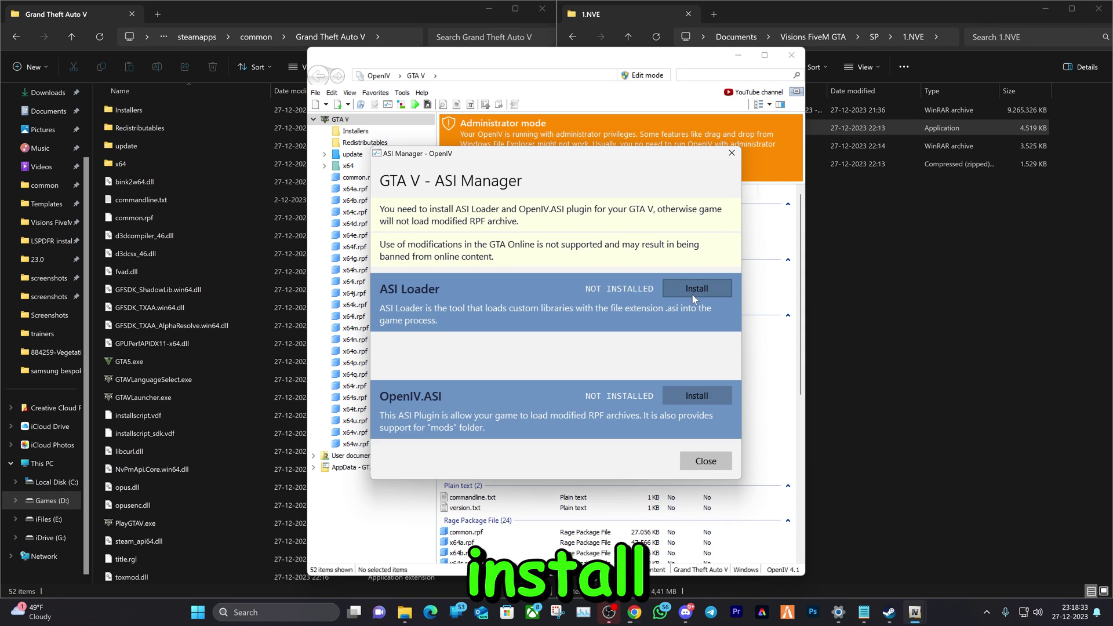
left_click(689, 287)
left_click(690, 338)
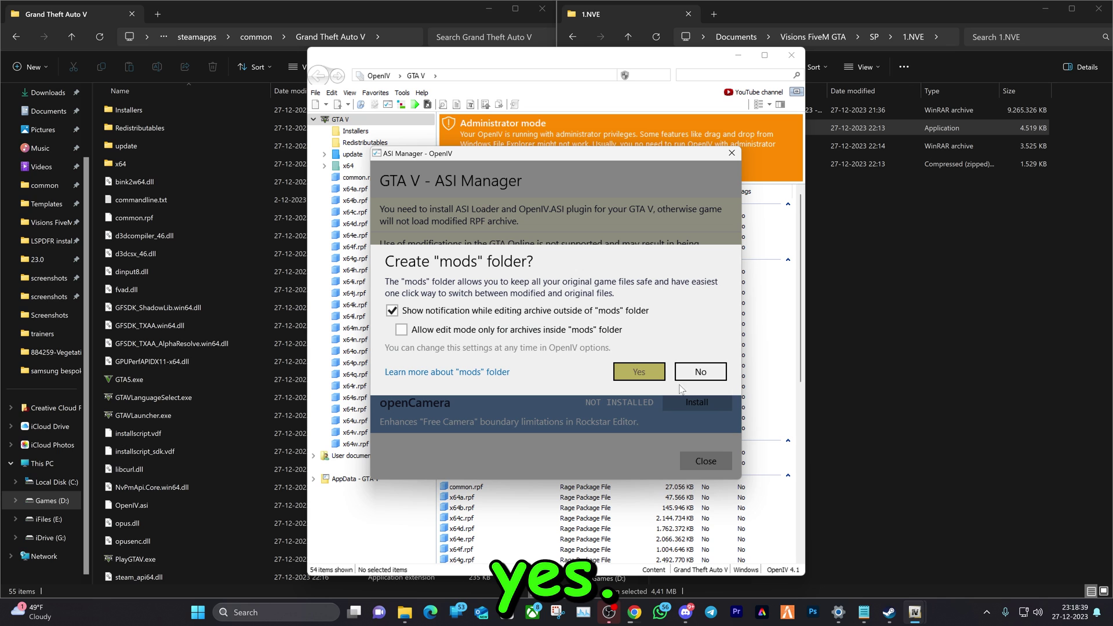
left_click(638, 371)
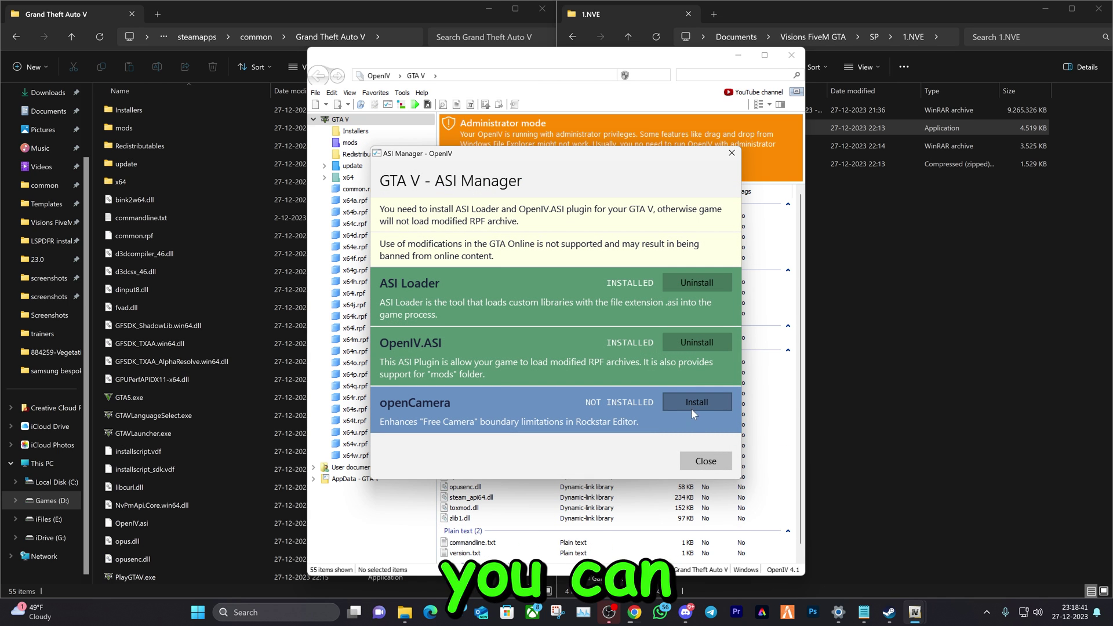
left_click(691, 405)
left_click(731, 152)
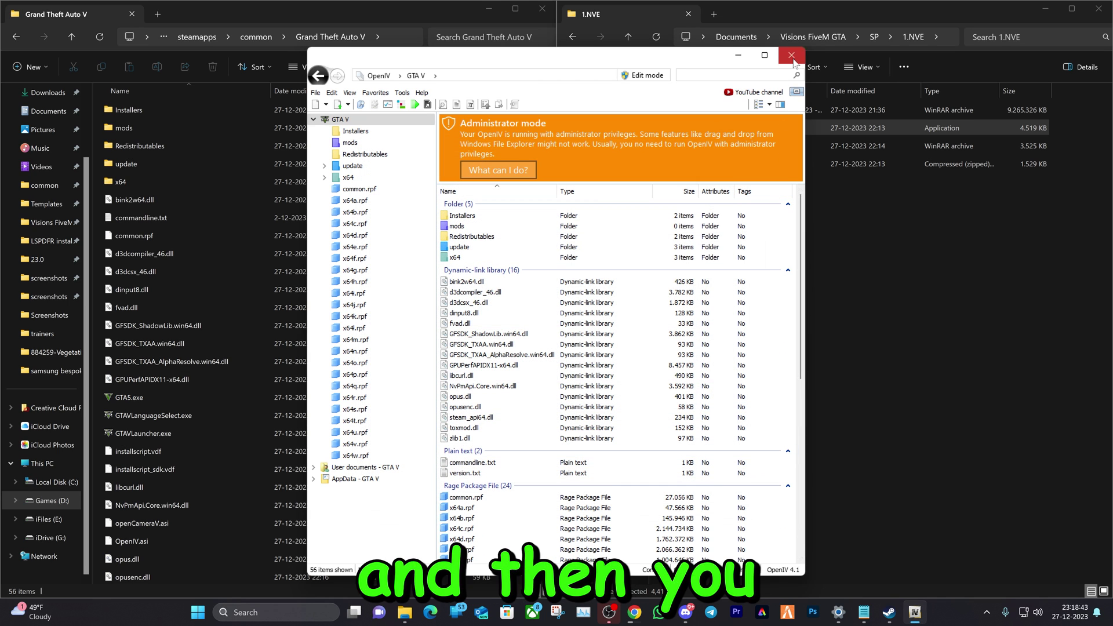
left_click(791, 55)
Step: Copy dinput8.dll and ScriptHookV.dll from the bin folder of ScriptHookV_1.0.3095.0.zip into the Grand Theft Auto V folder, replacing the existing dinput8.dll
left_click(720, 164)
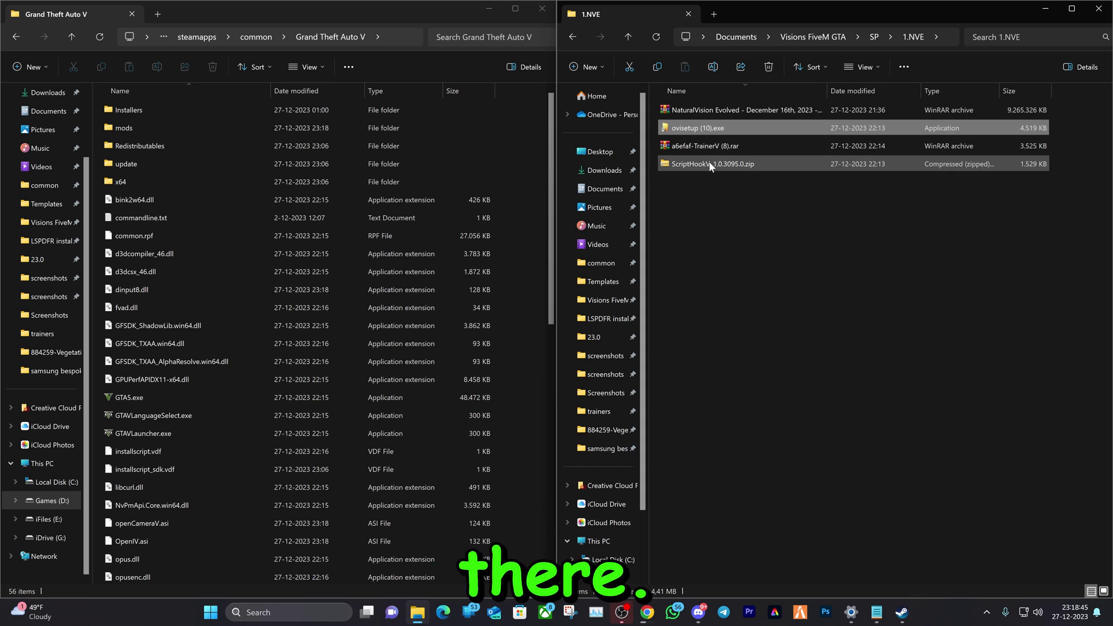
double_click(708, 162)
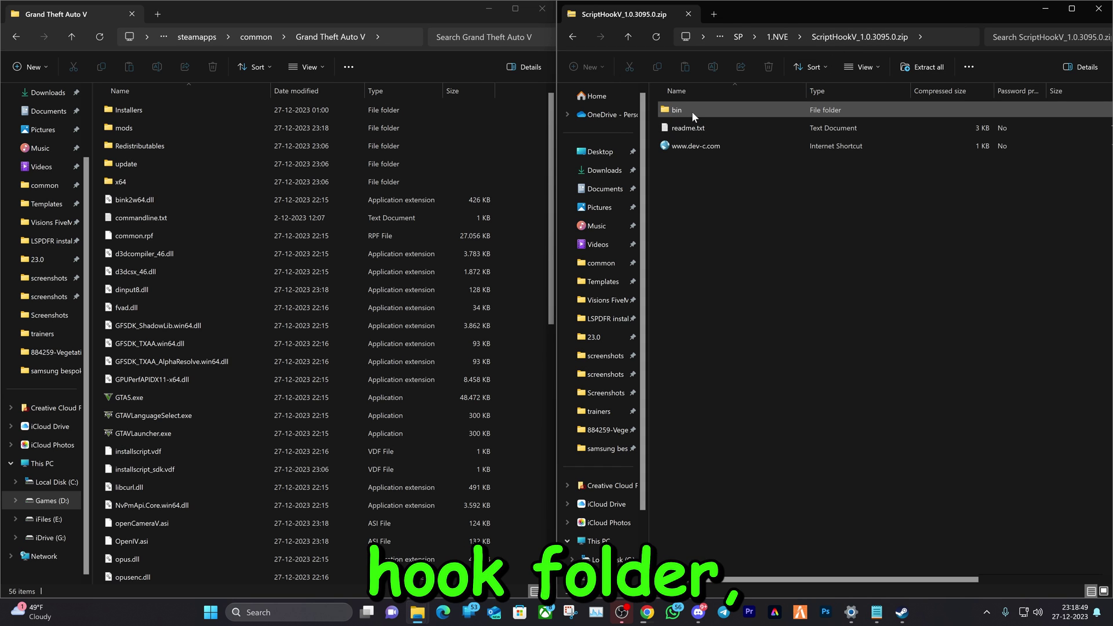
double_click(692, 114)
left_click(696, 145)
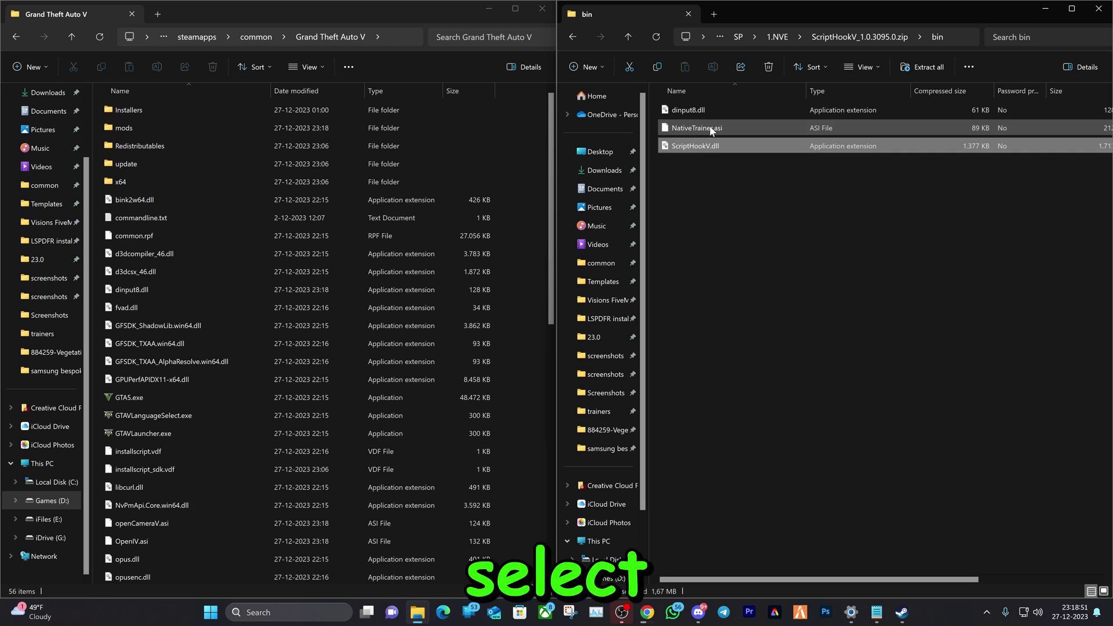
left_click(714, 109)
left_click(701, 146, "ctrl")
left_click_drag(701, 145, 477, 340)
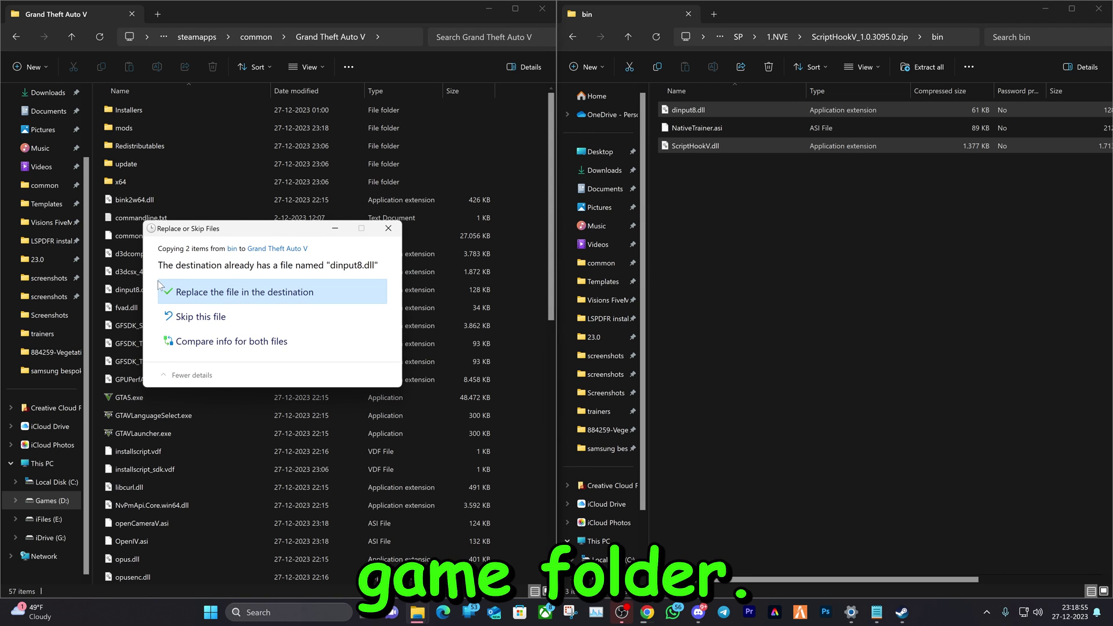
left_click(170, 293)
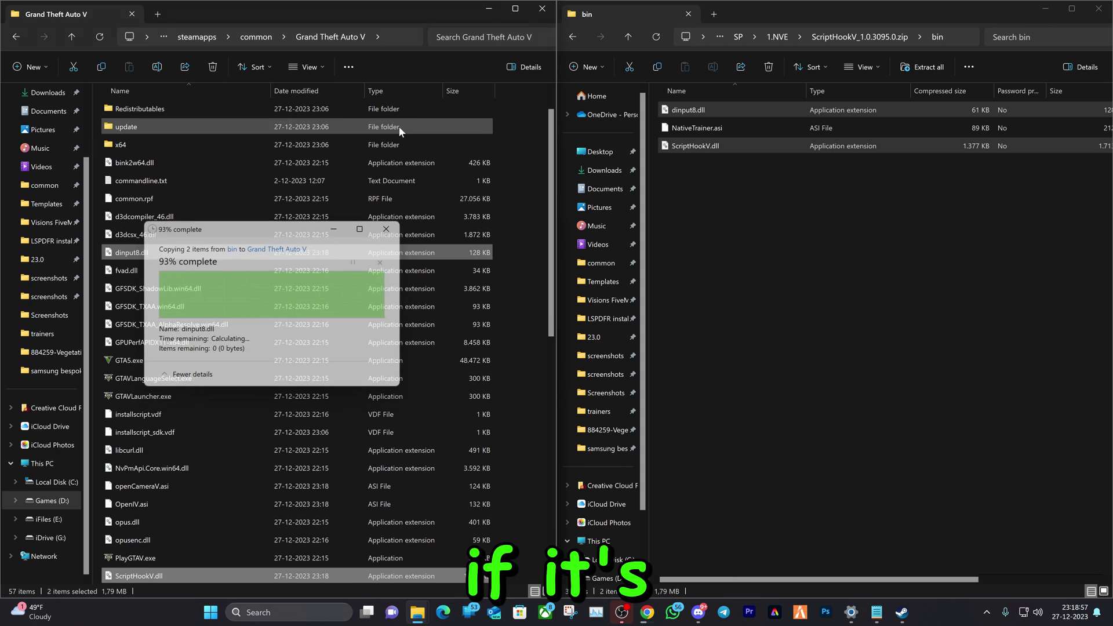
Step: Copy TrainerV.asi and trainerv.ini from the TrainerV archive in the 1.NVE folder into the Grand Theft Auto V folder, and close the archive
left_click(573, 37)
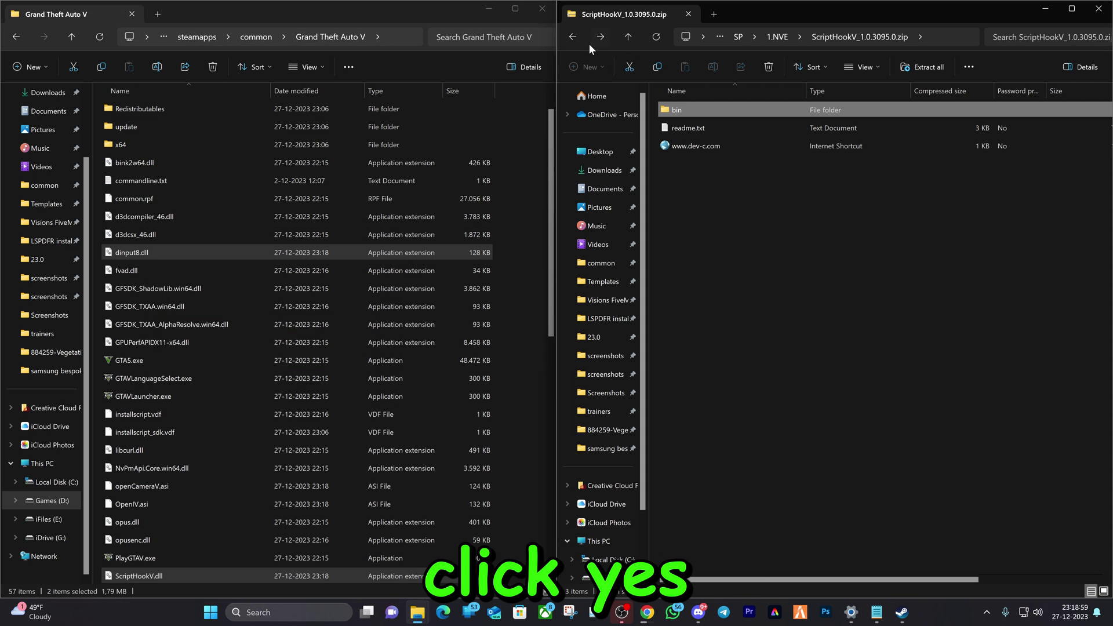
left_click(569, 38)
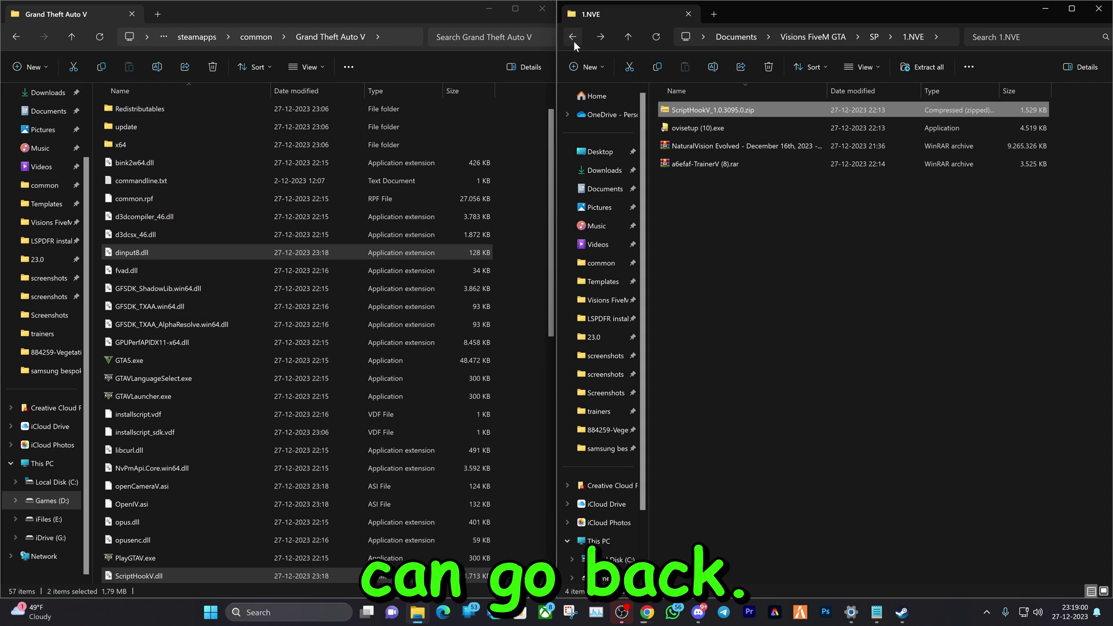
double_click(692, 164)
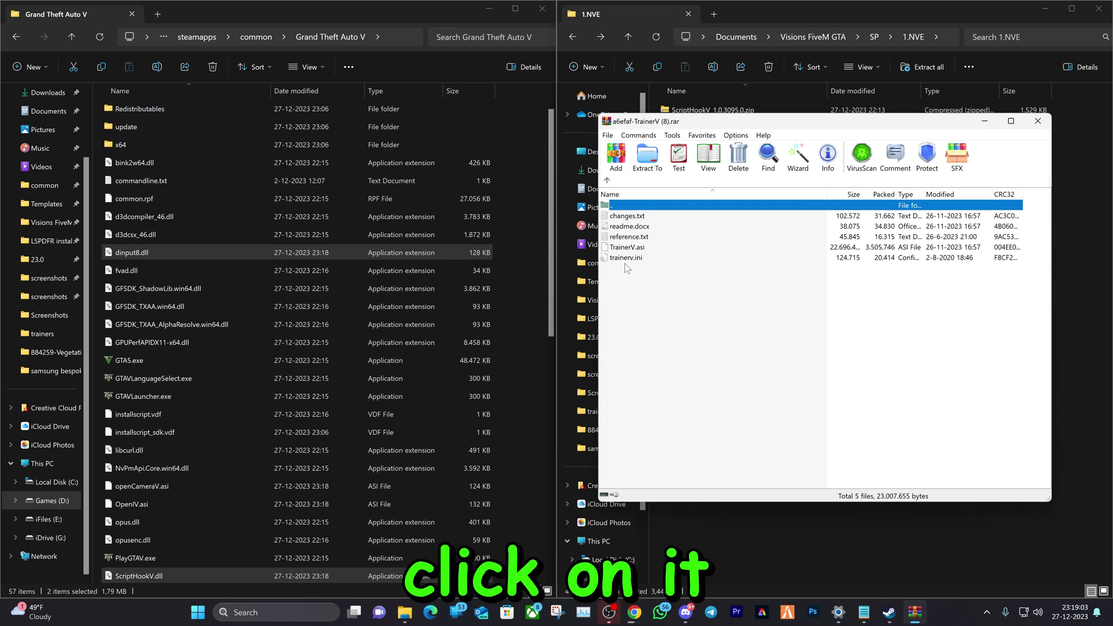
left_click(628, 257)
left_click(632, 248, "ctrl")
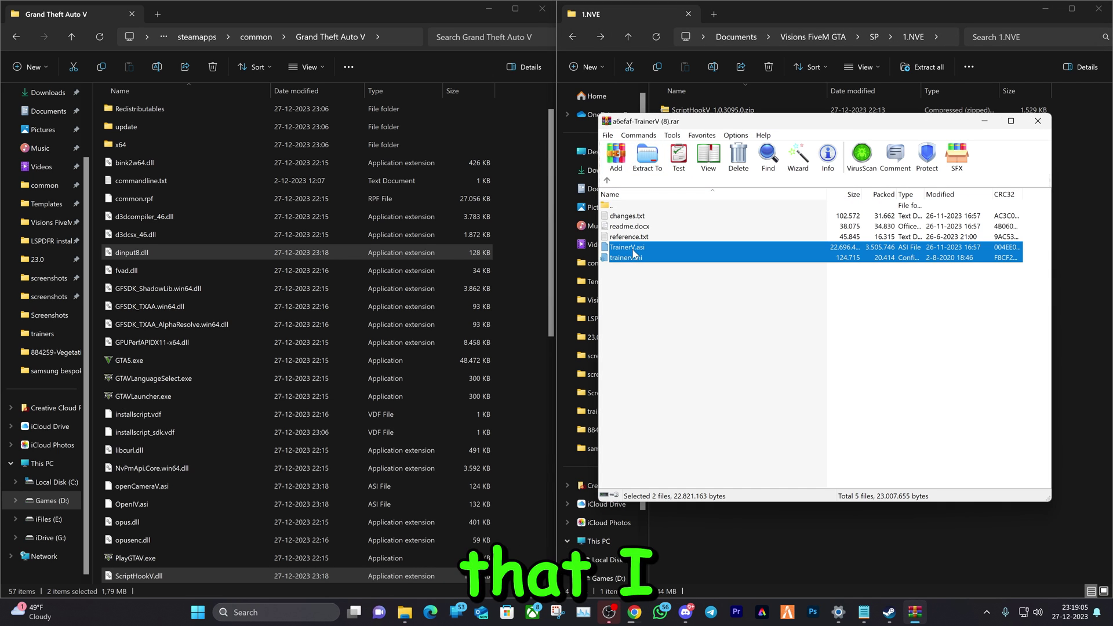
left_click_drag(457, 333, 460, 335)
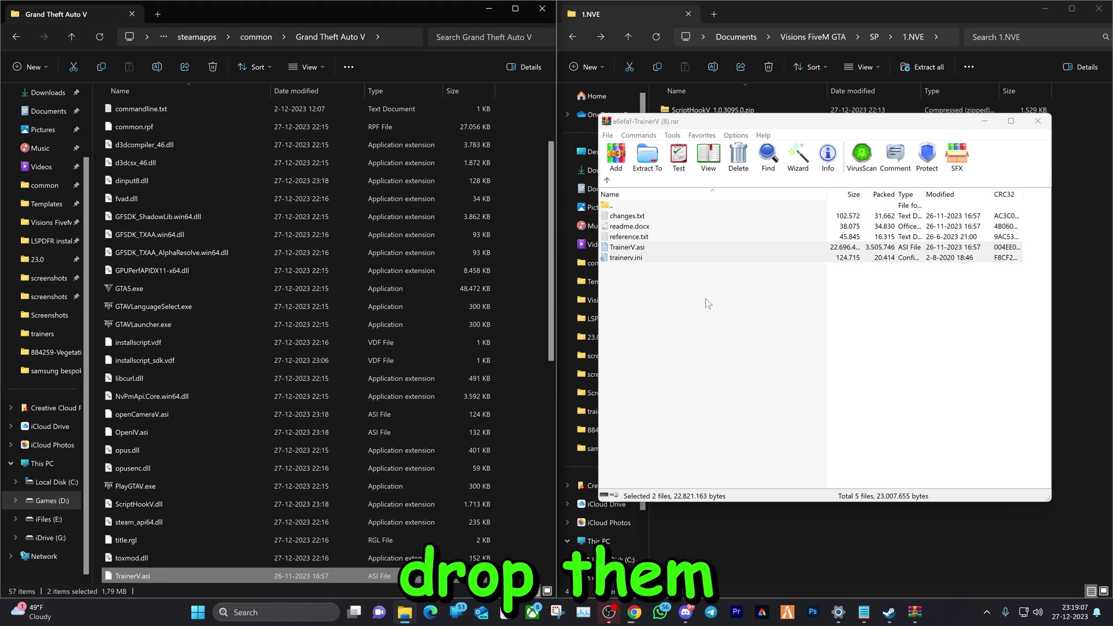
left_click(1037, 120)
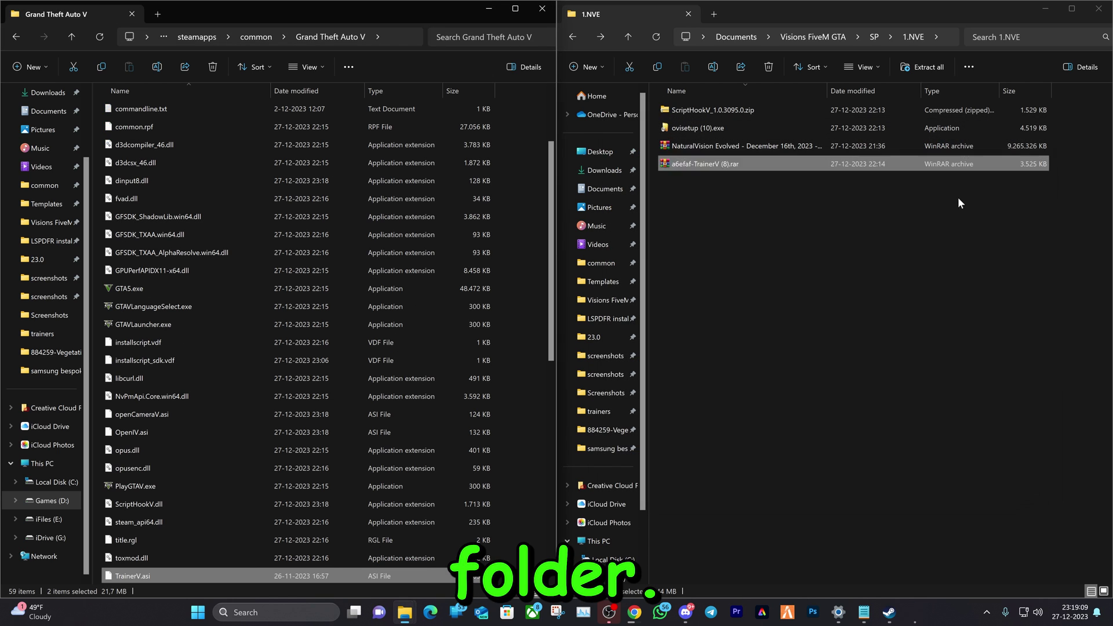
Step: Extract the NaturalVision Evolved - December 16th, 2023 - Singleplayer archive with WinRAR into a folder of the same name
left_click(695, 147)
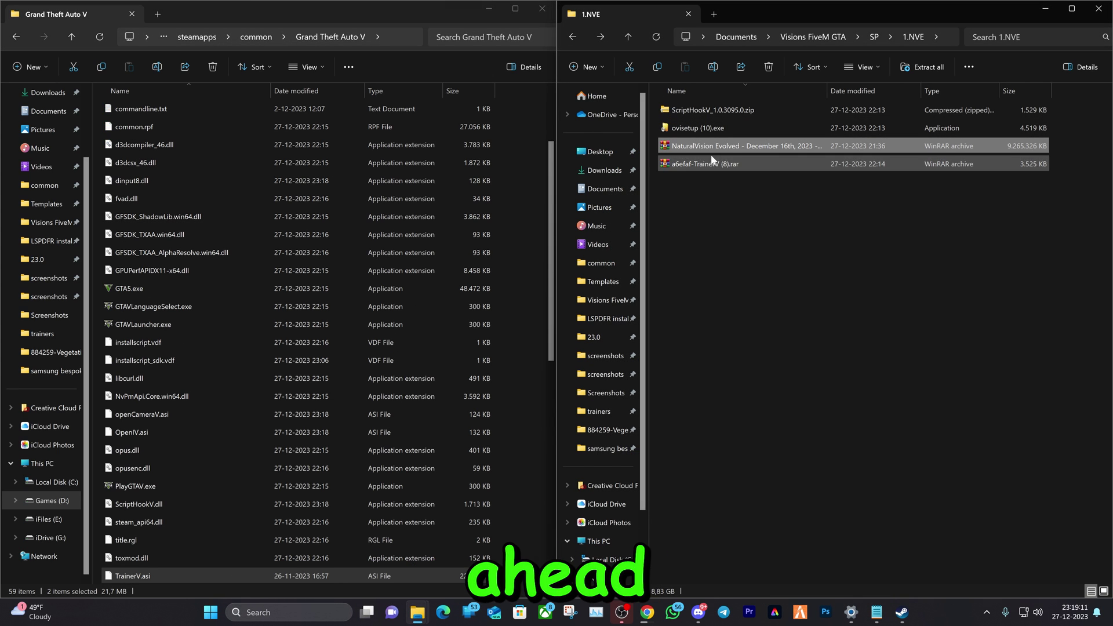
right_click(700, 146)
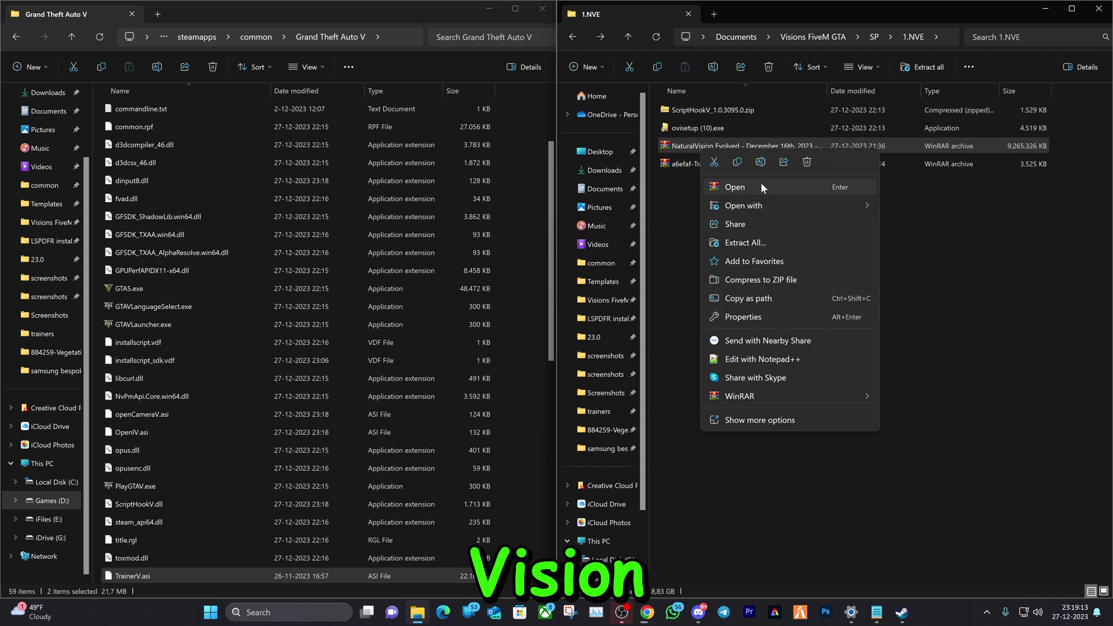
mouse_move(753, 397)
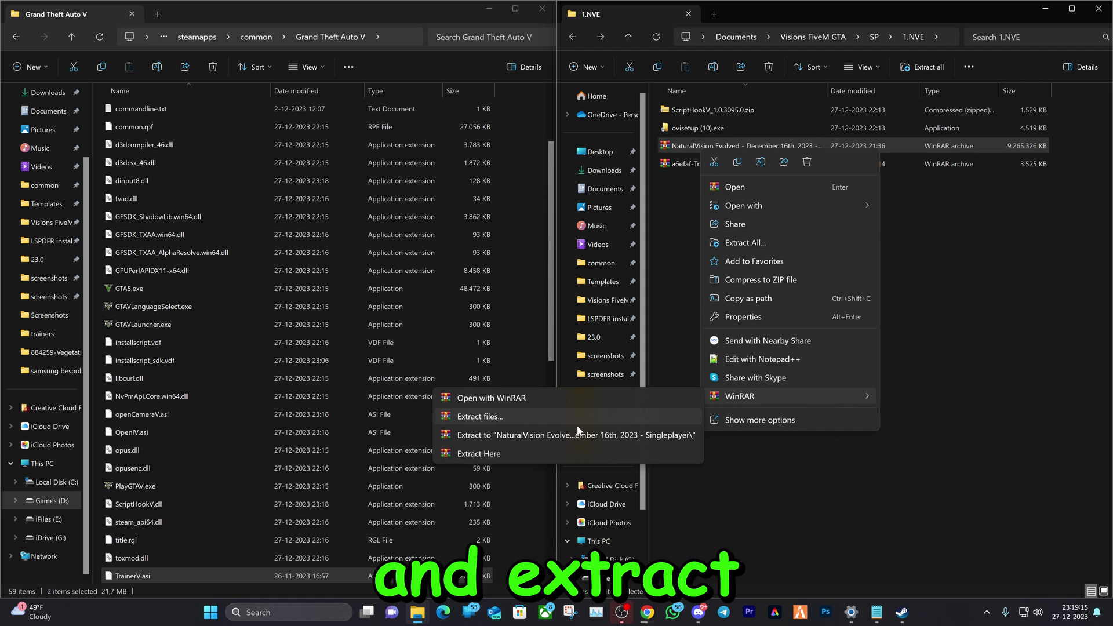
left_click(545, 436)
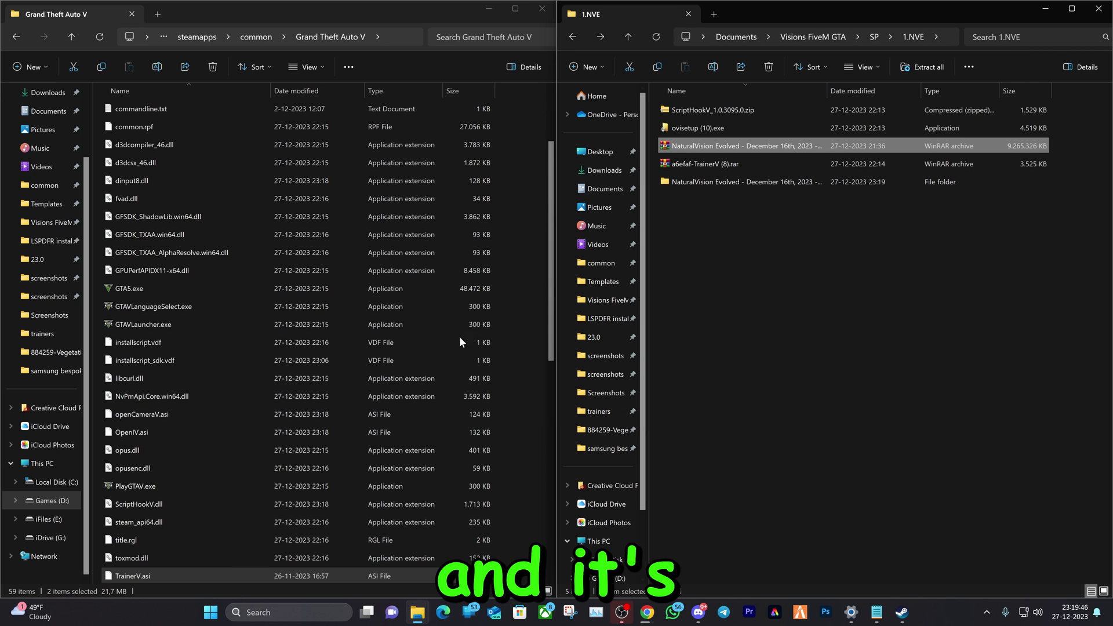
Step: Launch OpenIV again and open the inner folder of the extracted NaturalVision Evolved package containing the installer files
left_click(210, 612)
left_click(480, 272)
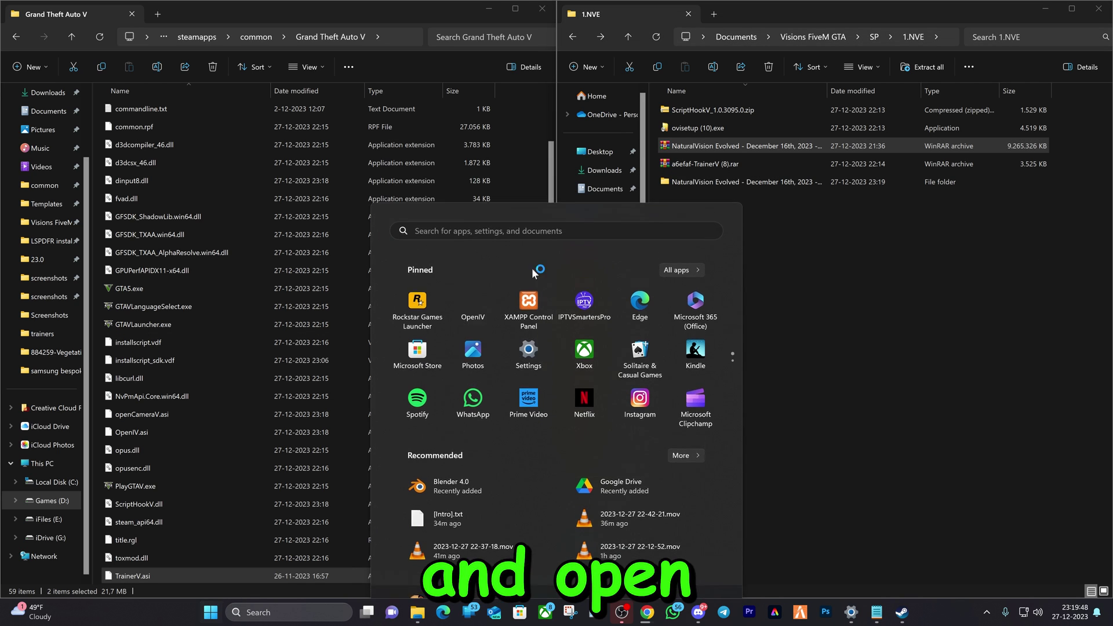
double_click(707, 178)
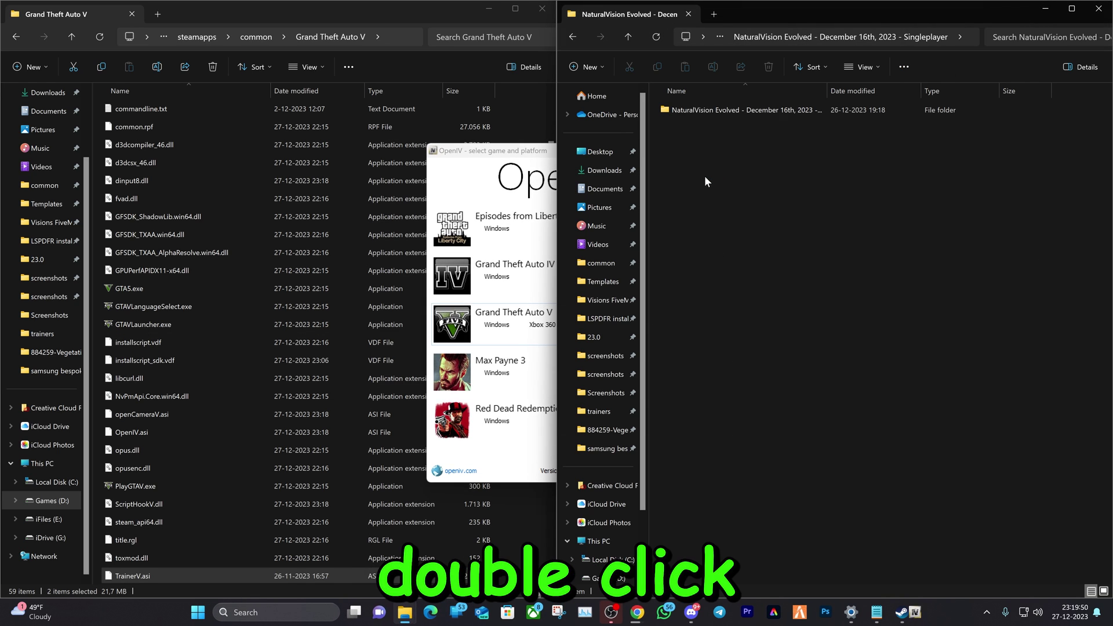
double_click(694, 105)
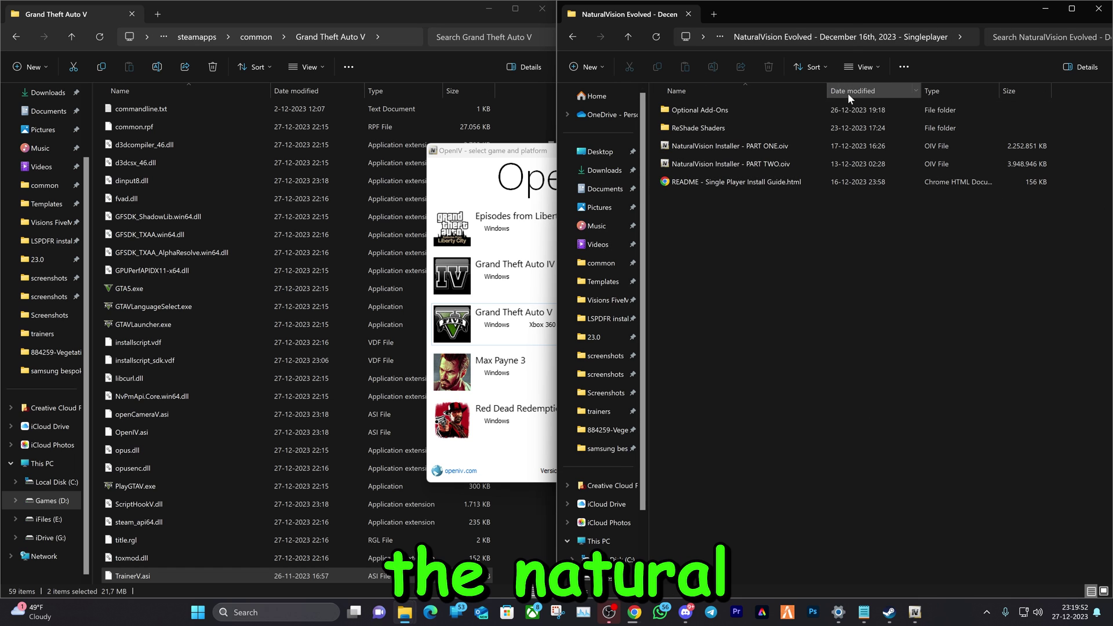
Step: Load the Windows version of Grand Theft Auto V in OpenIV and turn on edit mode
left_click(510, 324)
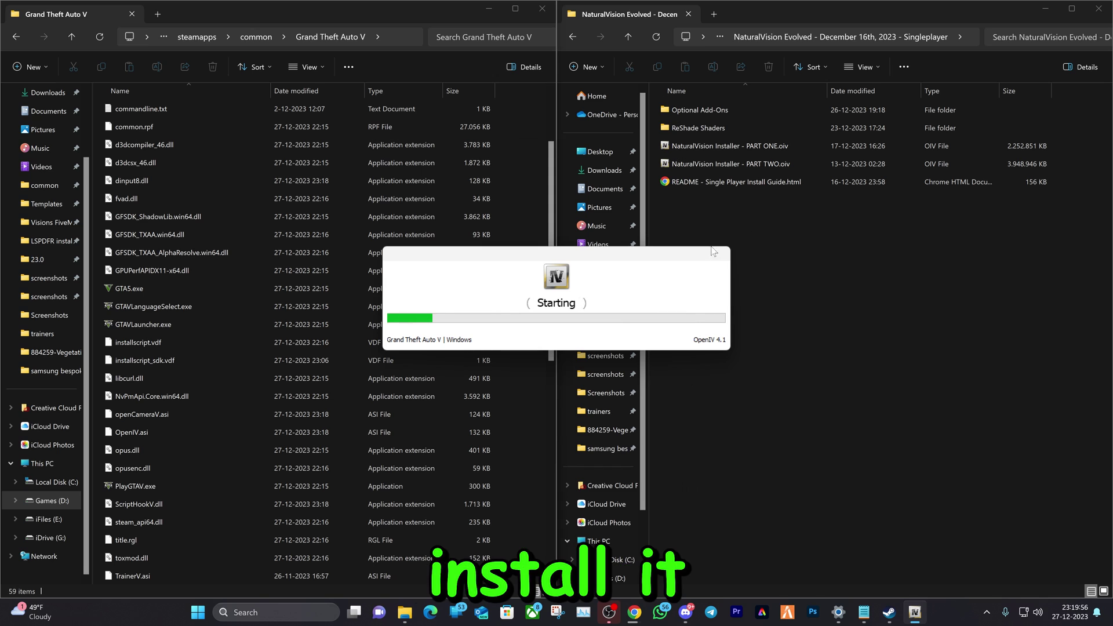
left_click(735, 150)
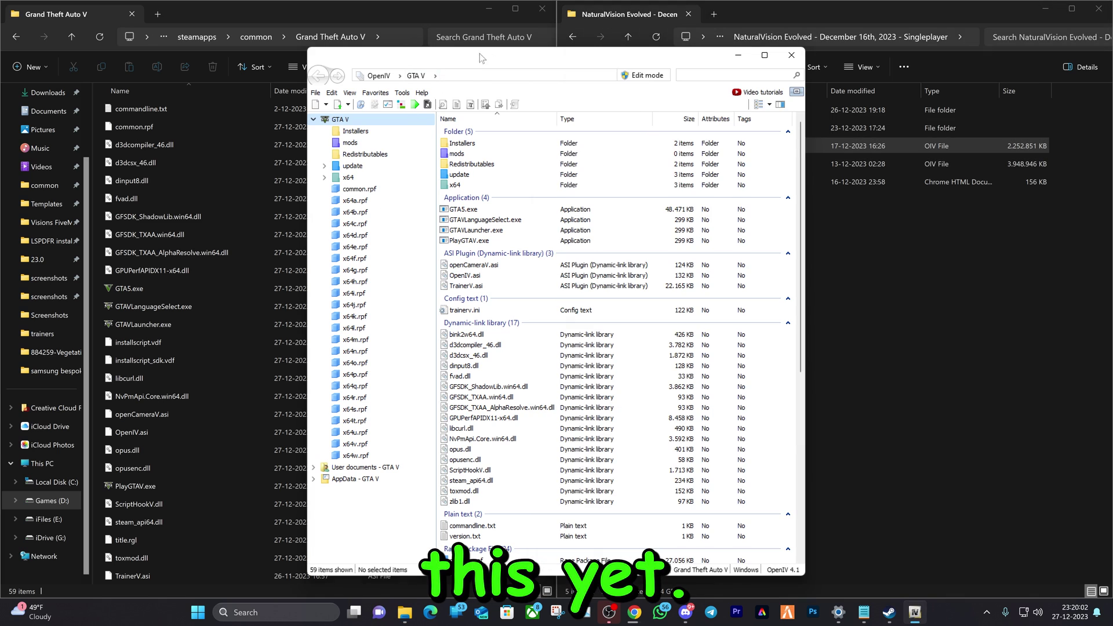
left_click(651, 79)
left_click(594, 346)
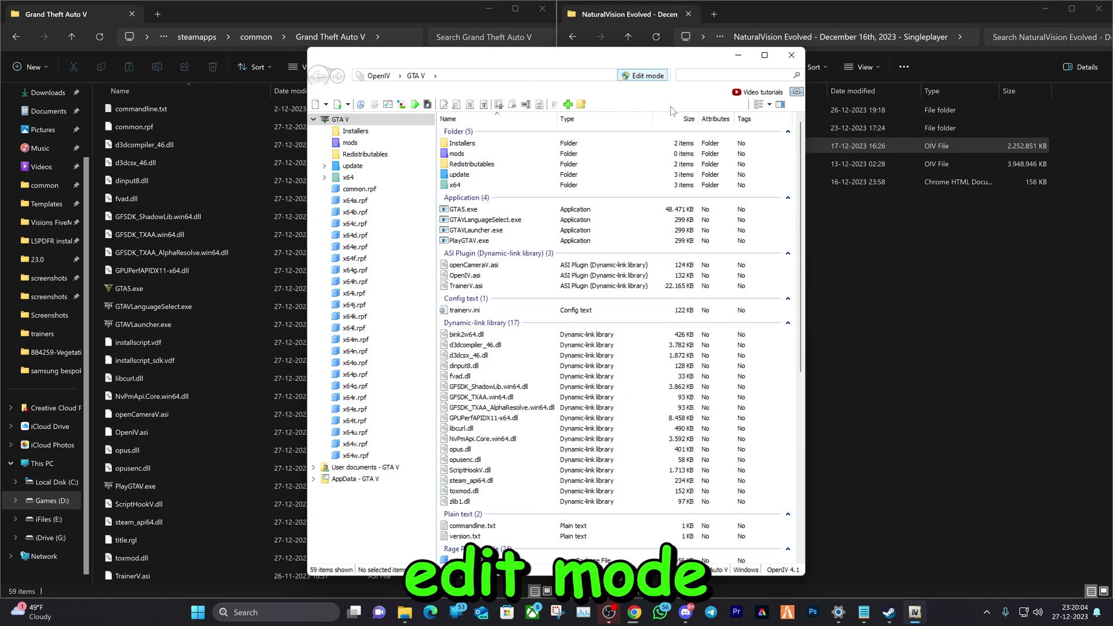
Step: Install NaturalVision Installer - PART ONE.oiv into the "mods" folder with the package installer, and close the installer when it finishes
left_click_drag(643, 63, 416, 64)
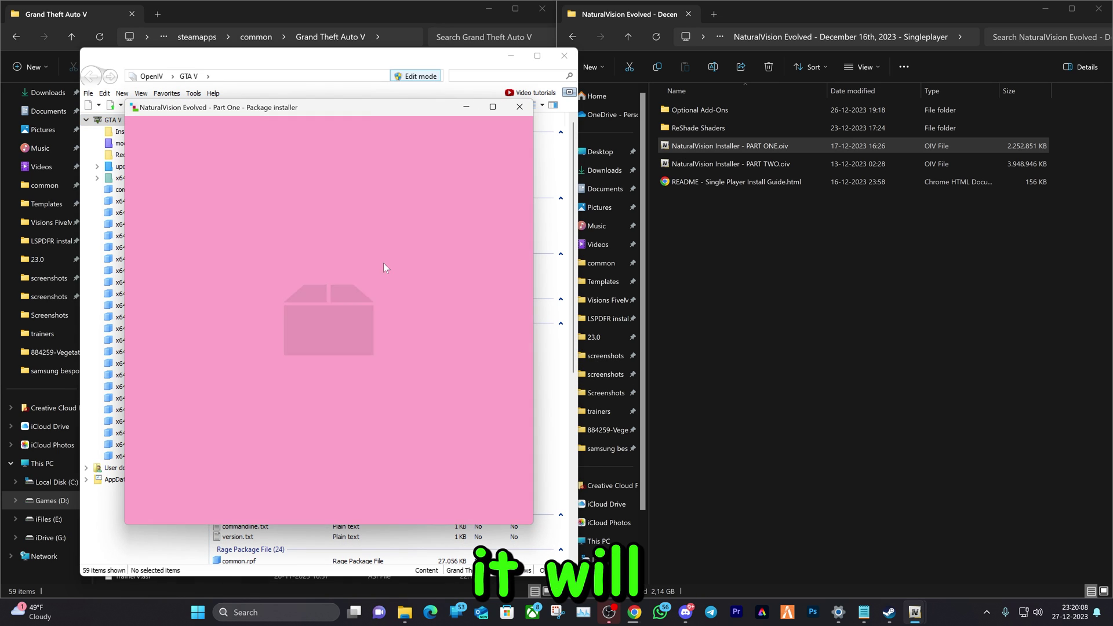
left_click(501, 197)
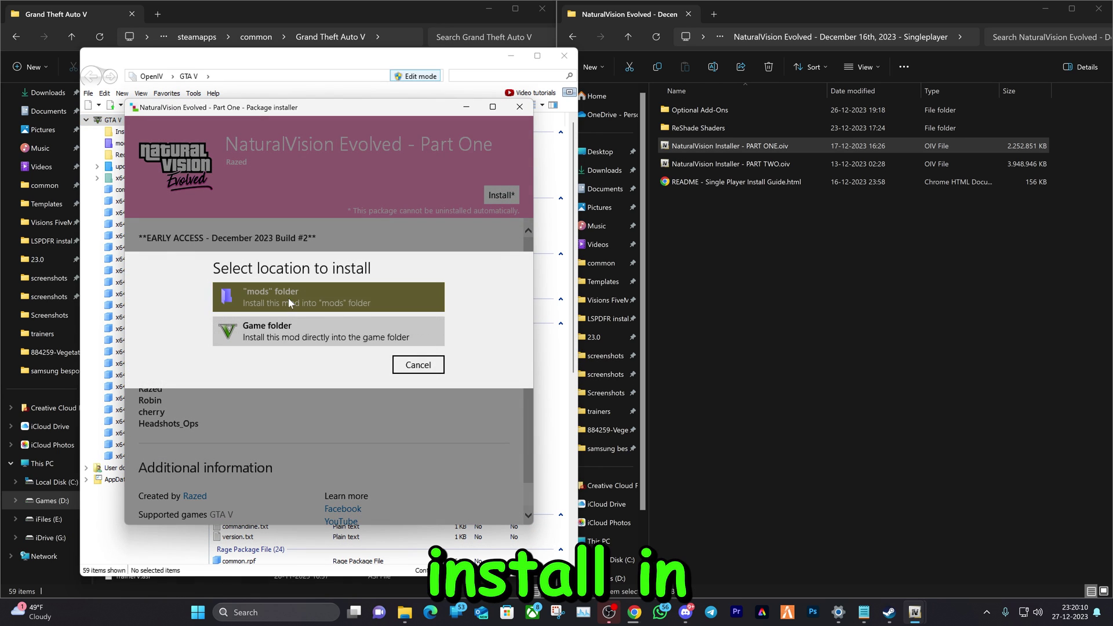
left_click(287, 296)
left_click(297, 356)
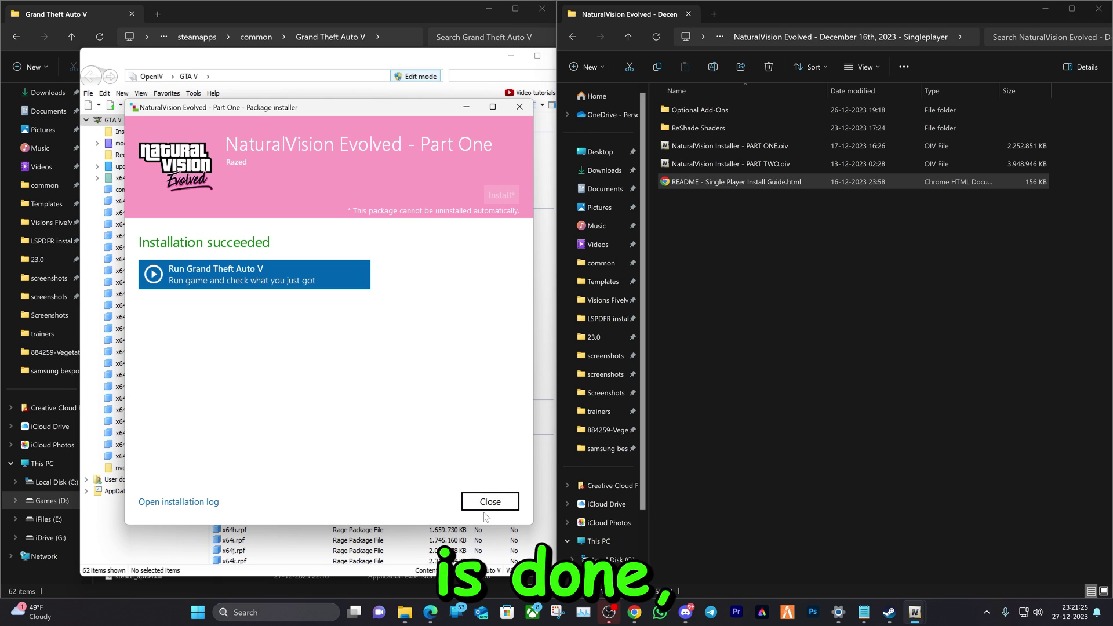
left_click(487, 503)
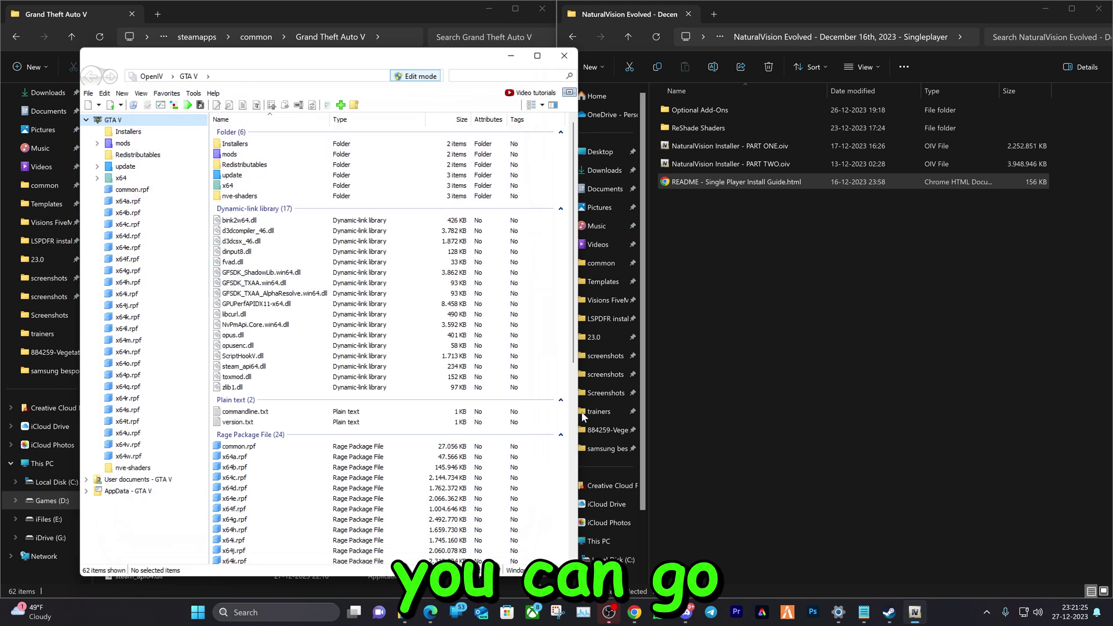
Step: Close and relaunch OpenIV, load Grand Theft Auto V for Windows again and turn on edit mode
left_click_drag(745, 165, 696, 168)
left_click(486, 57)
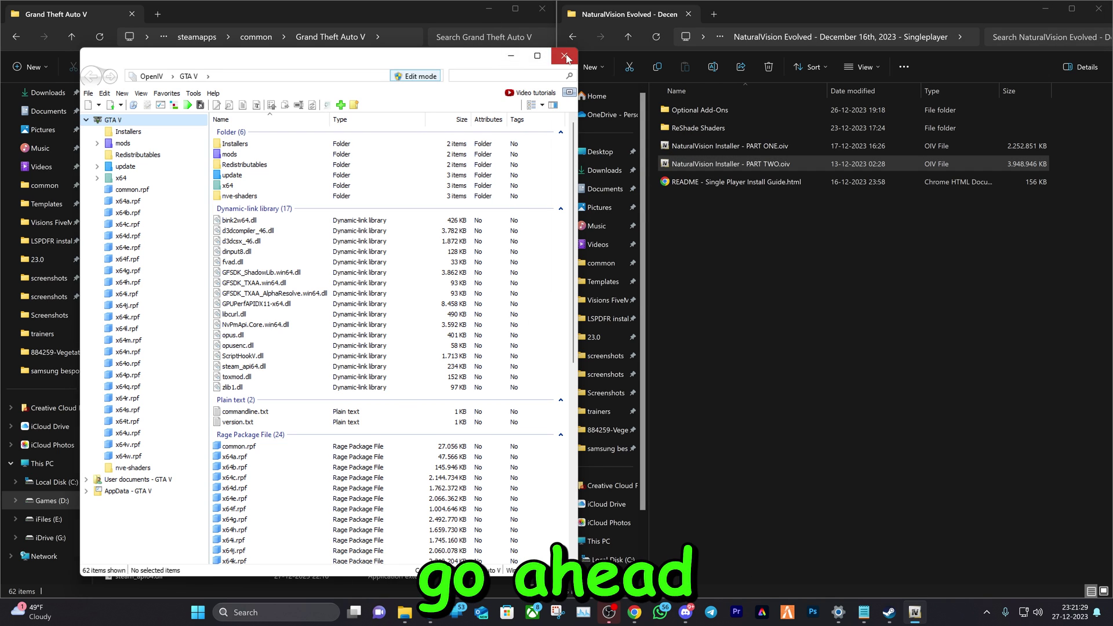
left_click(564, 56)
left_click(209, 612)
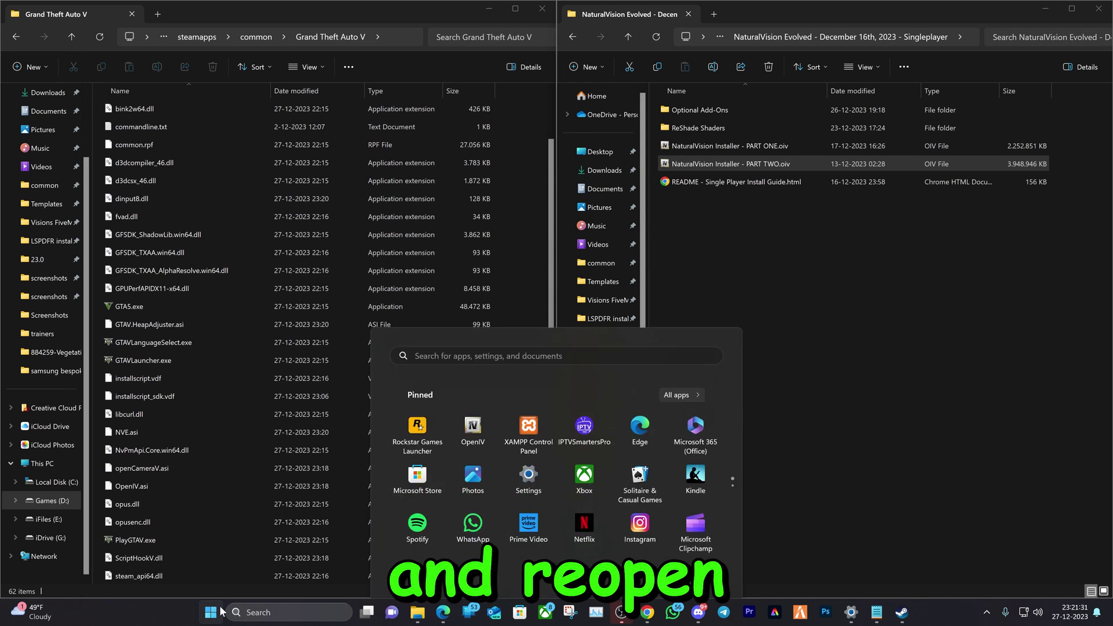
left_click(745, 269)
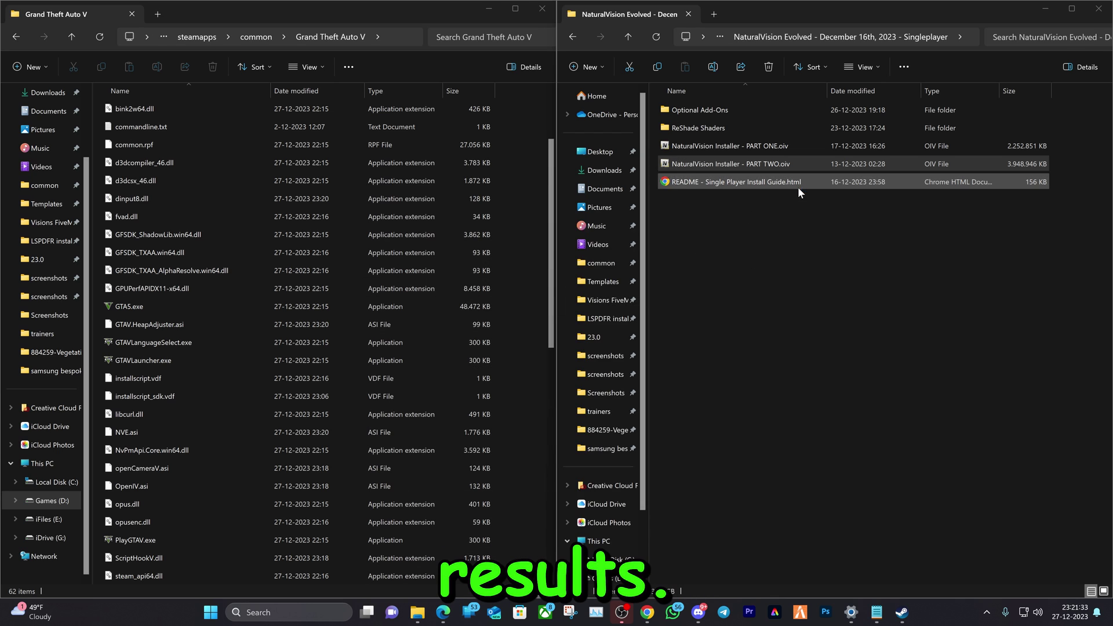
left_click(511, 336)
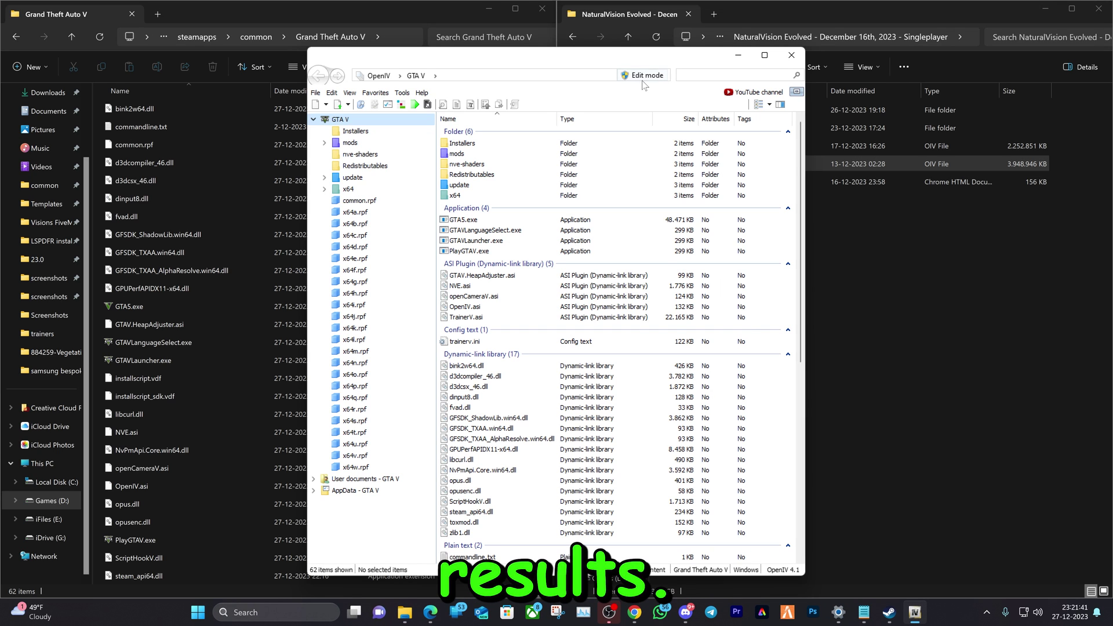
left_click(643, 75)
left_click(593, 343)
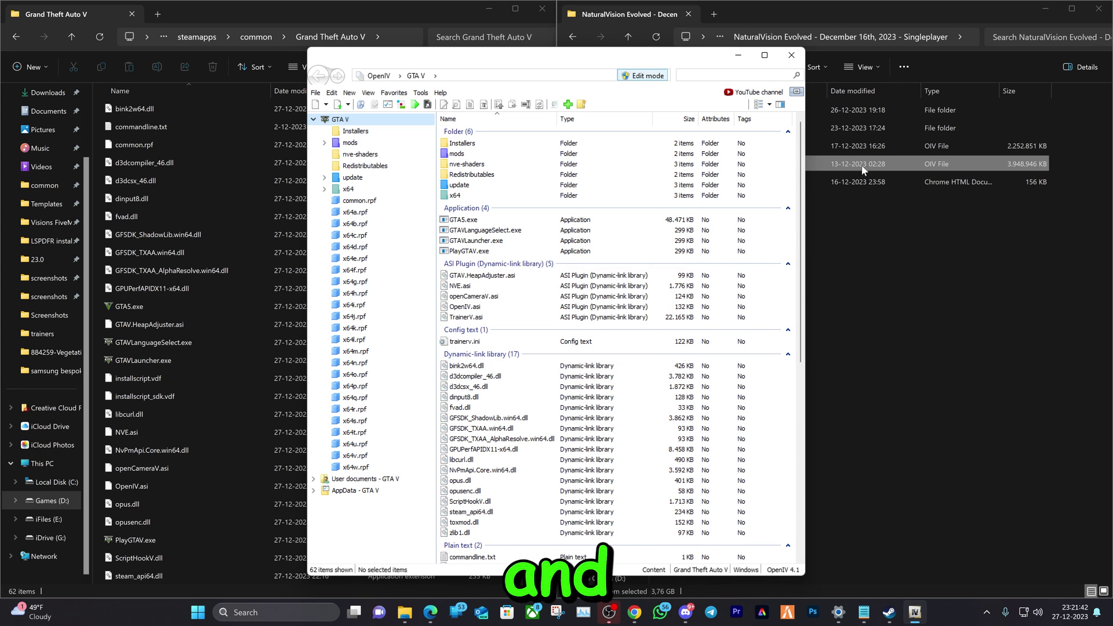
Step: Install NaturalVision Installer - PART TWO.oiv into the "mods" folder, and close the package installer and OpenIV when it finishes
left_click_drag(863, 170, 613, 290)
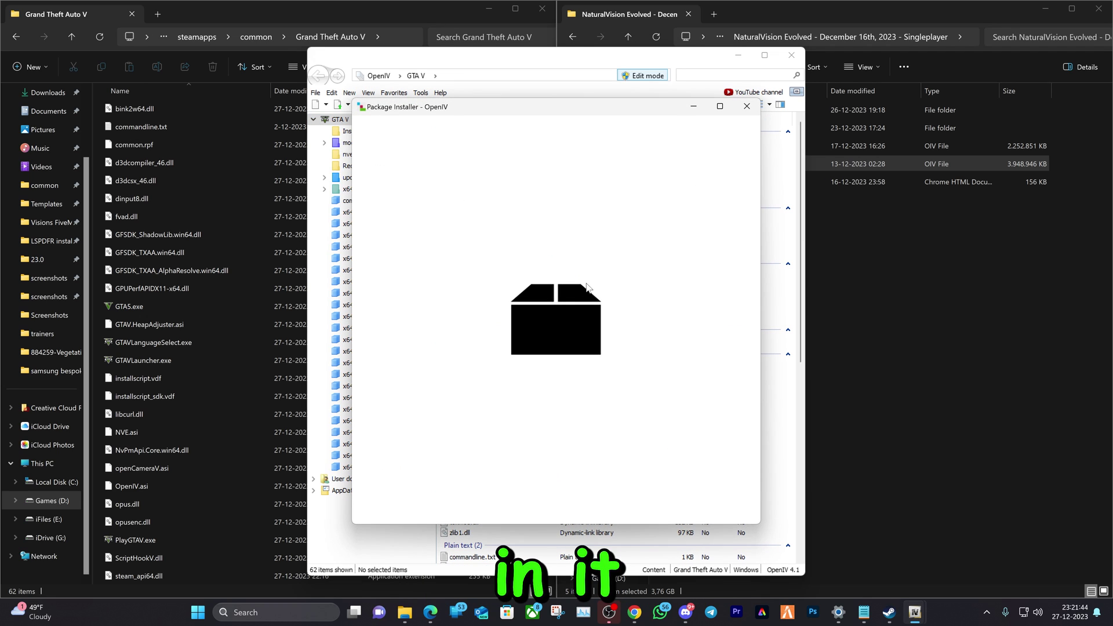
left_click(726, 196)
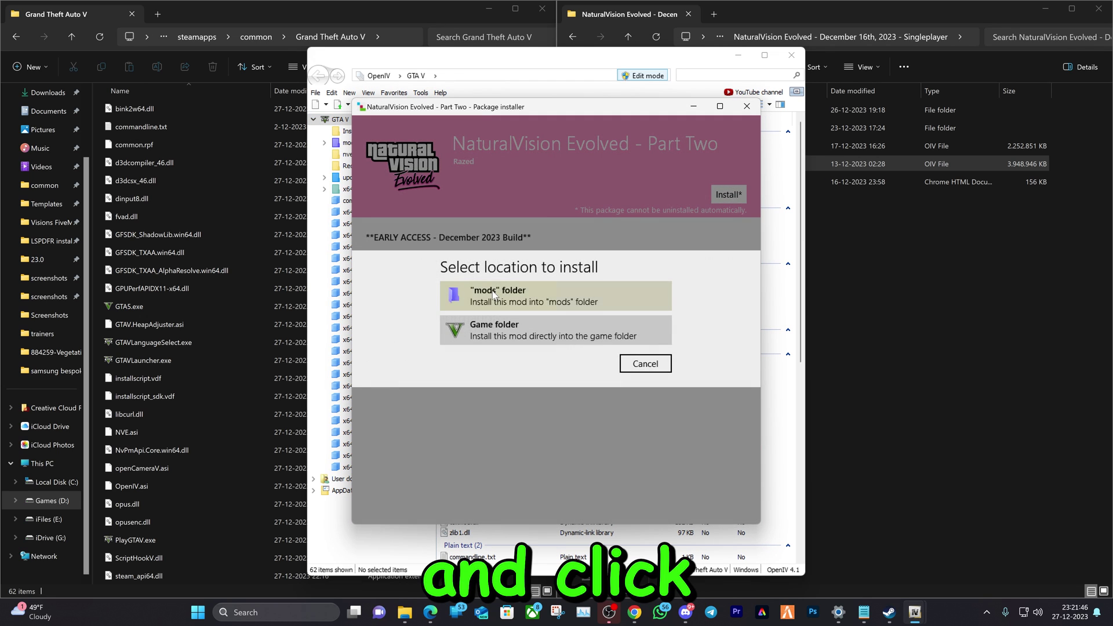
left_click(576, 290)
left_click(560, 355)
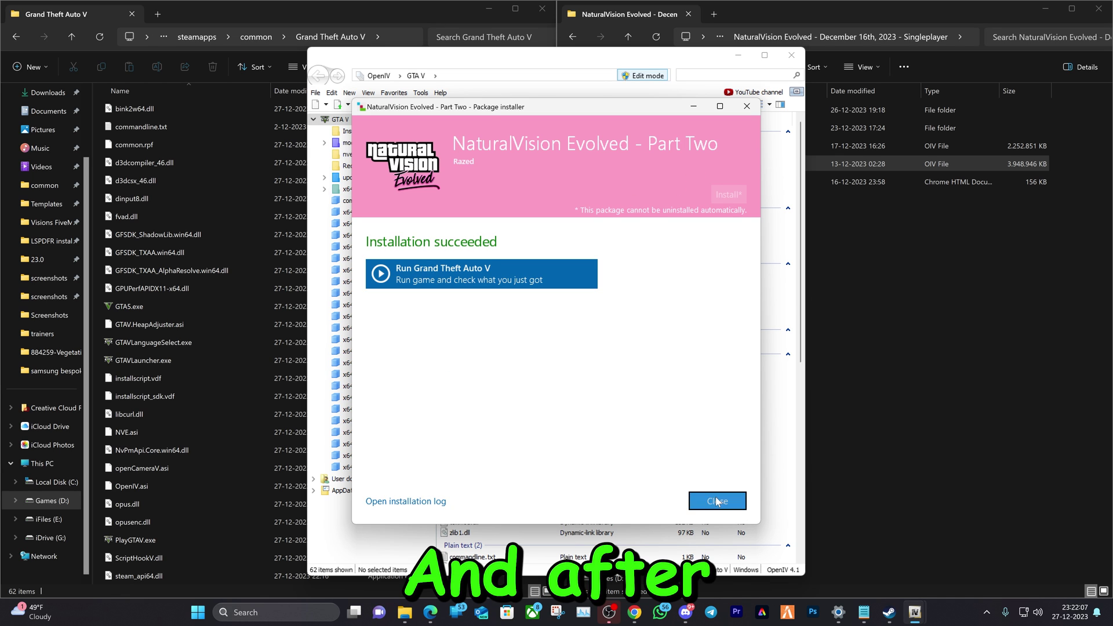
left_click(717, 501)
left_click_drag(709, 55, 605, 56)
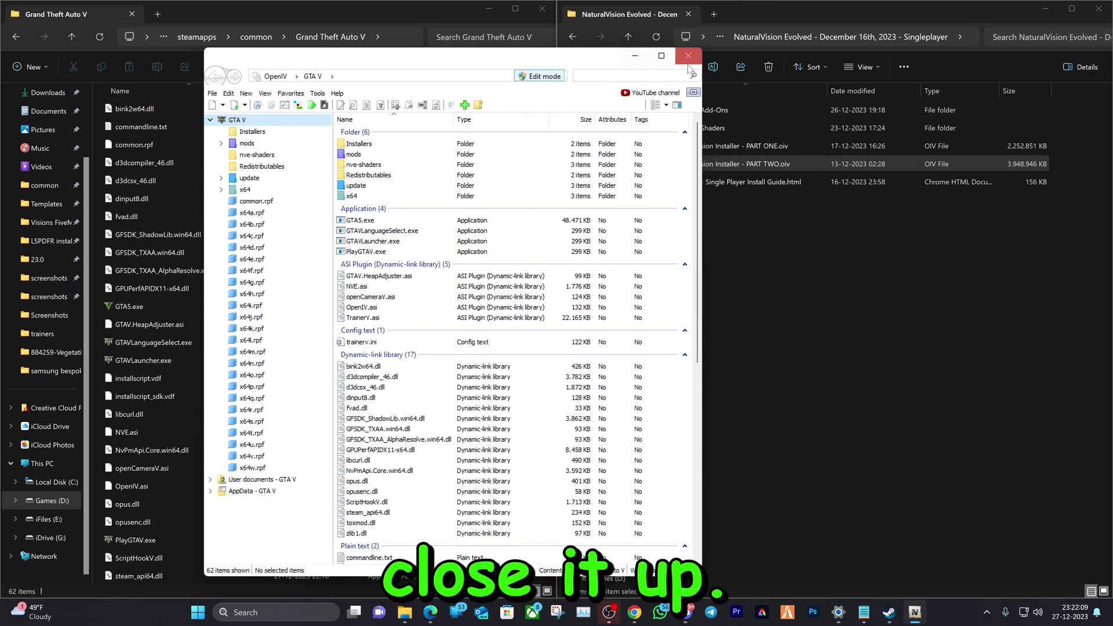
left_click(688, 58)
right_click(714, 164)
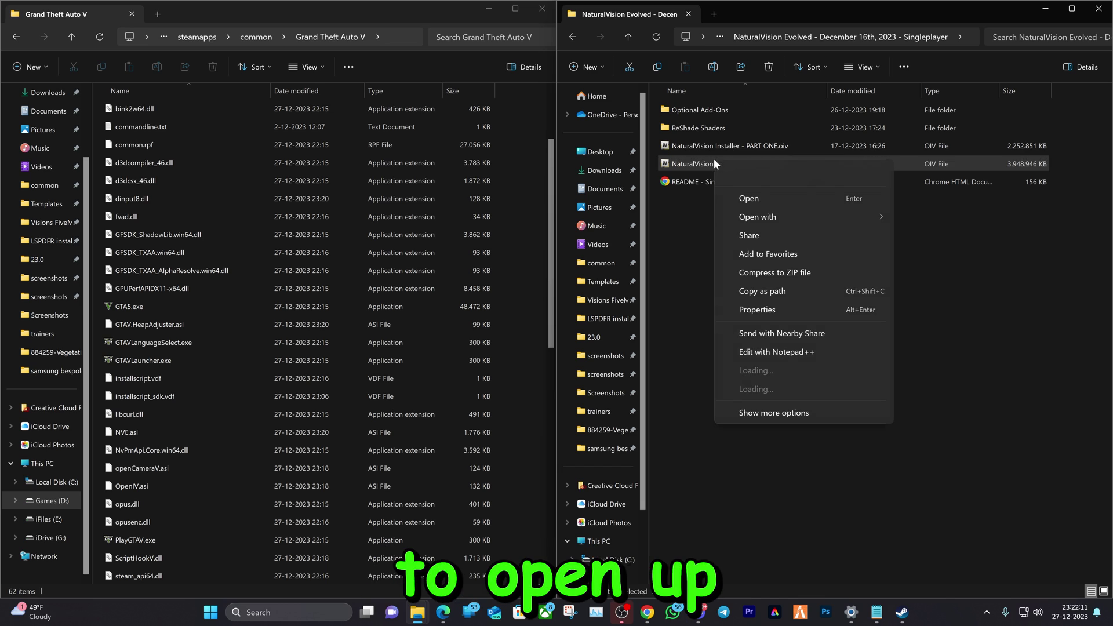
mouse_move(797, 219)
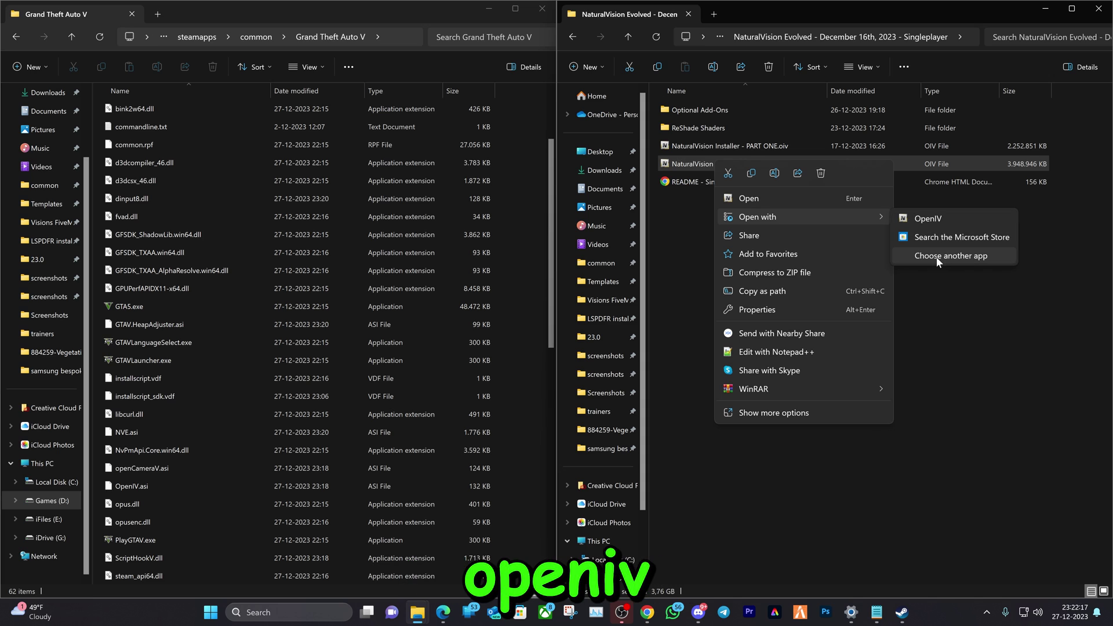
left_click(919, 256)
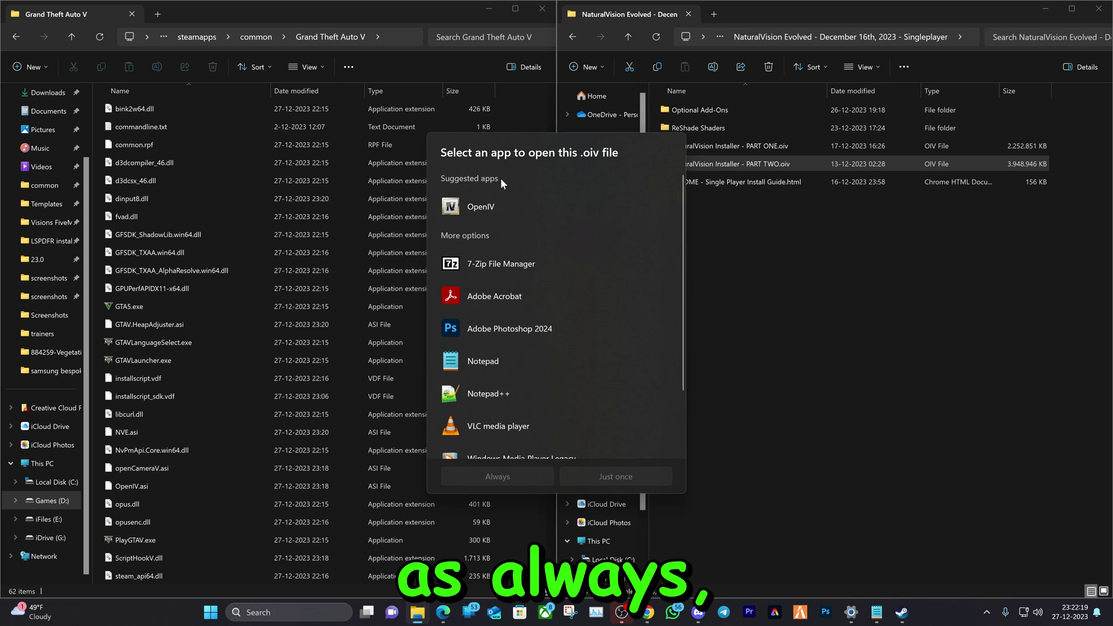
left_click(475, 205)
scroll(528, 332, "down", 2)
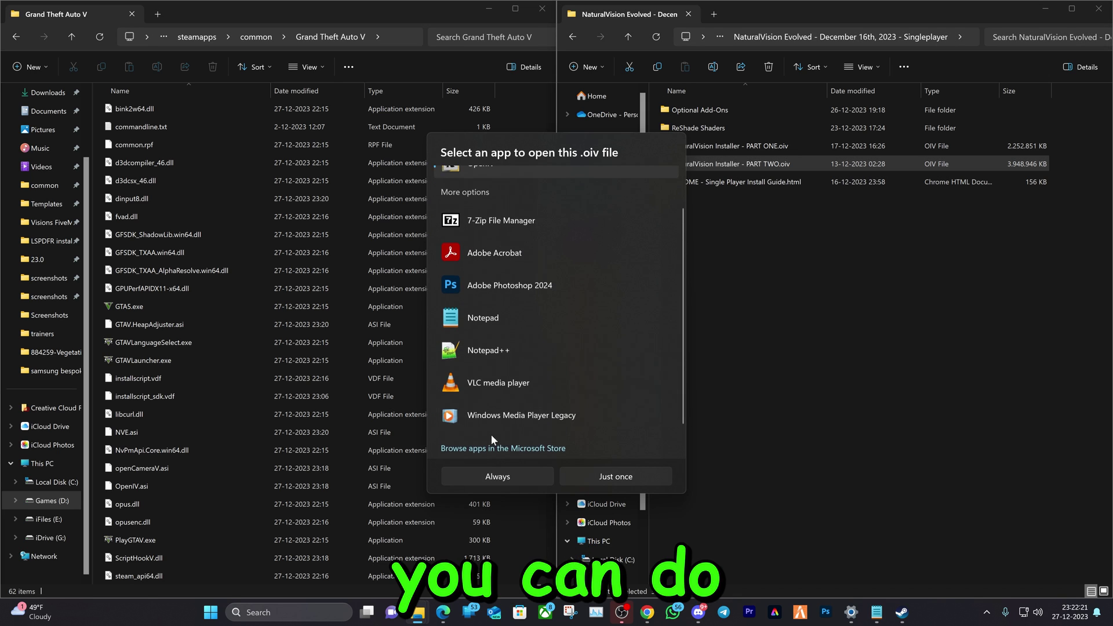
scroll(510, 434, "down", 1)
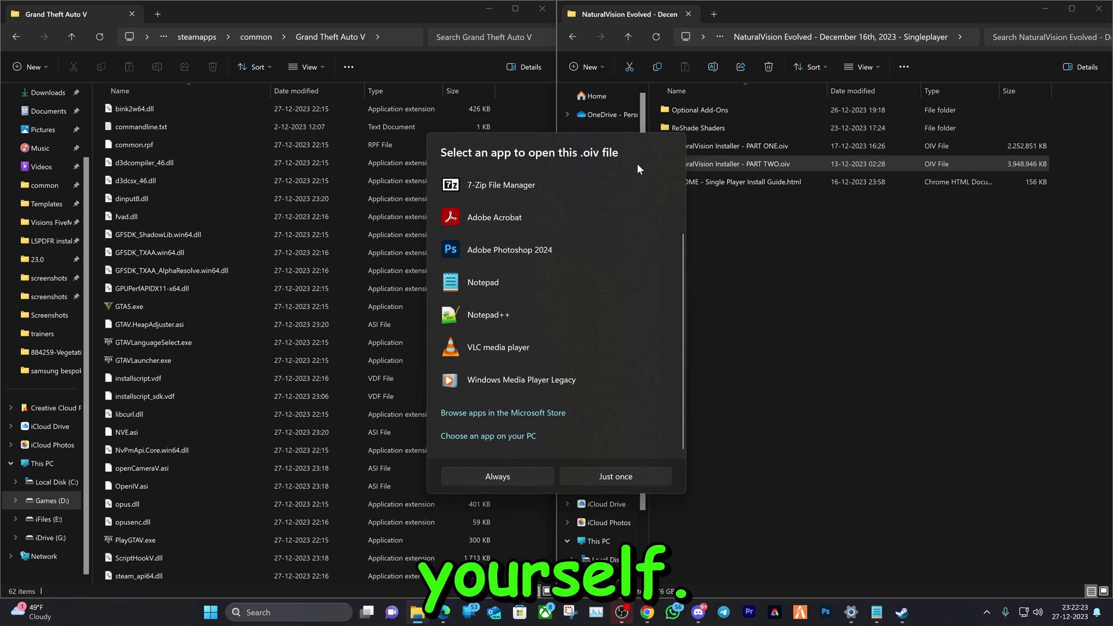
left_click(915, 325)
Step: Copy reshade-shaders, dxgi.asi, LICENSE.md, NVE.ini and ReShade.ini from the ReShade Shaders folder into the Grand Theft Auto V folder
left_click(915, 325)
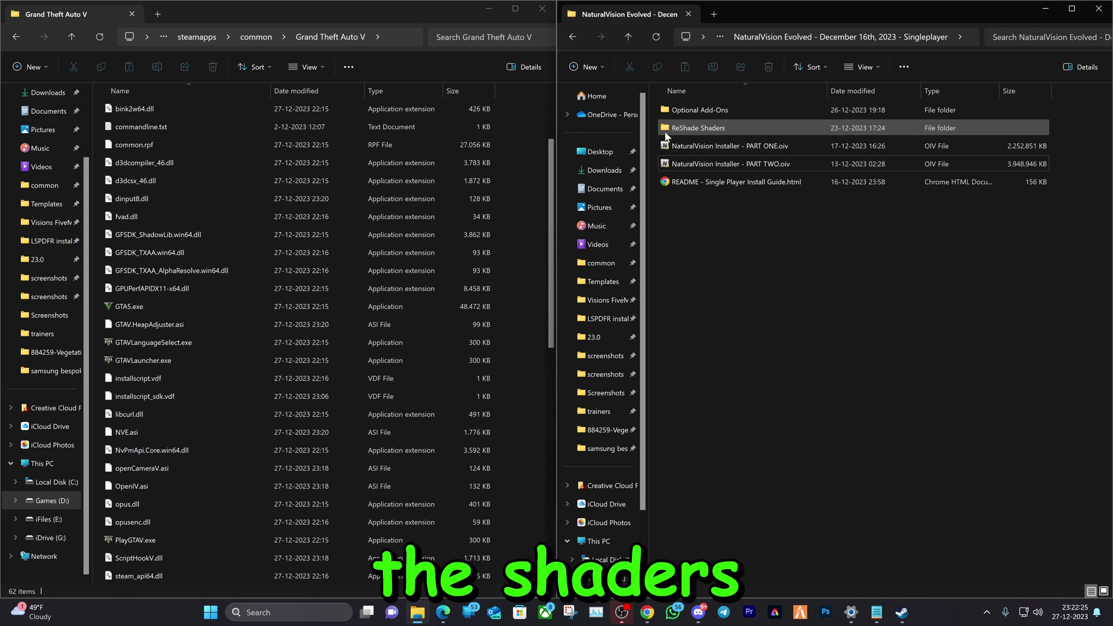
left_click_drag(767, 249, 407, 401)
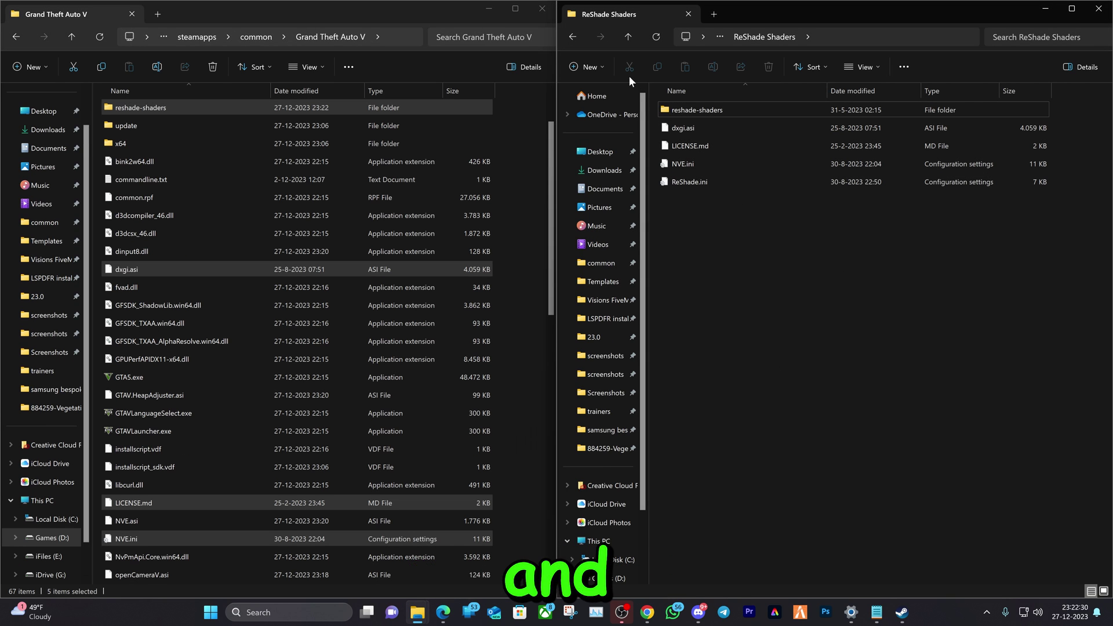
left_click(572, 37)
Step: Open the Optional Add-Ons folder of the NaturalVision Evolved package and look through the available add-ons
left_click(698, 113)
double_click(697, 113)
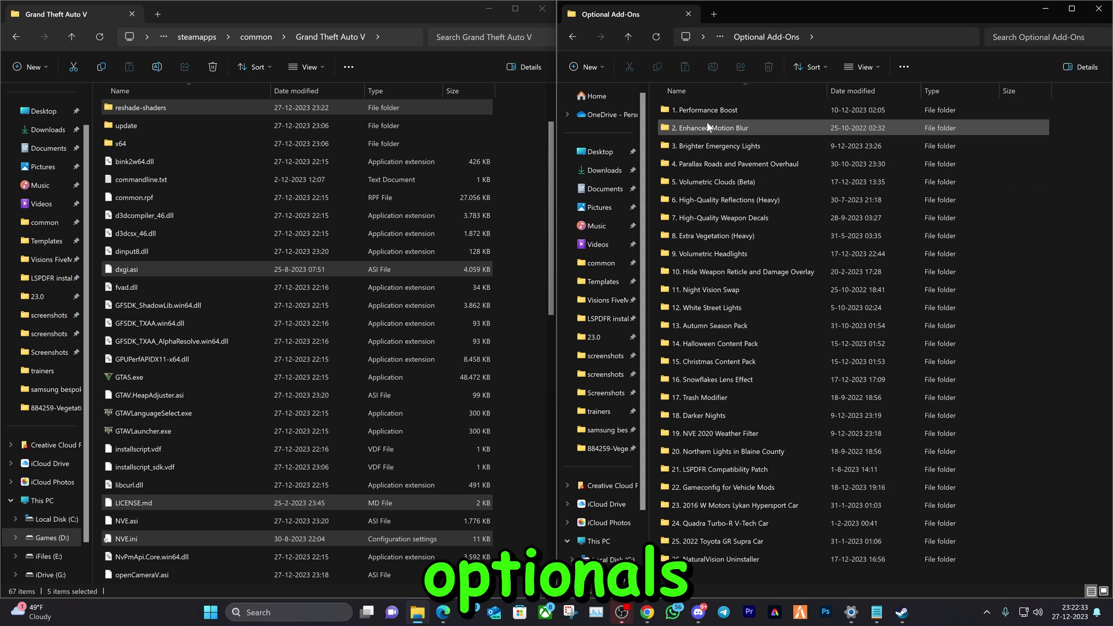
left_click(731, 164)
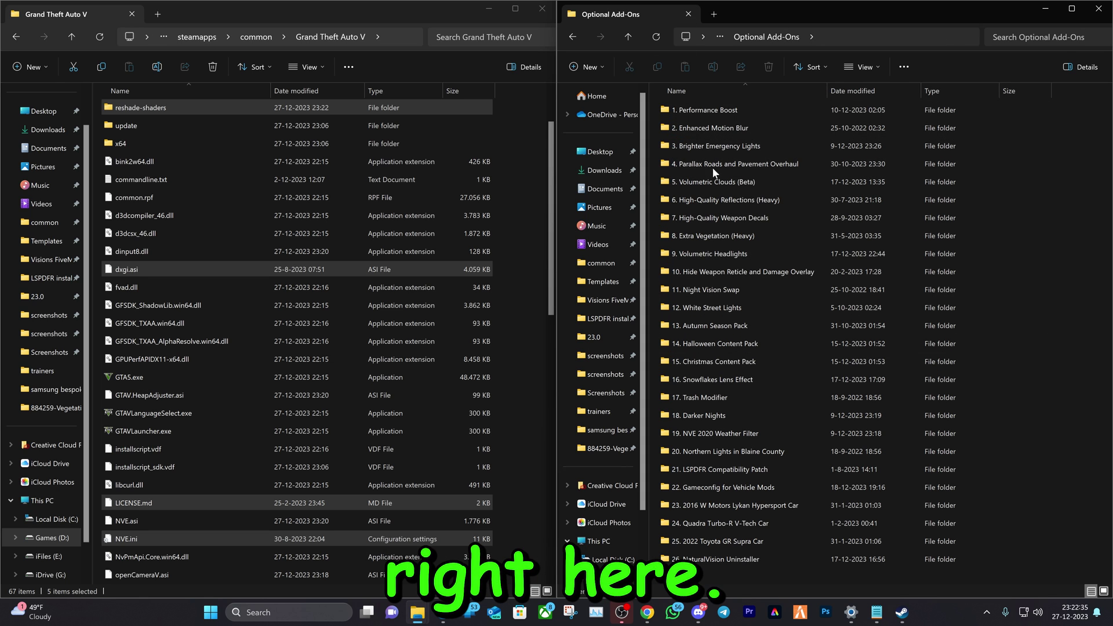
left_click(733, 364)
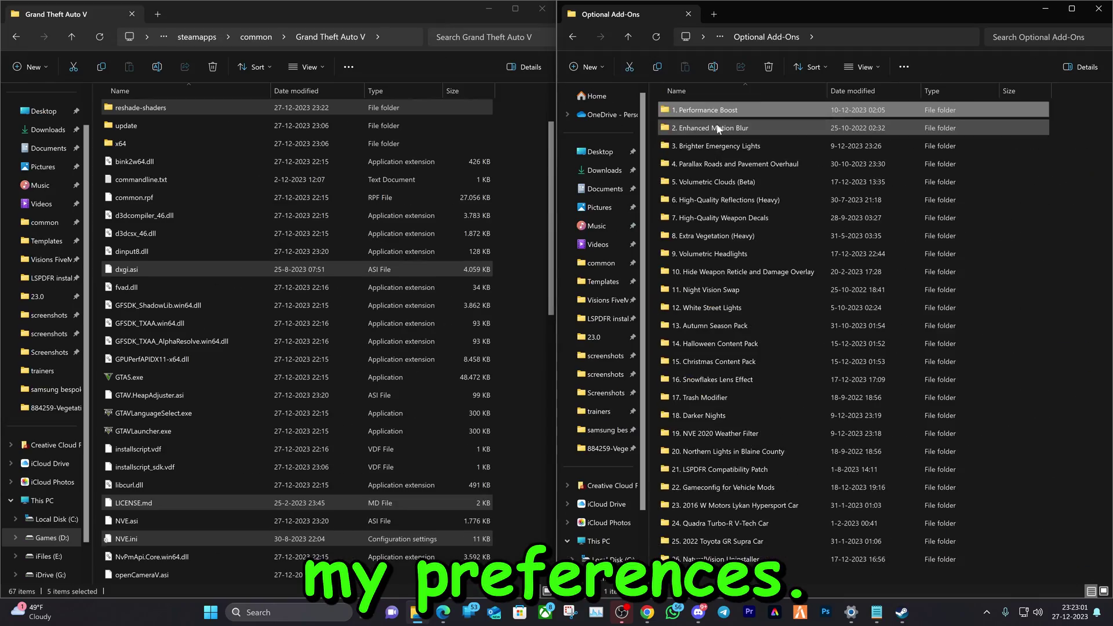
Step: Install the third-person package from the 2. Enhanced Motion Blur add-on into the "mods" folder, and close its installer
double_click(754, 58)
double_click(768, 60)
double_click(700, 109)
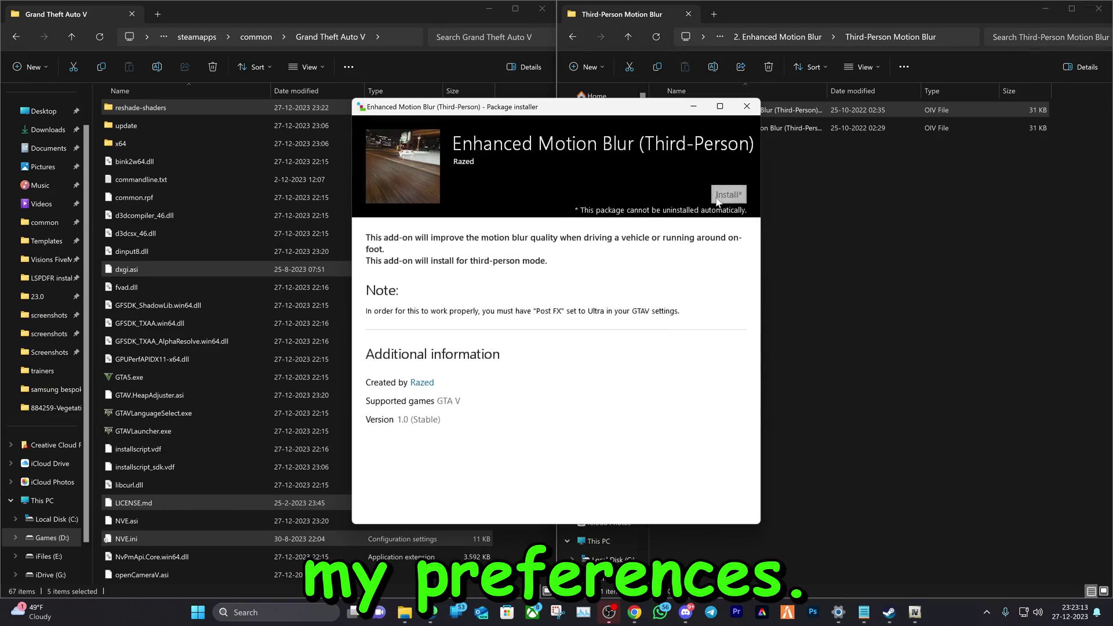
left_click(729, 194)
left_click(482, 297)
left_click(492, 366)
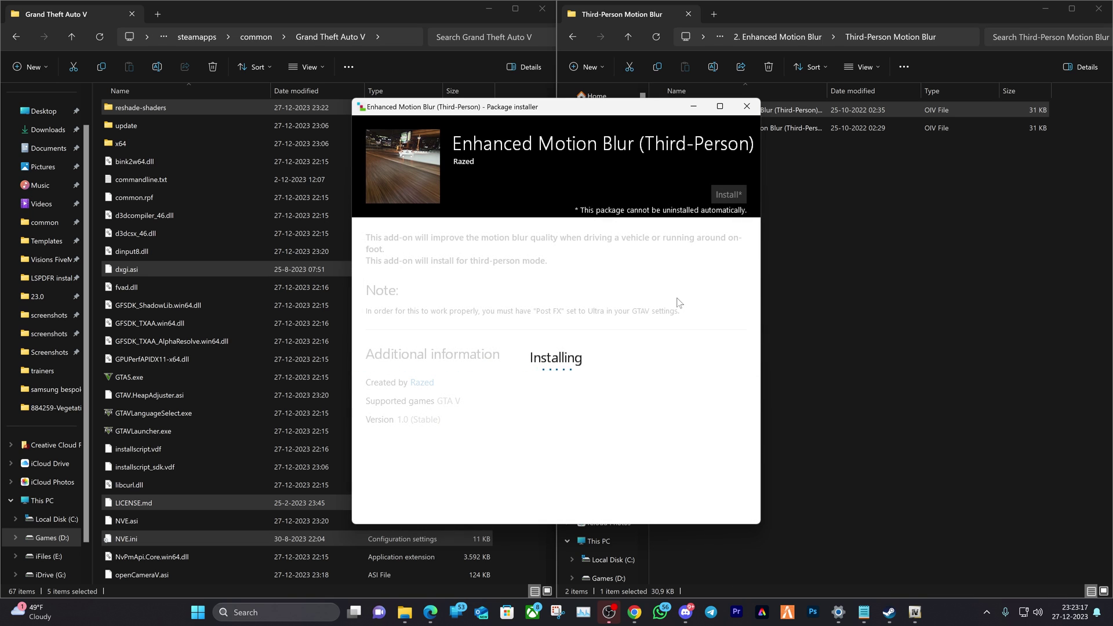
left_click(726, 503)
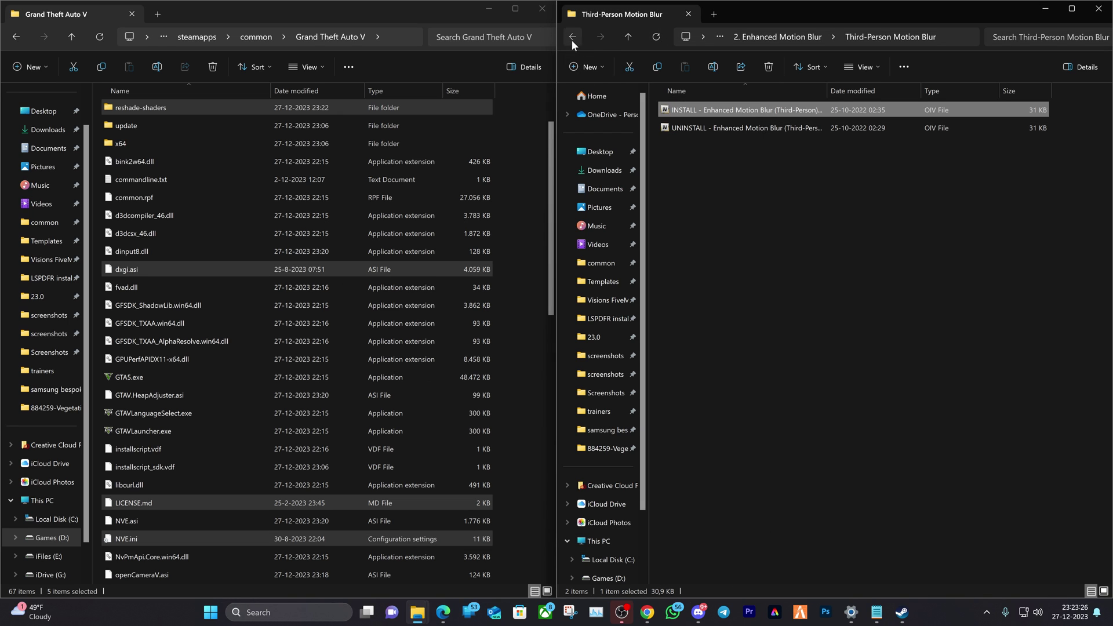
Step: Install INSTALL - Brighter Emergency Lights.oiv from the 3. Brighter Emergency Lights folder into the "mods" folder, and close its installer
left_click(572, 38)
left_click(572, 39)
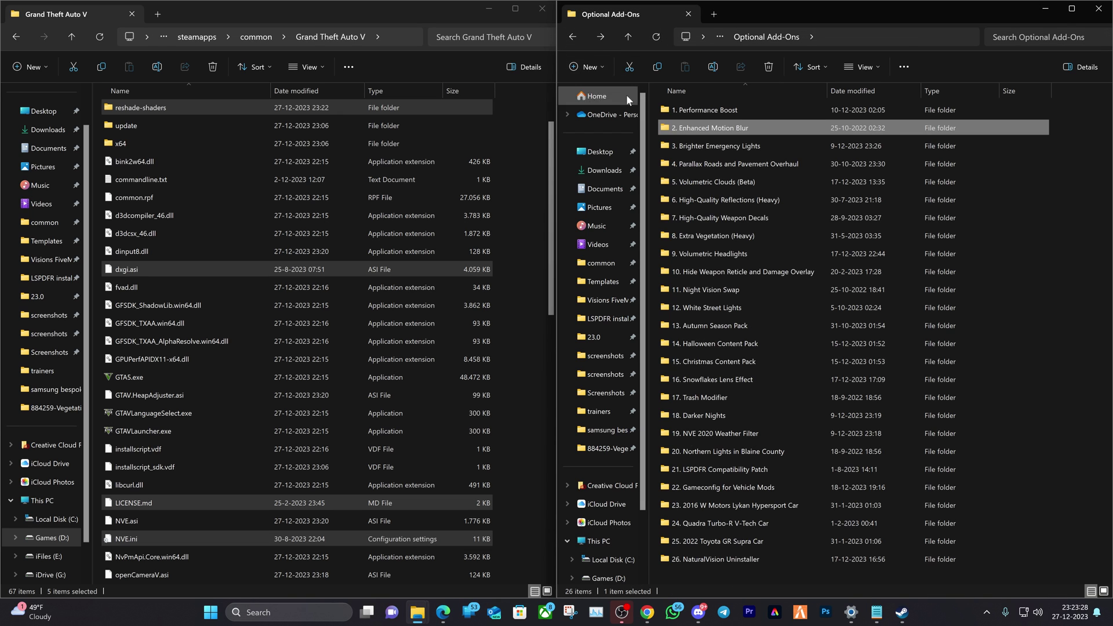
double_click(691, 144)
double_click(726, 128)
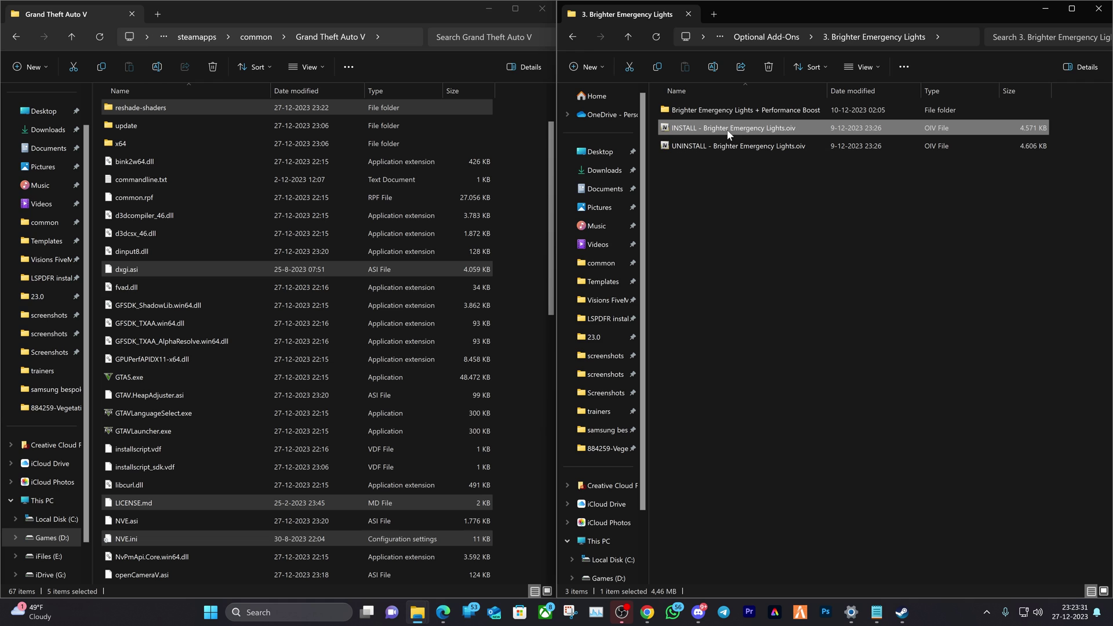
left_click(732, 194)
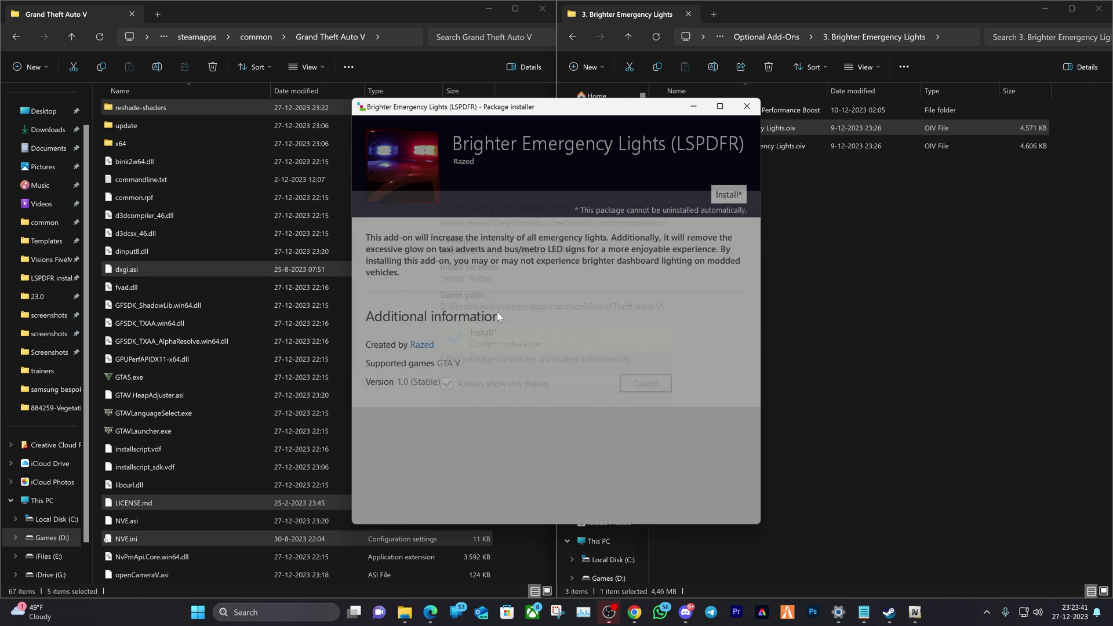
left_click(726, 505)
Step: Install the new roads package from the 4. Parallax Roads and Pavement Overhaul folder, and close its installer
left_click(573, 37)
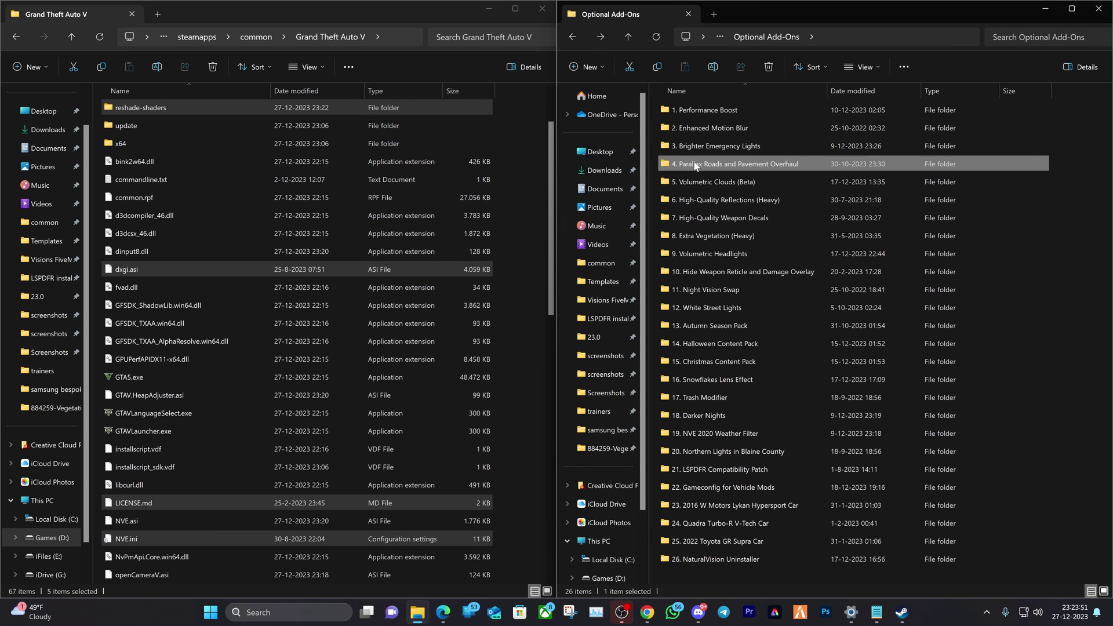
double_click(699, 164)
left_click(698, 115)
key("Return")
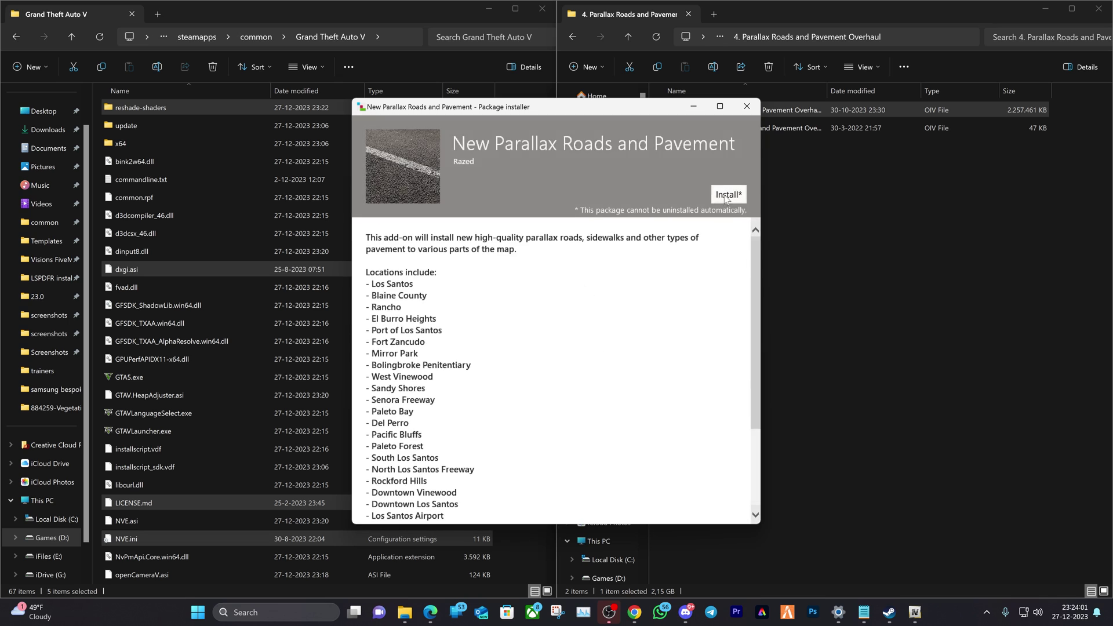
left_click(728, 195)
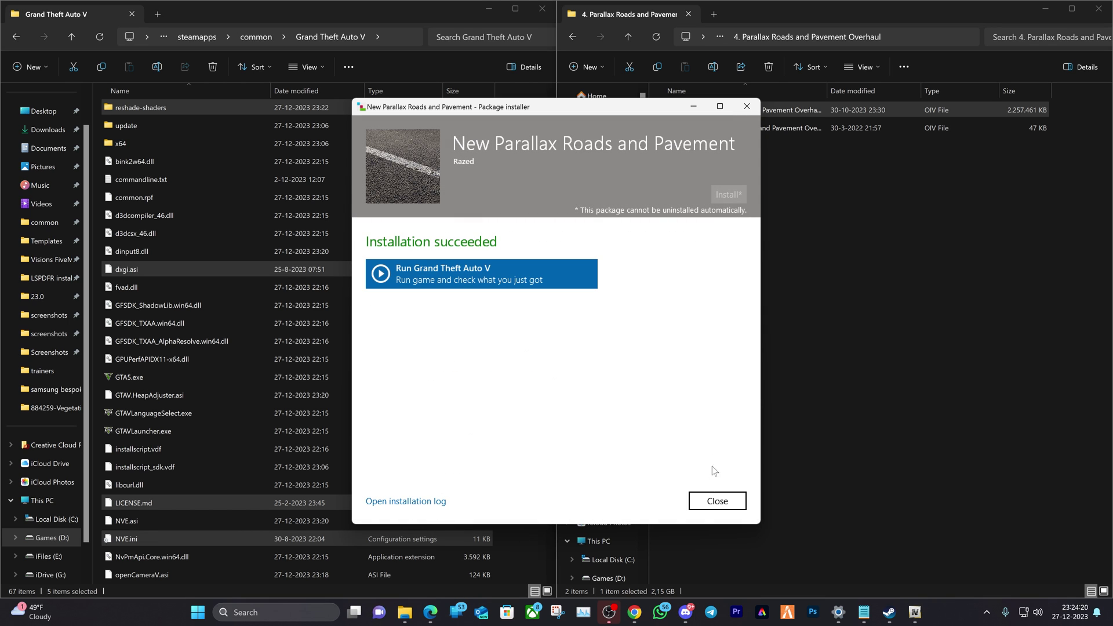
left_click(717, 502)
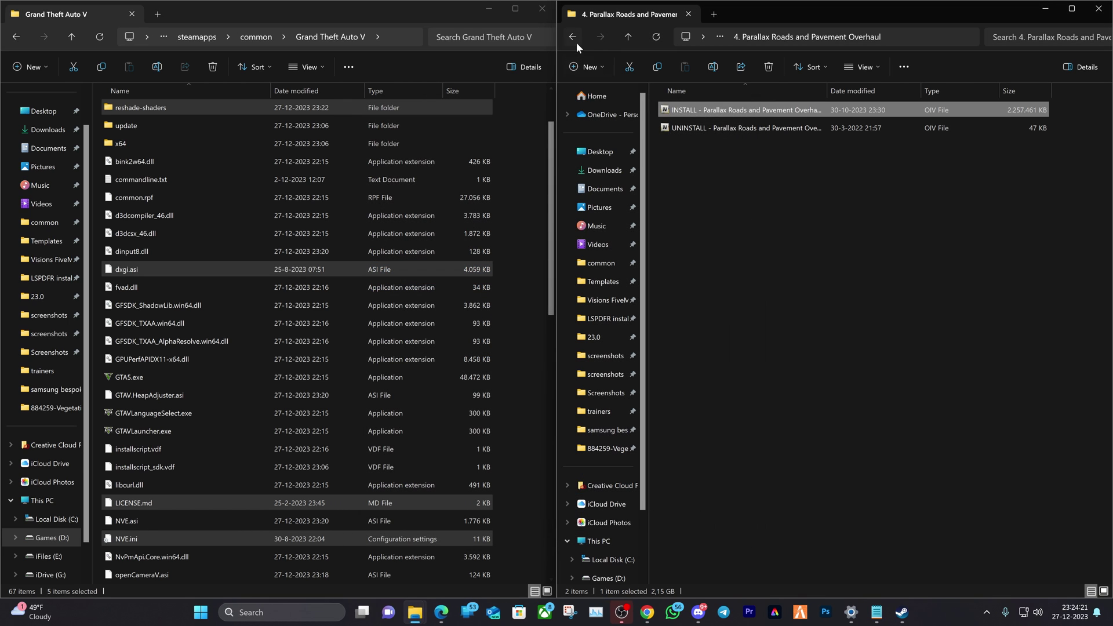
Step: Install INSTALL - Volumetric Clouds (Beta).oiv from the 5. Volumetric Clouds (Beta) folder into the "mods" folder, and close its installer
left_click(574, 38)
left_click(576, 39)
left_click(601, 38)
double_click(684, 181)
left_click(688, 111)
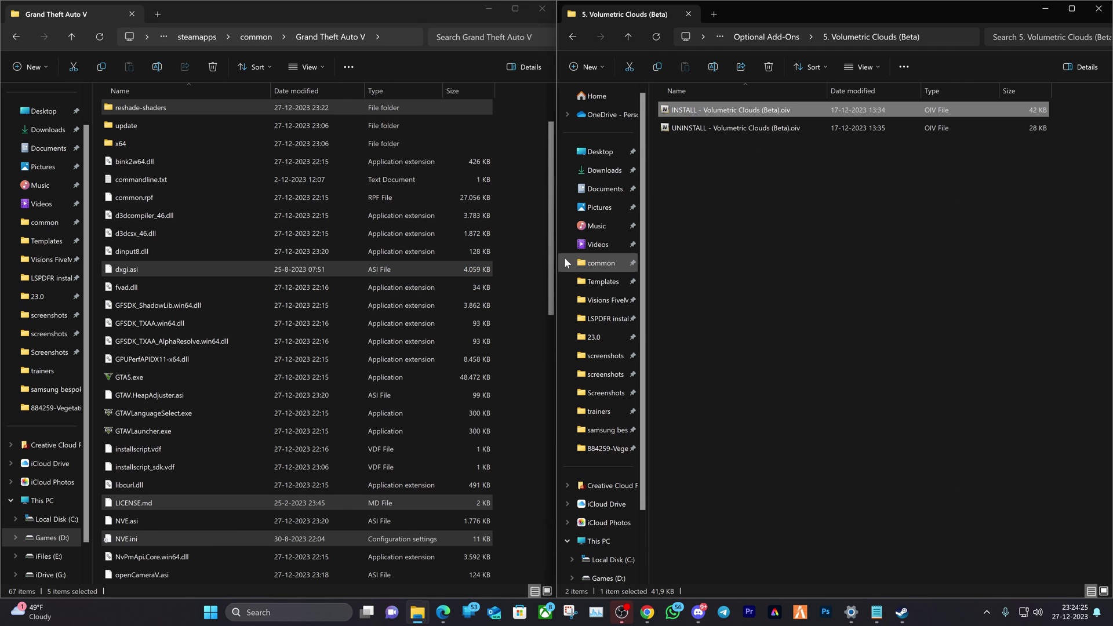
key("Return")
left_click(728, 195)
left_click(460, 294)
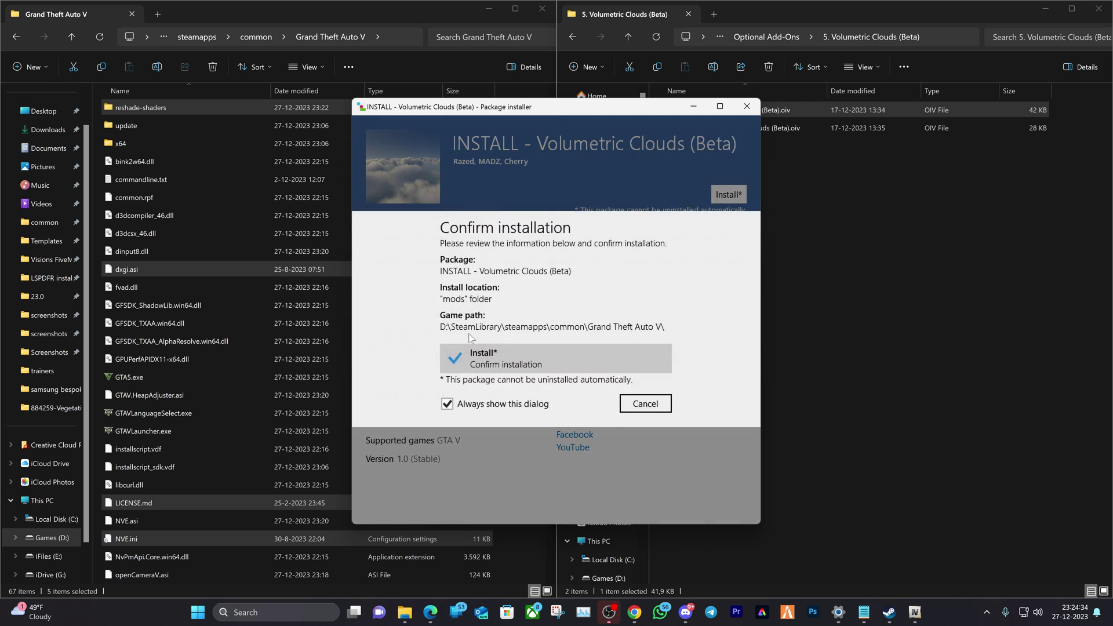
left_click(475, 356)
left_click(717, 501)
Step: Install the High-Quality Reflections package from the 6. High-Quality Reflections (Heavy) folder, and close its installer
left_click(574, 36)
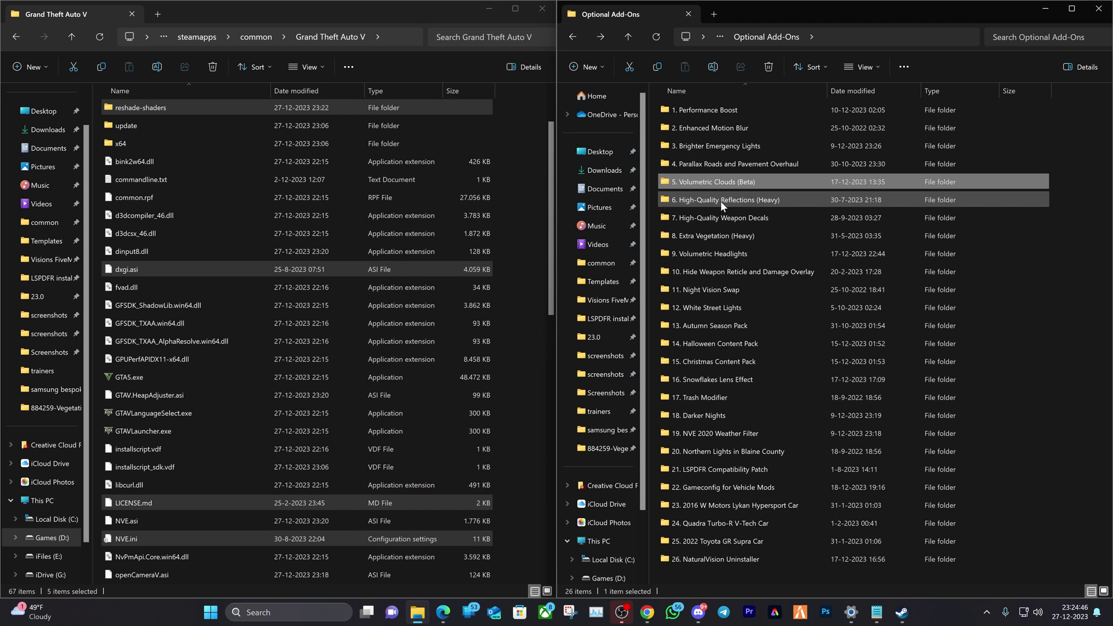
double_click(720, 201)
left_click(703, 109)
key("Return")
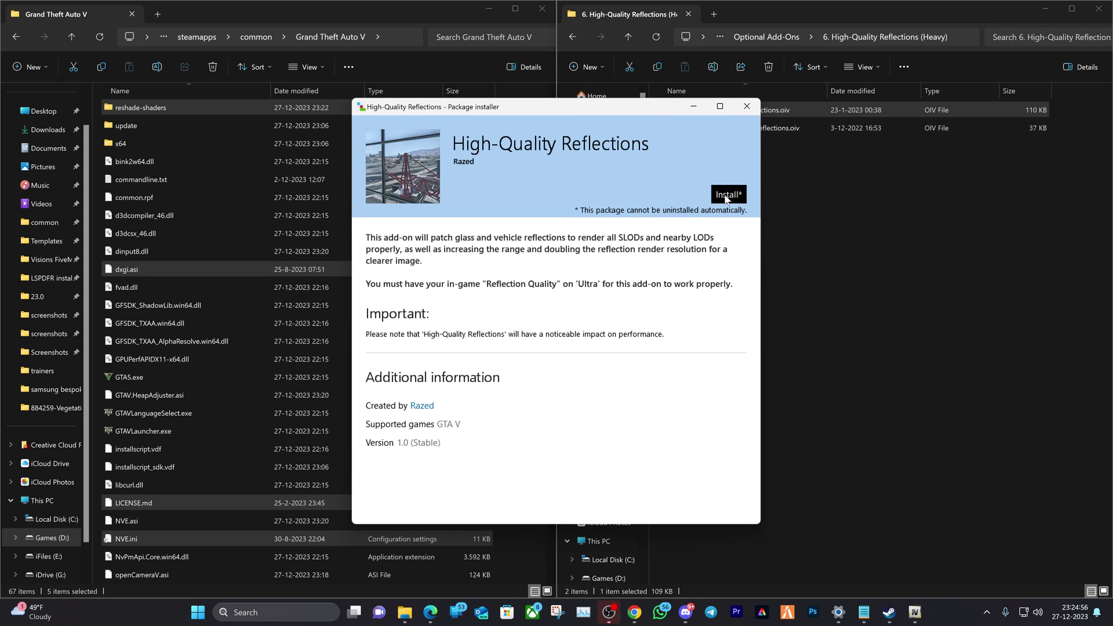
left_click(713, 194)
left_click(499, 342)
left_click(500, 342)
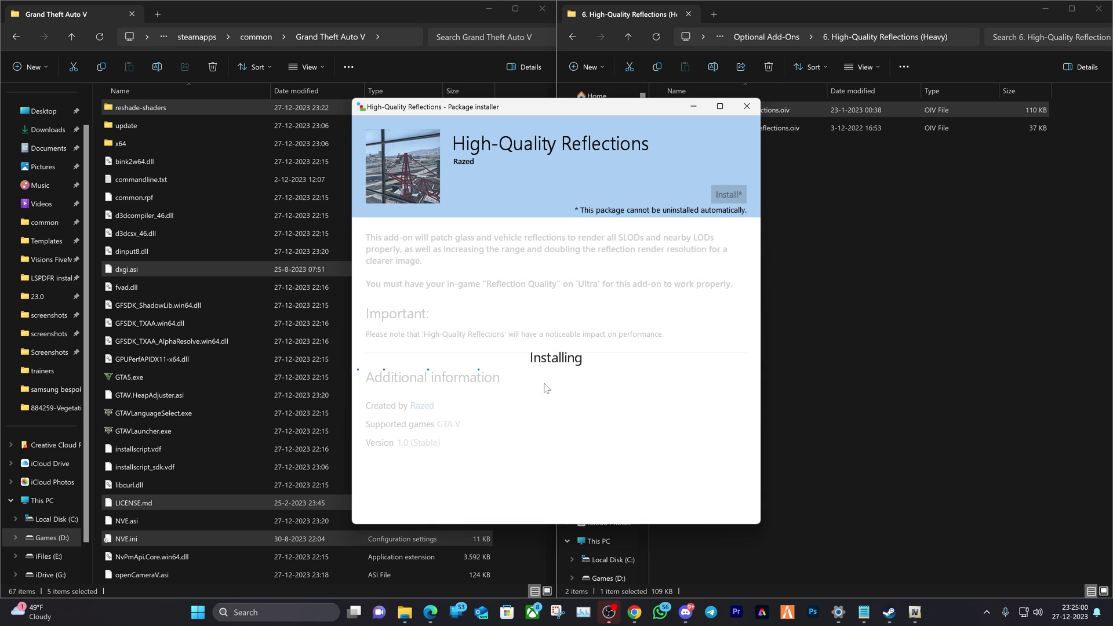
left_click(706, 508)
Step: Install INSTALL - High-Quality Weapon Decals.oiv from the 7. High-Quality Weapon Decals folder into the "mods" folder, and close its installer
left_click(573, 36)
double_click(707, 206)
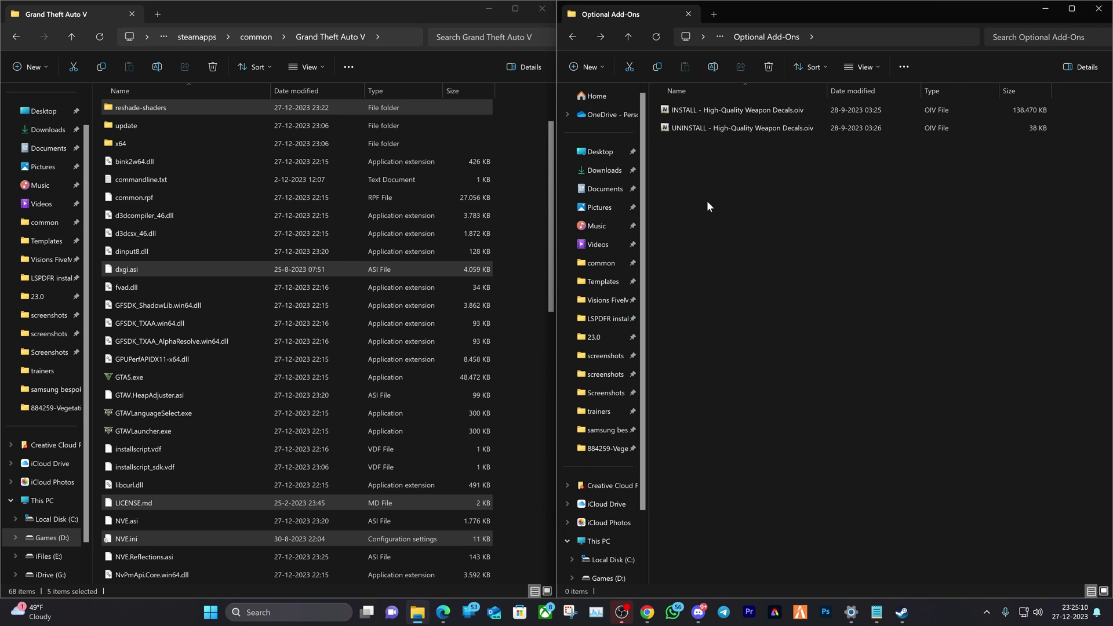
double_click(724, 110)
left_click(728, 194)
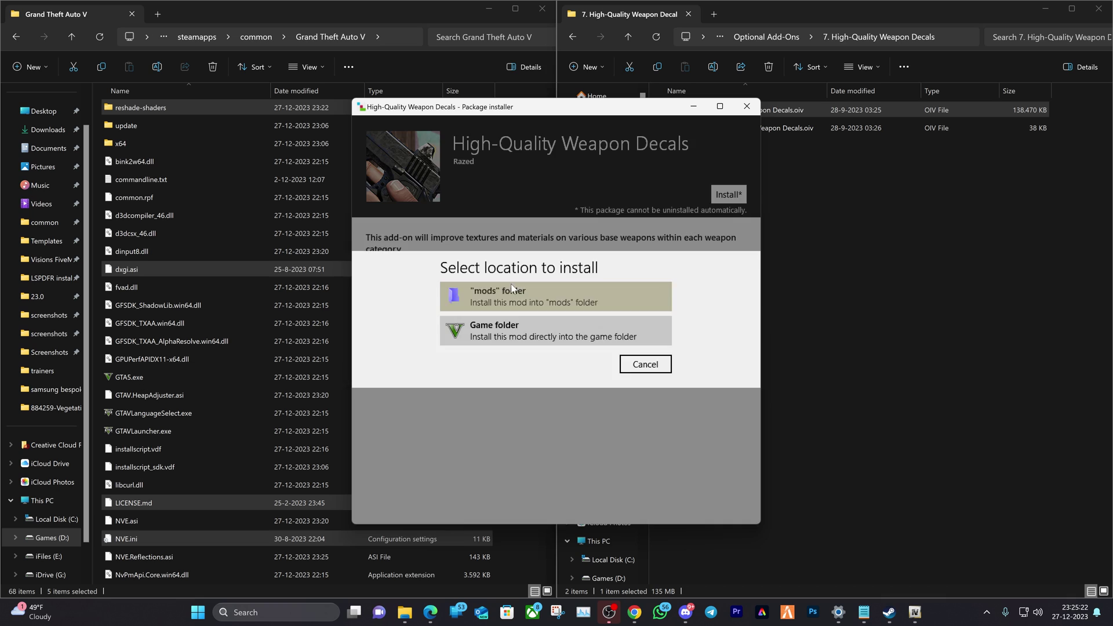
left_click(493, 299)
left_click(717, 499)
Step: Install the Extra Vegetation package from the 8. Extra Vegetation (Heavy) folder, and close its installer
left_click(572, 36)
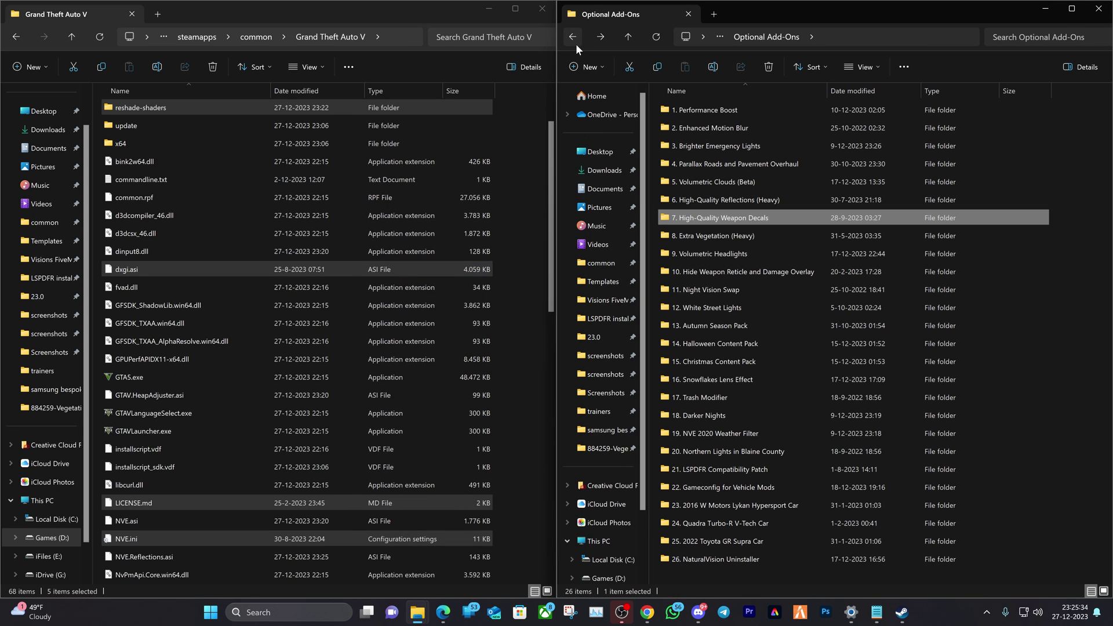
double_click(735, 236)
key("Return")
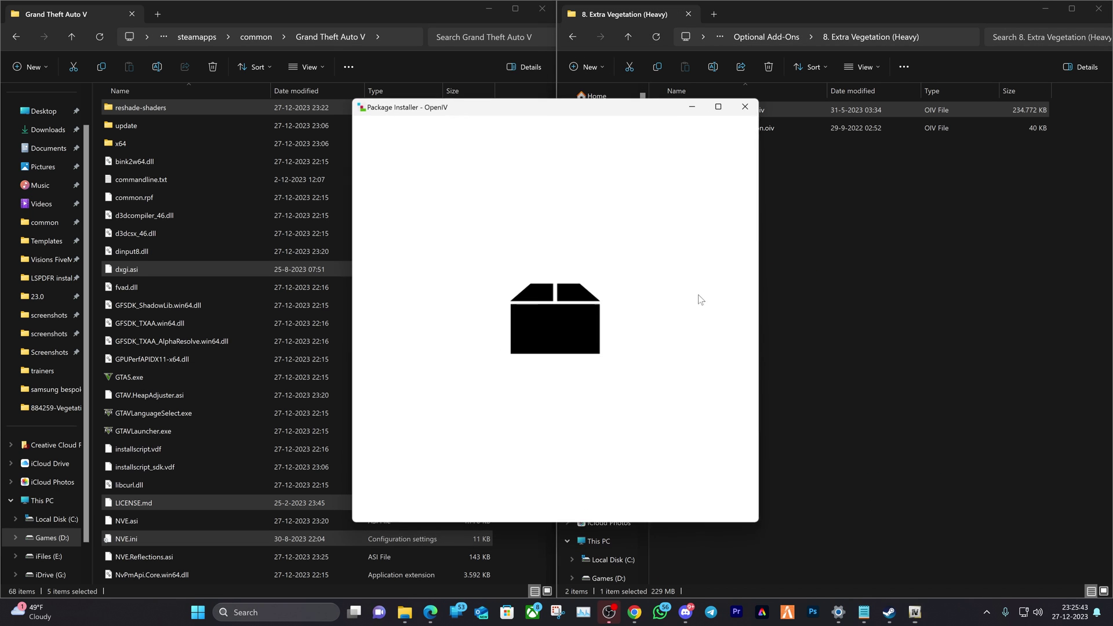
left_click(728, 194)
left_click(493, 361)
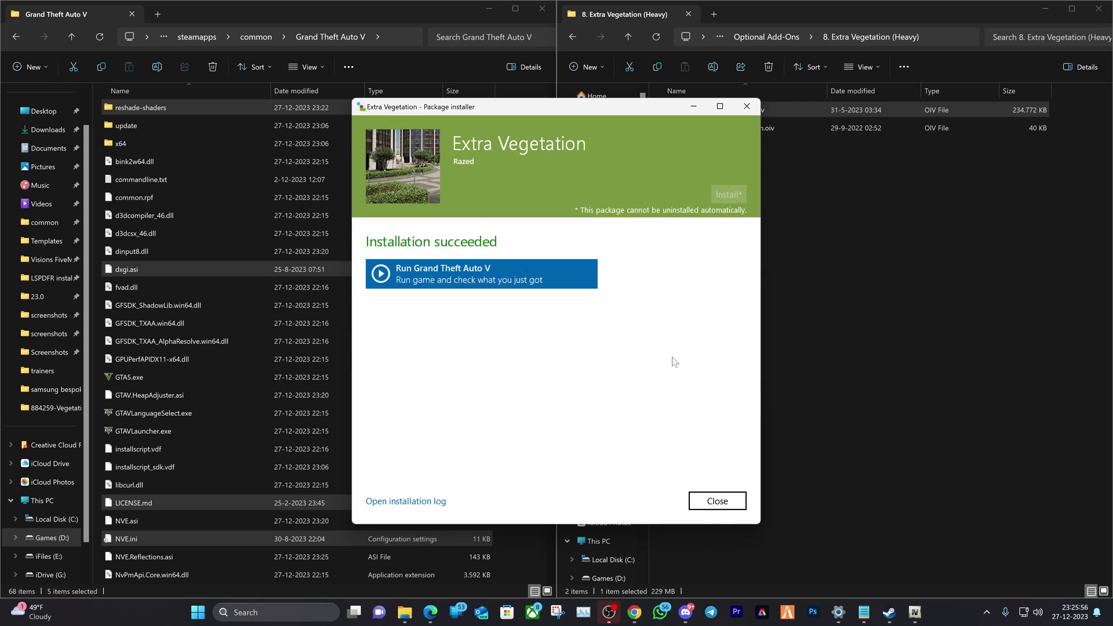
left_click(717, 500)
Step: Install INSTALL - Volumetric Headlights.oiv from the 9. Volumetric Headlights add-on folder, and close its installer
left_click(572, 37)
left_click(714, 253)
double_click(714, 254)
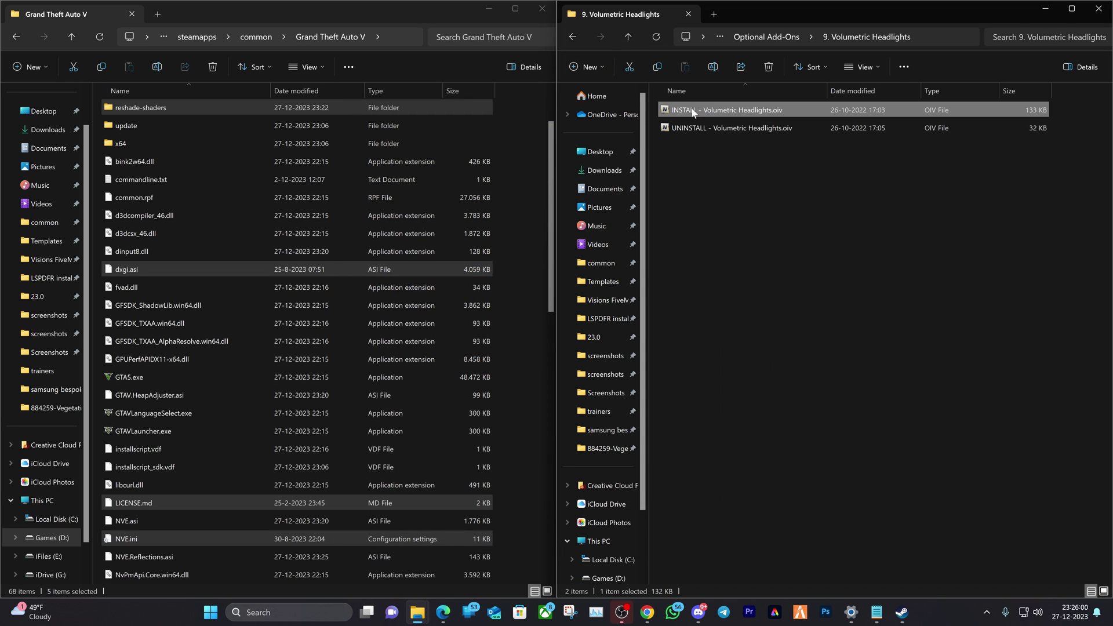
key("Return")
left_click(730, 194)
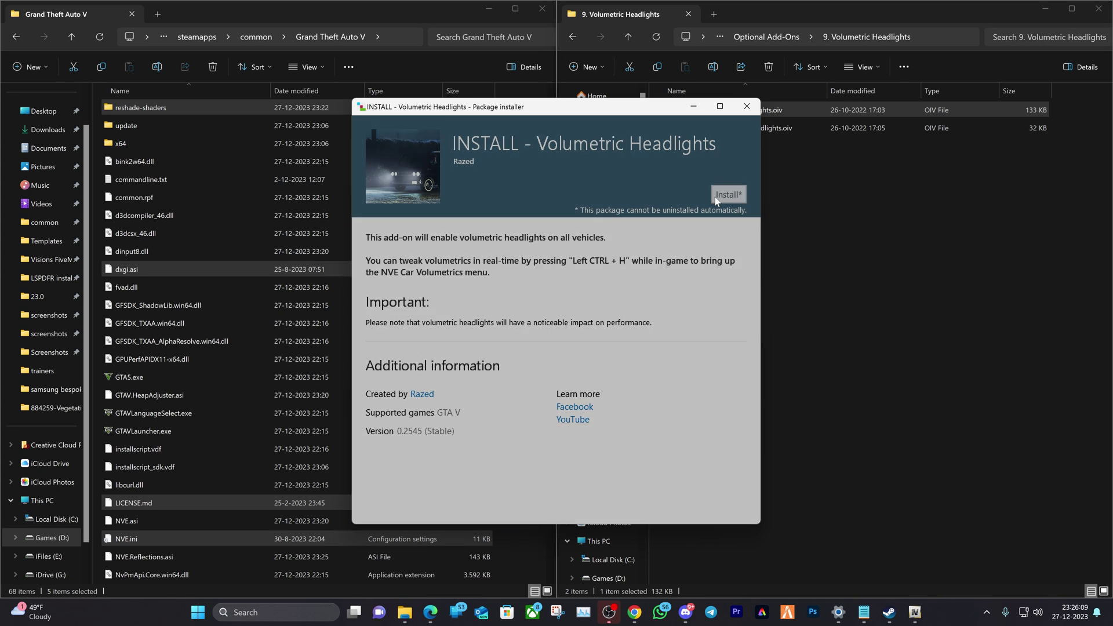
left_click(474, 354)
left_click(717, 501)
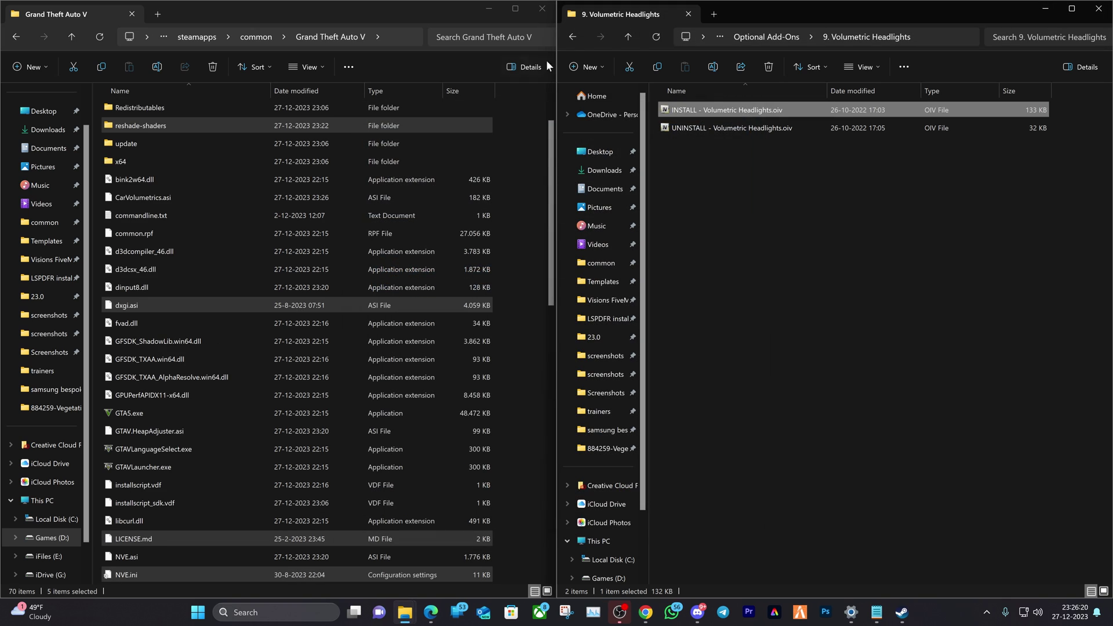
Step: Install INSTALL - White Street Lights.oiv from the 12. White Street Lights add-on folder, and close its installer
left_click(572, 37)
left_click(720, 308)
double_click(720, 311)
left_click(691, 112)
key("Return")
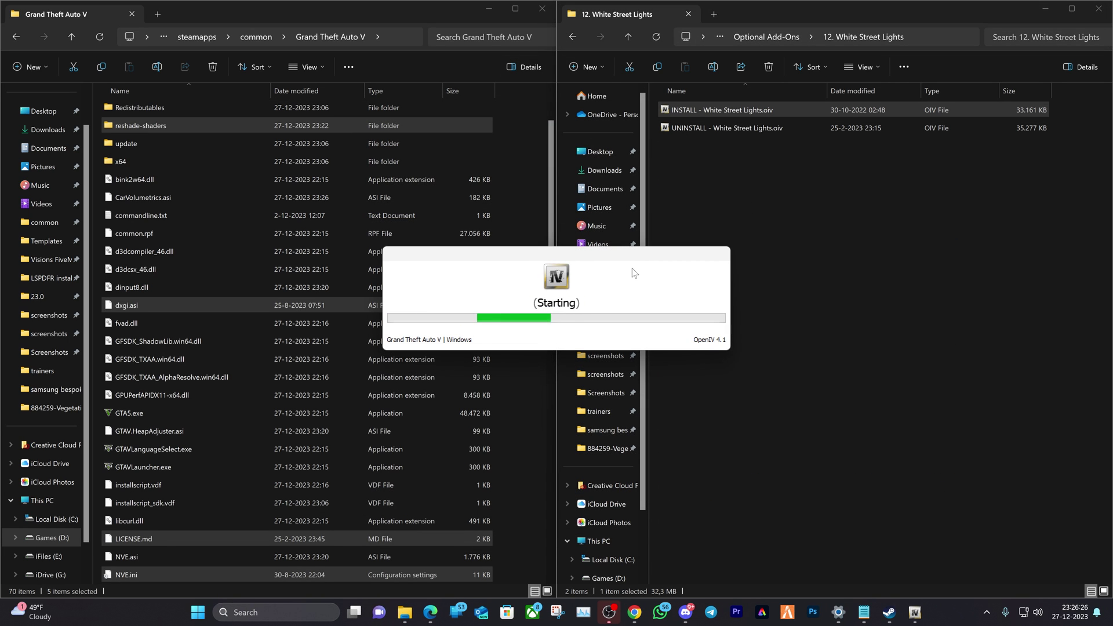
left_click(725, 195)
left_click(507, 355)
left_click(505, 354)
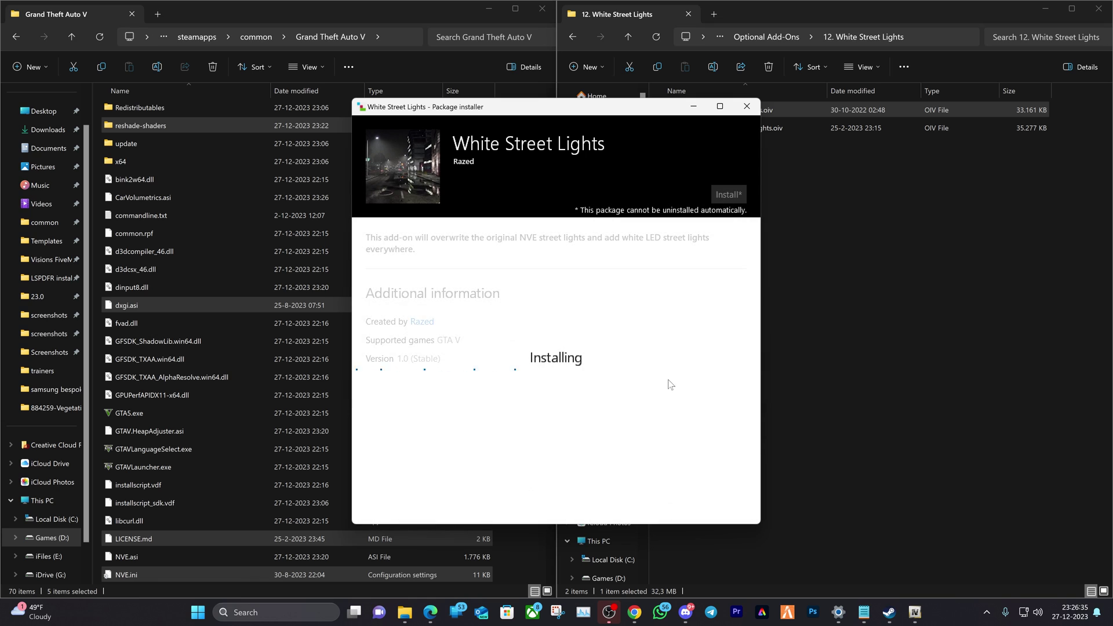
left_click(716, 496)
Step: Install the Northern Lights package from the 20. Northern Lights in Blaine County folder into the "mods" folder, and close its installer
left_click(572, 36)
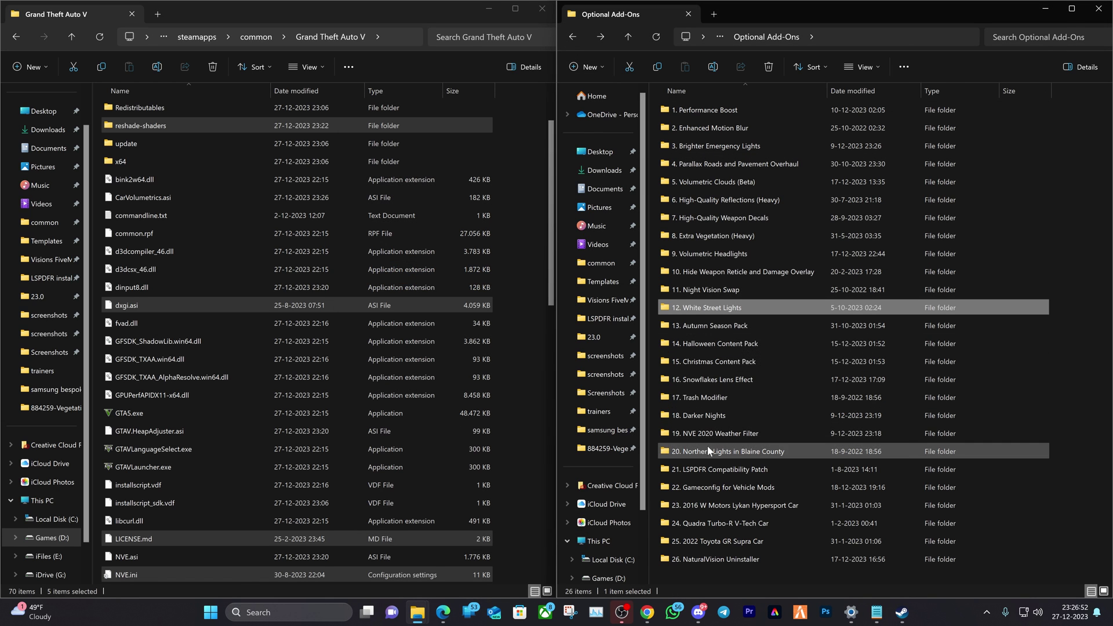
double_click(708, 451)
left_click(701, 113)
key("Return")
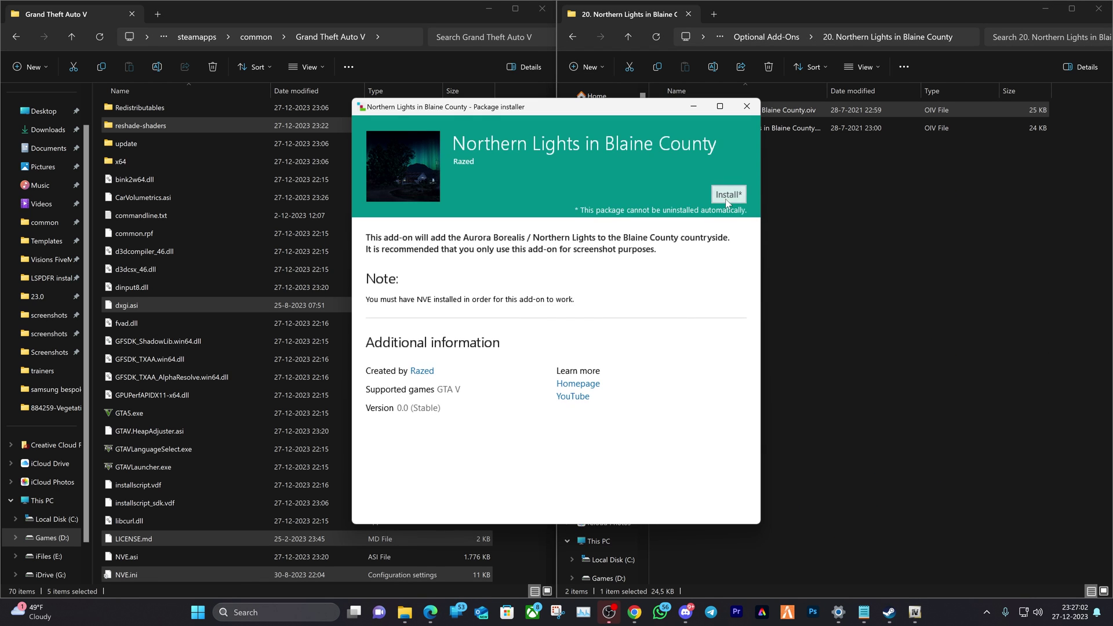
left_click(726, 196)
left_click(507, 303)
left_click(506, 355)
left_click(717, 496)
Step: Install INSTALL - Gameconfig for Vehicle Mods.oiv from the 22. Gameconfig for Vehicle Mods folder into the "mods" folder, and close its installer
left_click(572, 37)
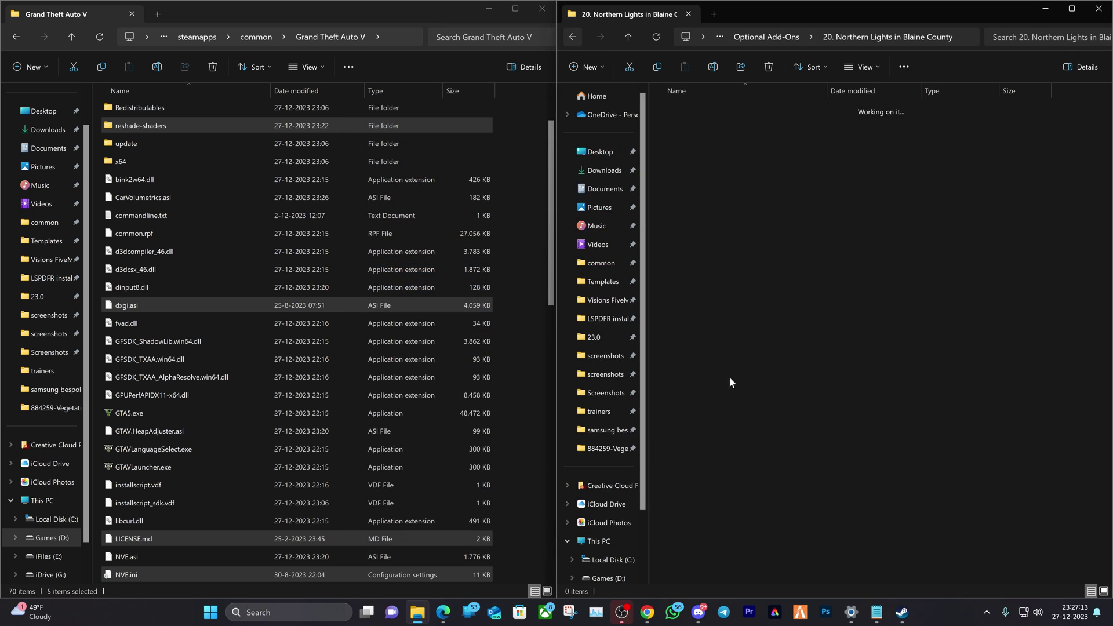
double_click(709, 469)
left_click(573, 39)
double_click(727, 487)
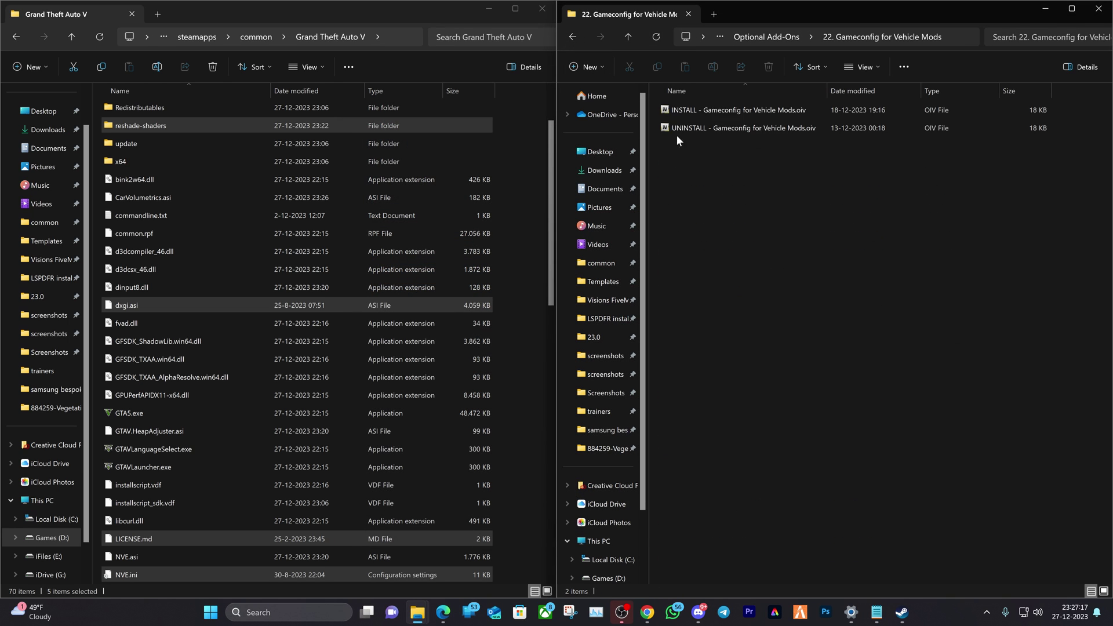
double_click(692, 118)
left_click(728, 195)
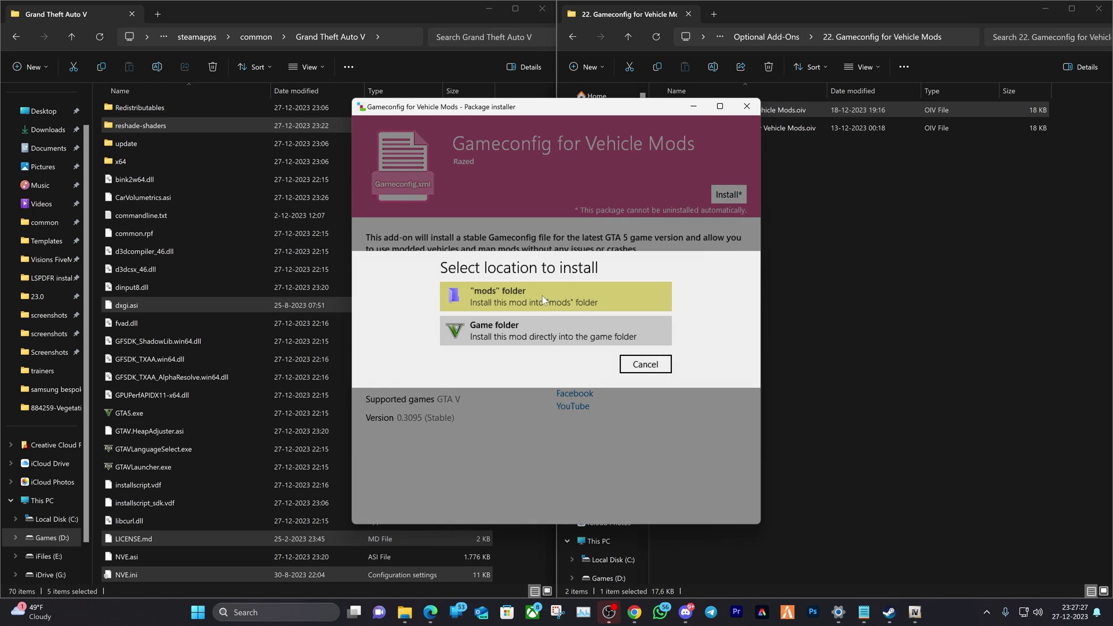
left_click(541, 296)
left_click(499, 355)
left_click(714, 498)
Step: Install the Lykan Hypersport package from the 23. 2016 W Motors Lykan Hypersport Car folder into the "mods" folder, and close its installer
left_click(573, 36)
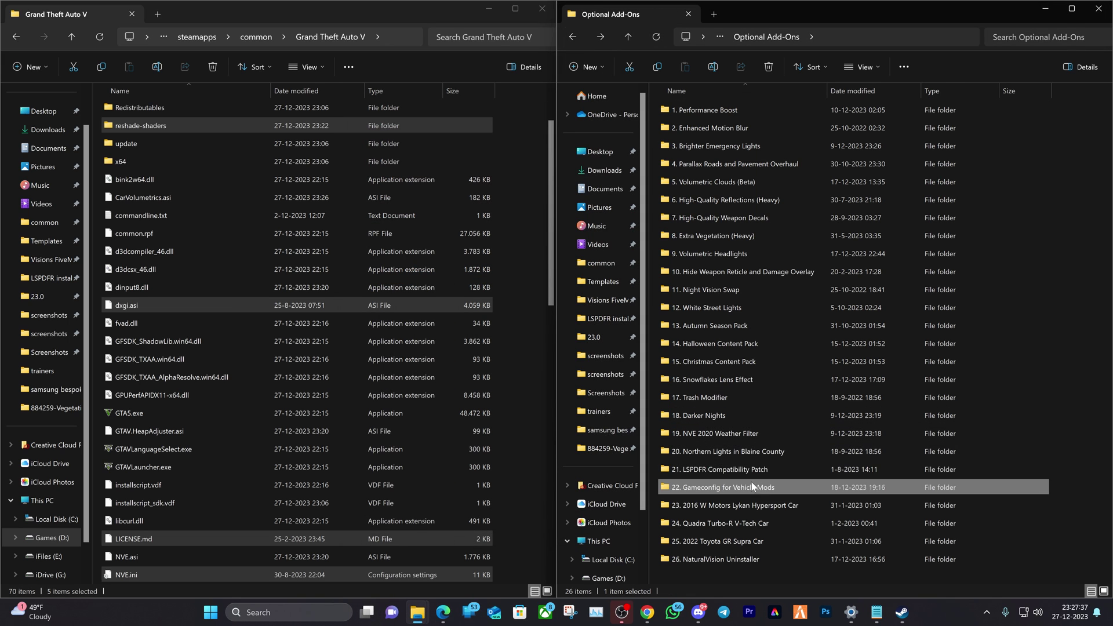
double_click(743, 498)
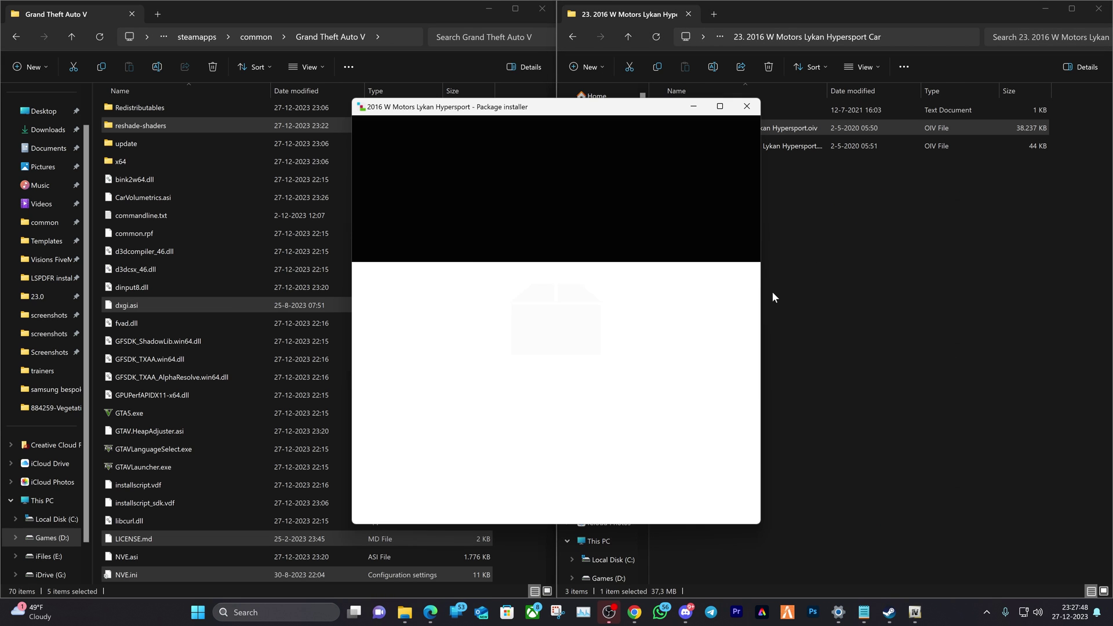
left_click(728, 195)
left_click(542, 296)
left_click(471, 358)
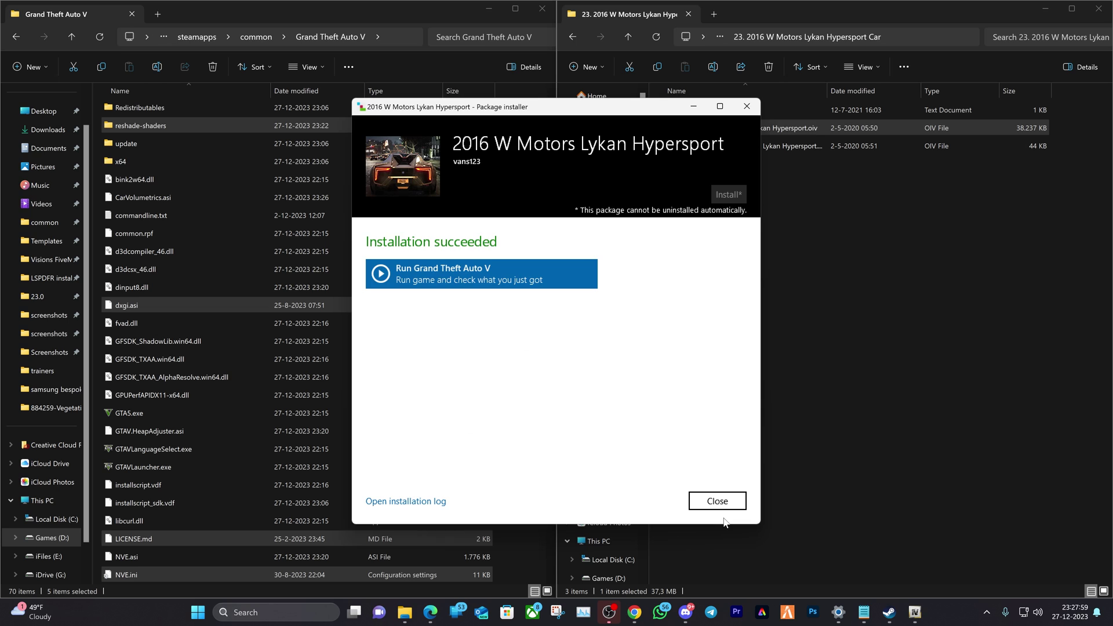
left_click(715, 500)
Step: Install INSTALL - Quadra Turbo-R V-Tech.oiv from the 24. Quadra Turbo-R V-Tech Car folder, and close its installer
left_click(572, 36)
double_click(715, 505)
double_click(677, 128)
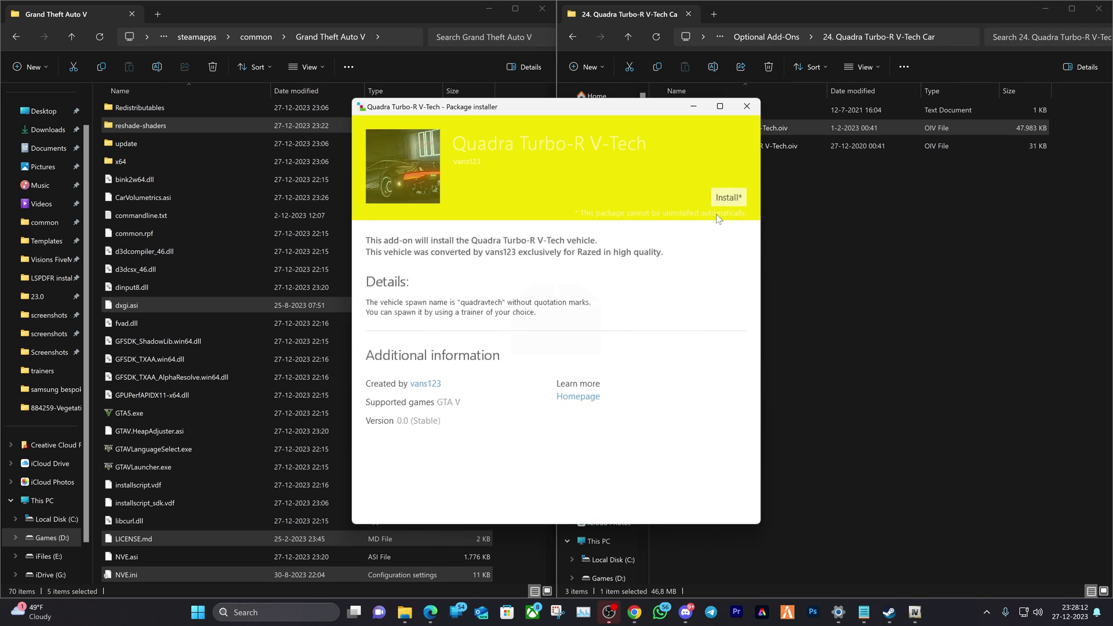
left_click(728, 195)
left_click(499, 355)
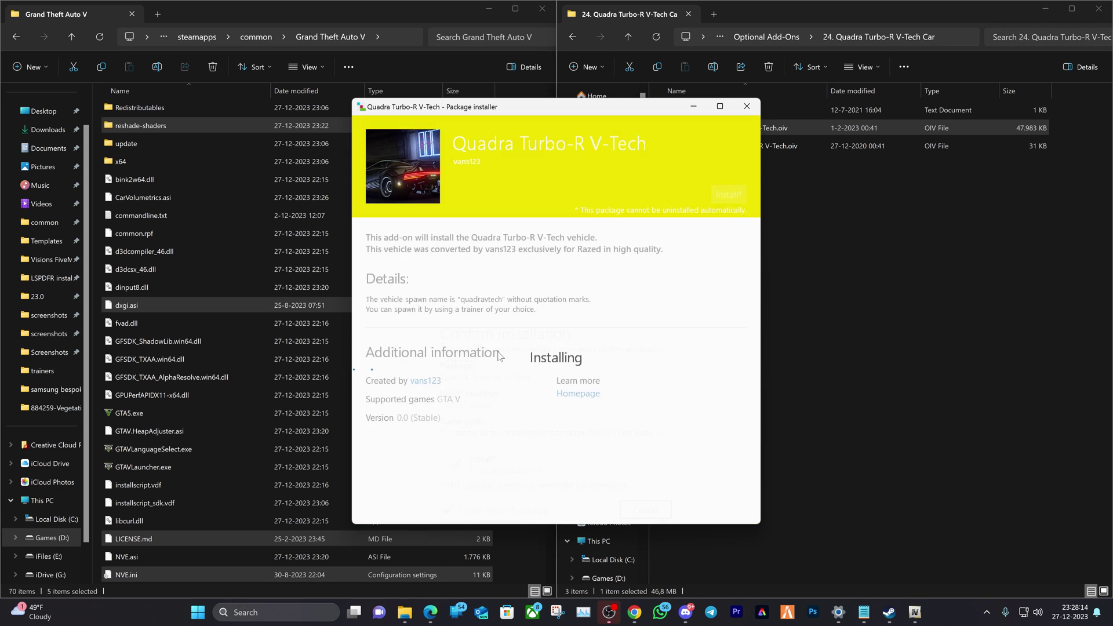
left_click(716, 499)
Step: Install INSTALL - 2022 Toyota GR Supra.oiv from the 25. 2022 Toyota GR Supra Car folder, and close its installer
left_click(573, 36)
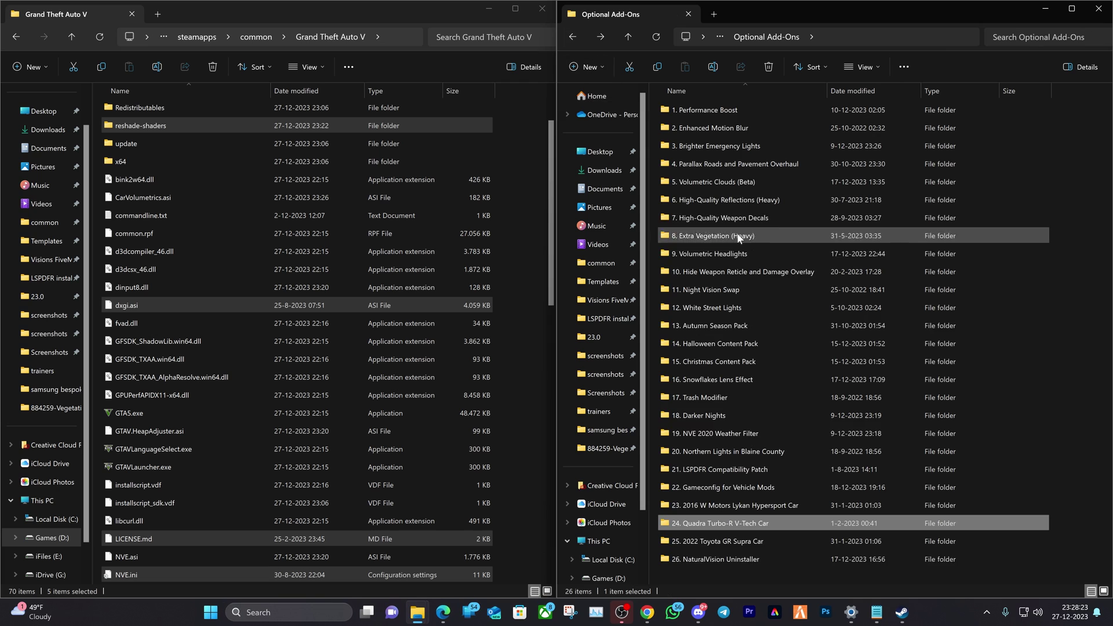
left_click(733, 541)
double_click(733, 540)
double_click(714, 132)
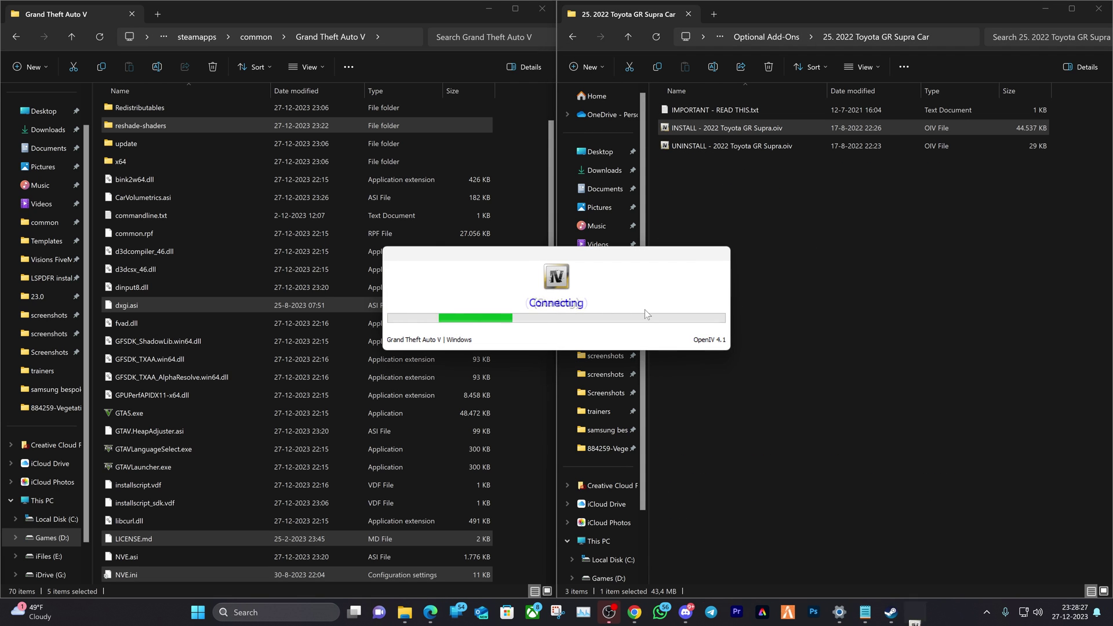
left_click(728, 193)
left_click(501, 344)
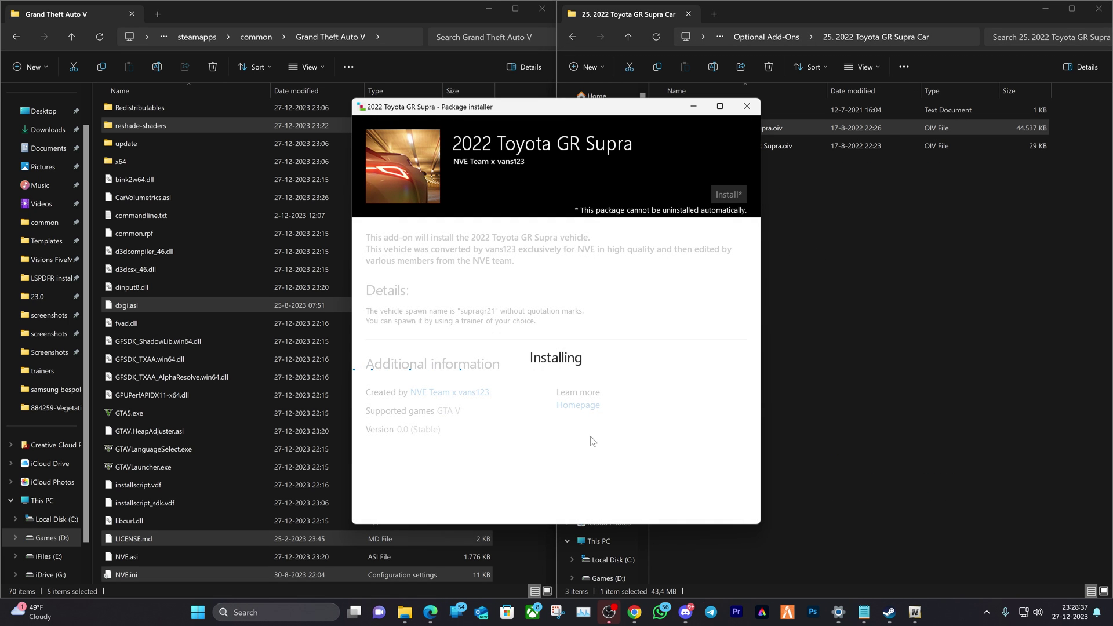
left_click(717, 500)
Step: Review the add-on list in Optional Add-Ons, highlight 5. Volumetric Clouds (Beta), and return to the NaturalVision Evolved package folder
left_click(573, 36)
left_click(572, 37)
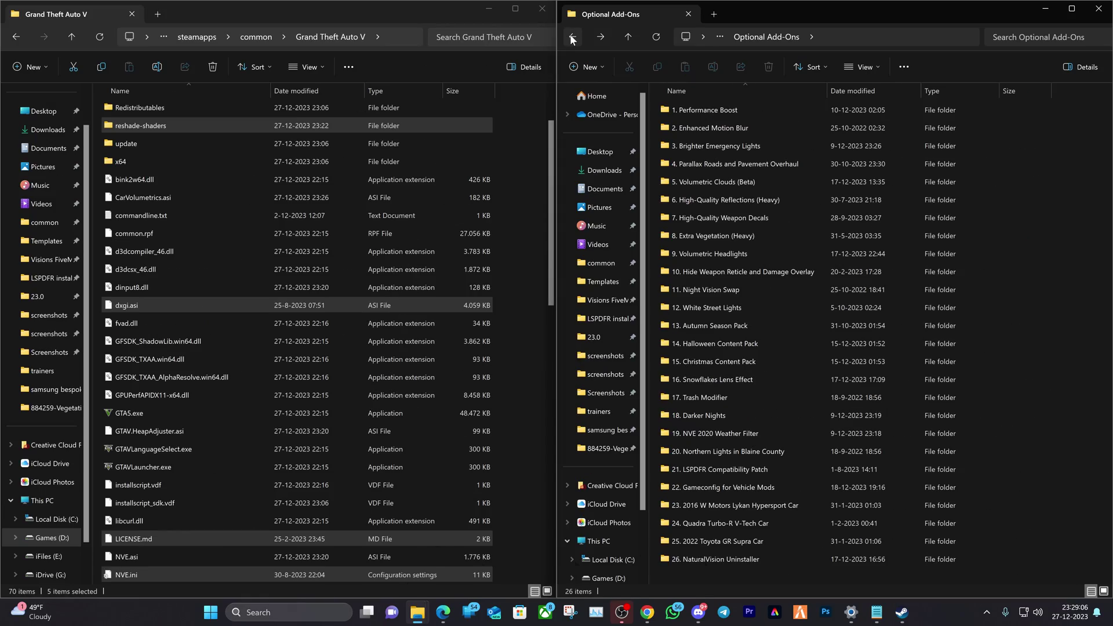
left_click(573, 37)
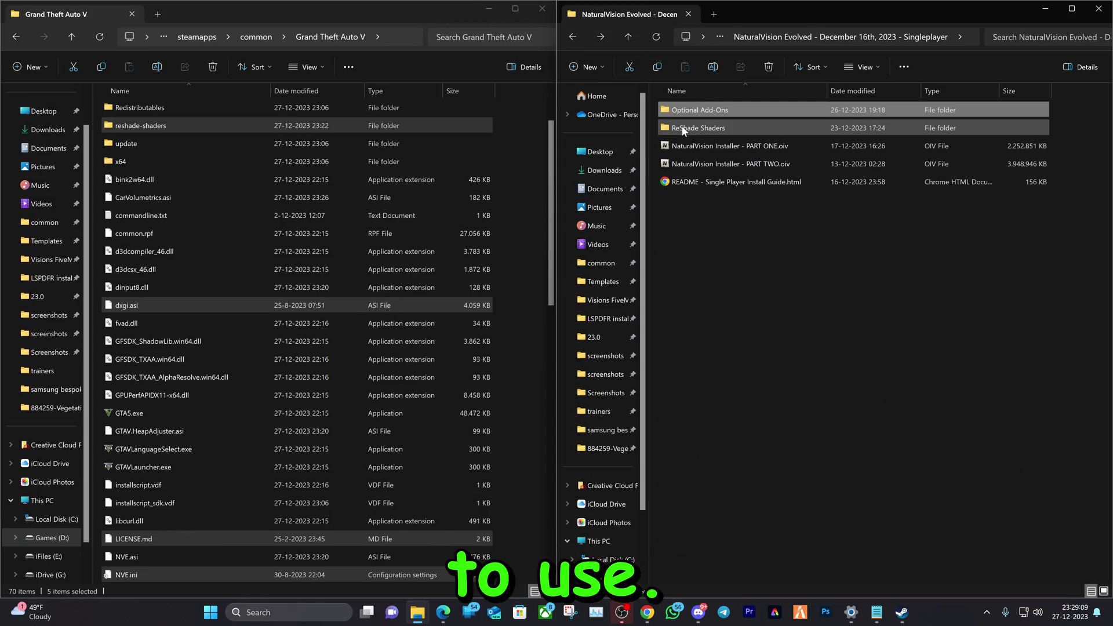
double_click(695, 110)
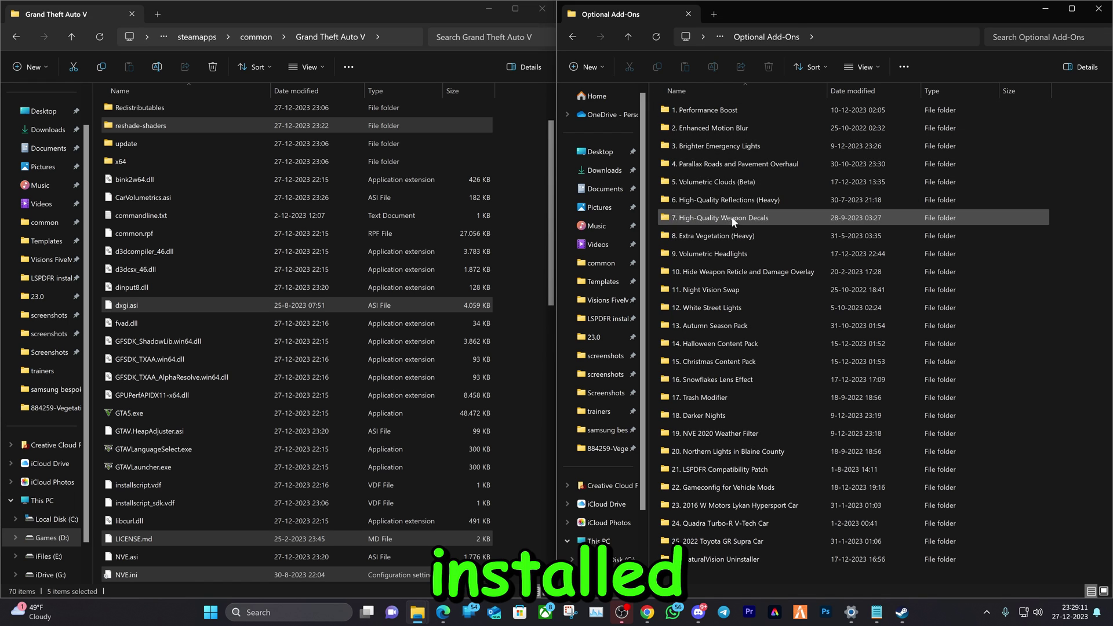
left_click(689, 184)
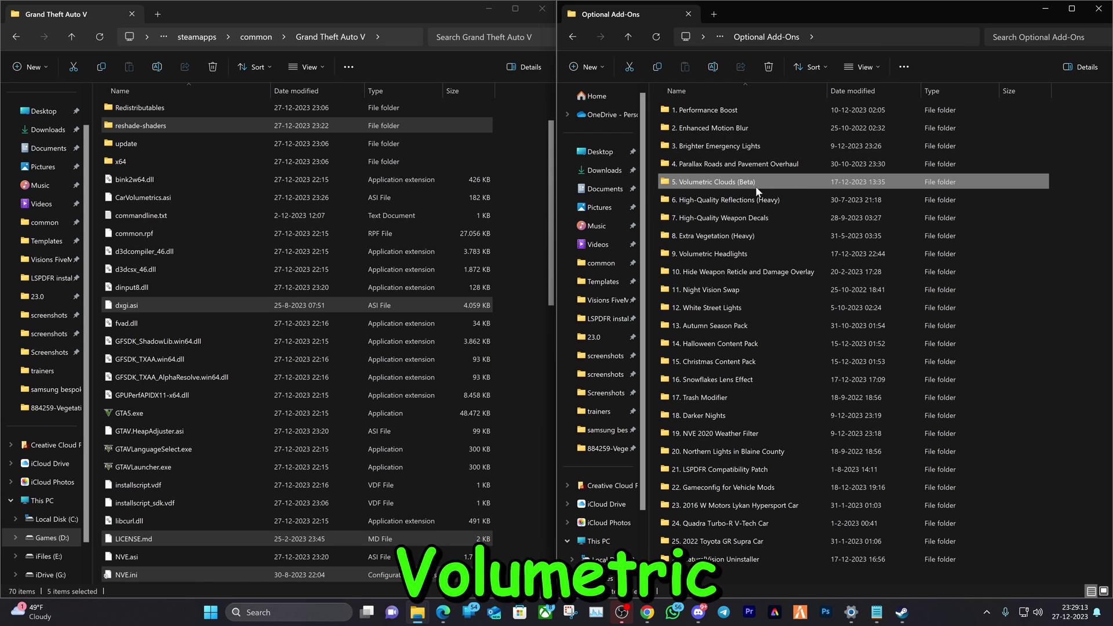
left_click(576, 40)
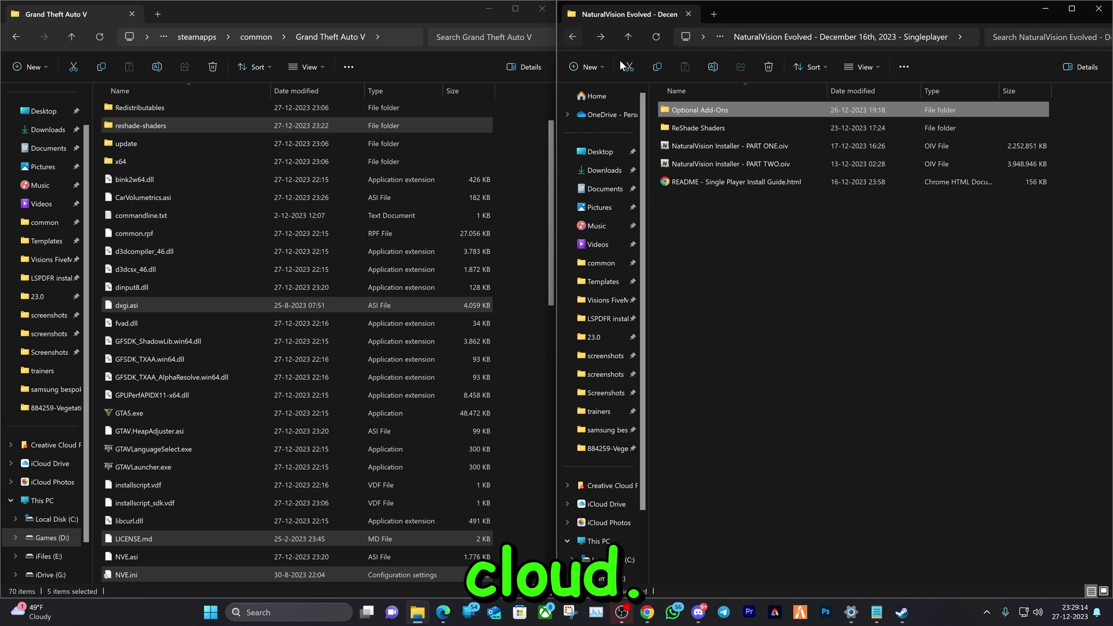
Step: Copy everything in the ReShade Shaders folder into the Grand Theft Auto V folder again, replacing the existing files
double_click(738, 133)
left_click_drag(734, 243, 746, 110)
left_click_drag(732, 185, 469, 374)
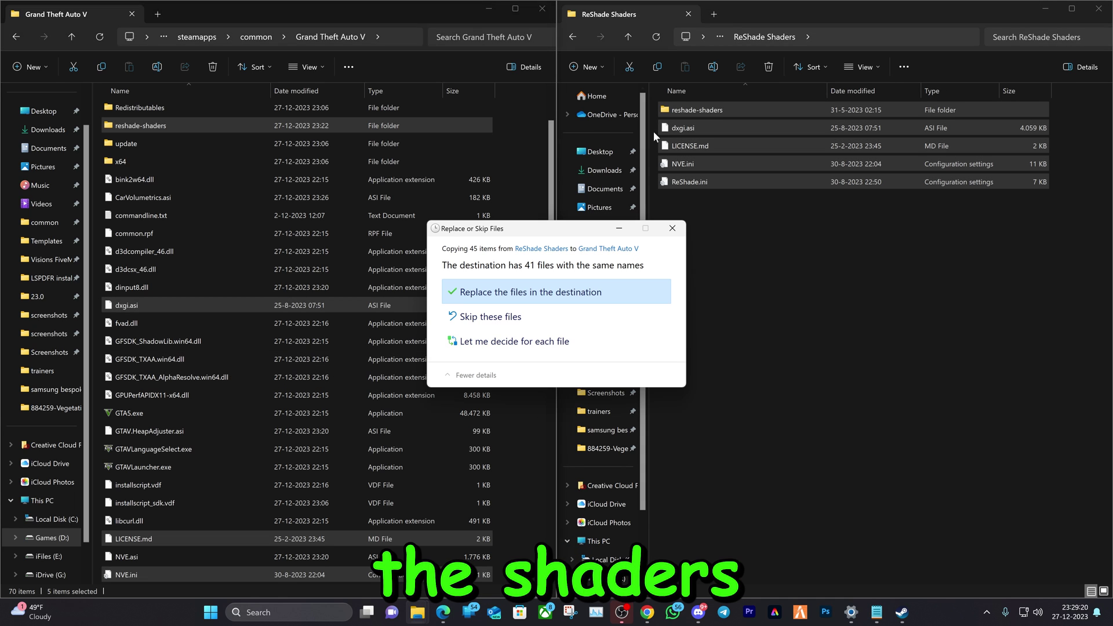
left_click(497, 287)
left_click(577, 37)
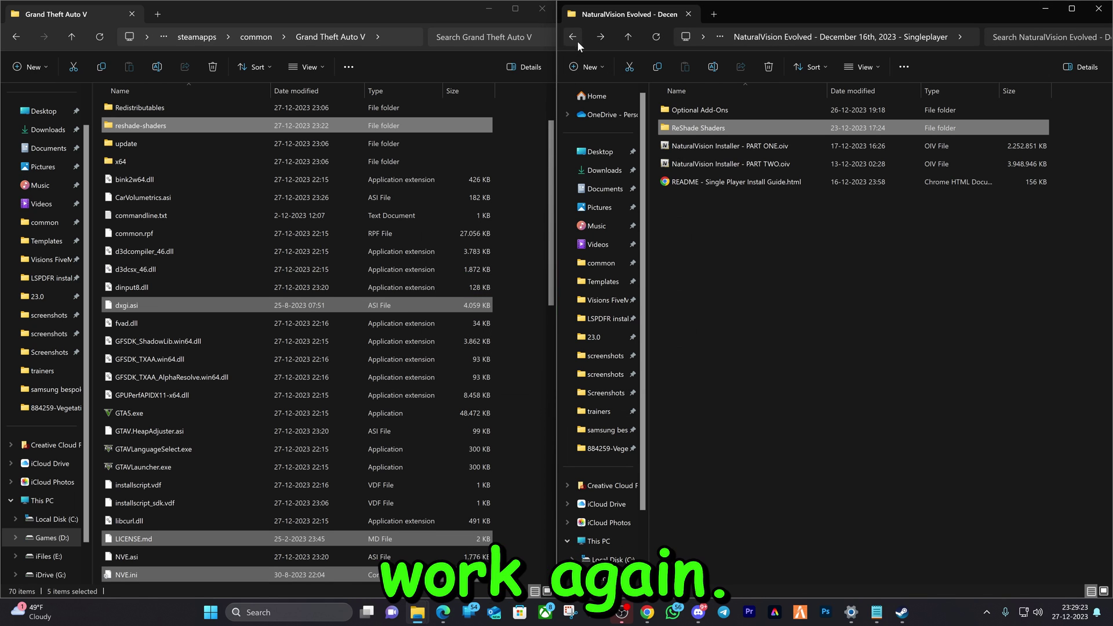
Step: Open README - Single Player Install Guide.html and read its Settings Tips on the required in-game graphics settings
double_click(708, 183)
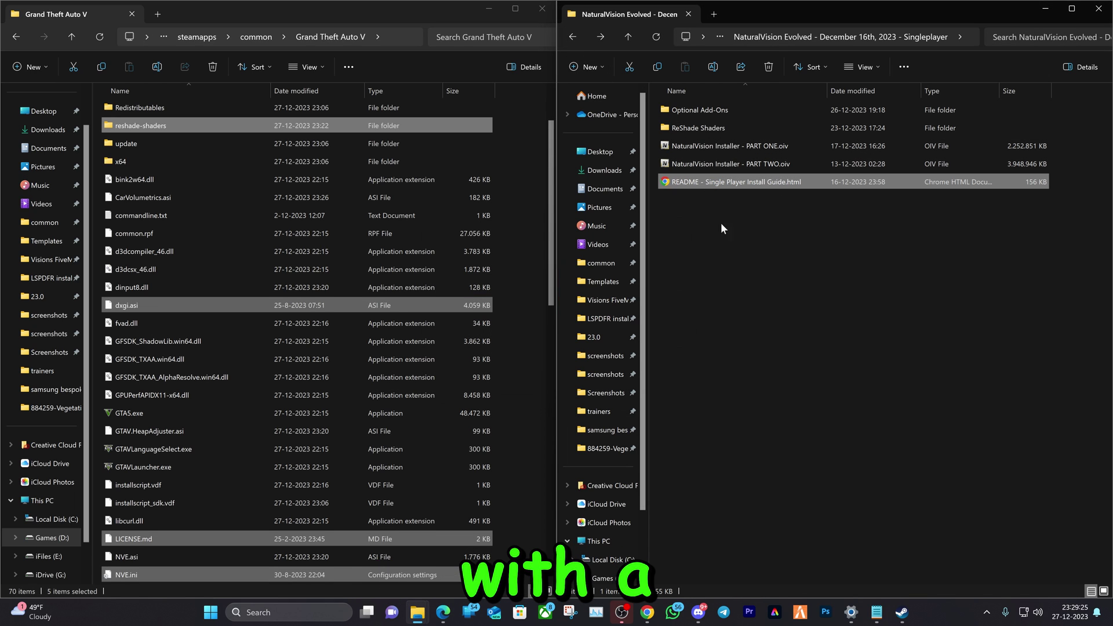
left_click(645, 613)
left_click(677, 544)
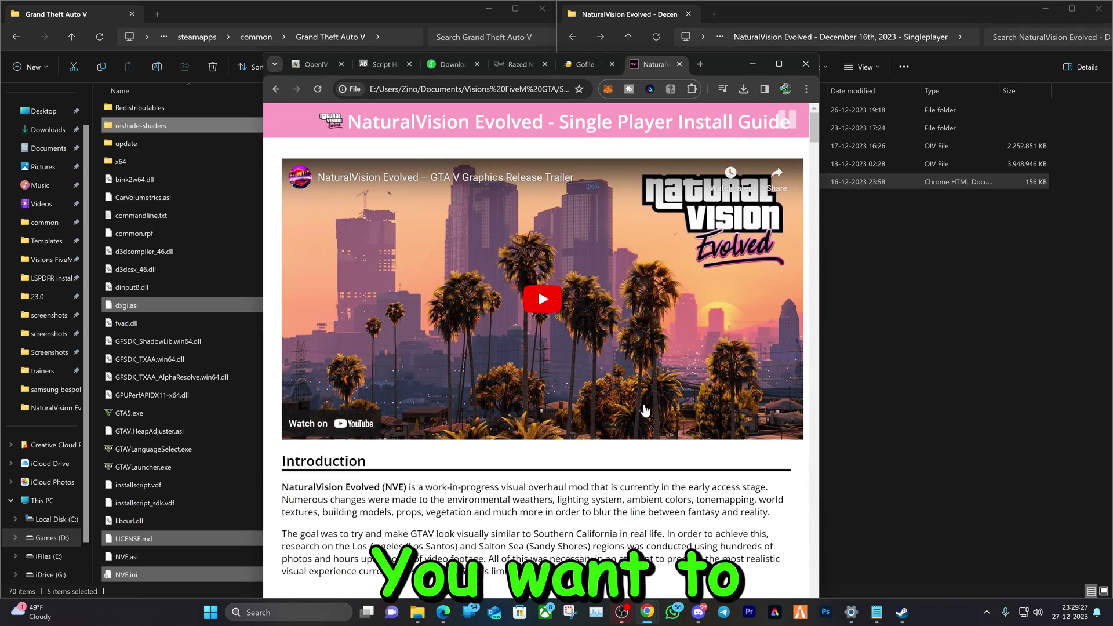
scroll(645, 410, "down", 3)
left_click_drag(810, 150, 842, 295)
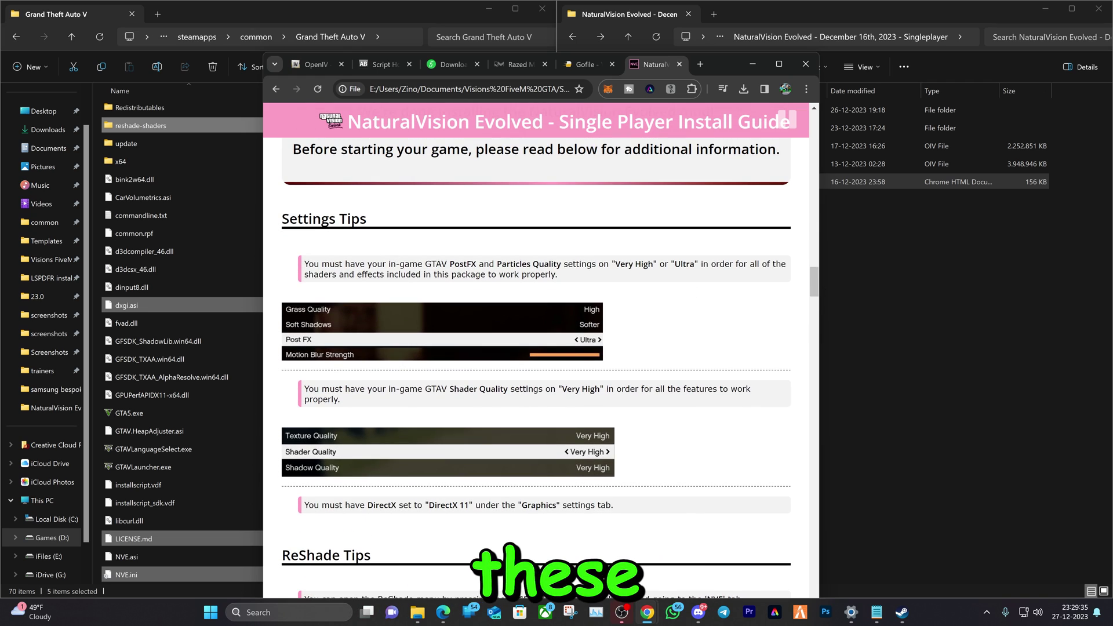
left_click_drag(591, 284, 696, 491)
left_click(693, 503)
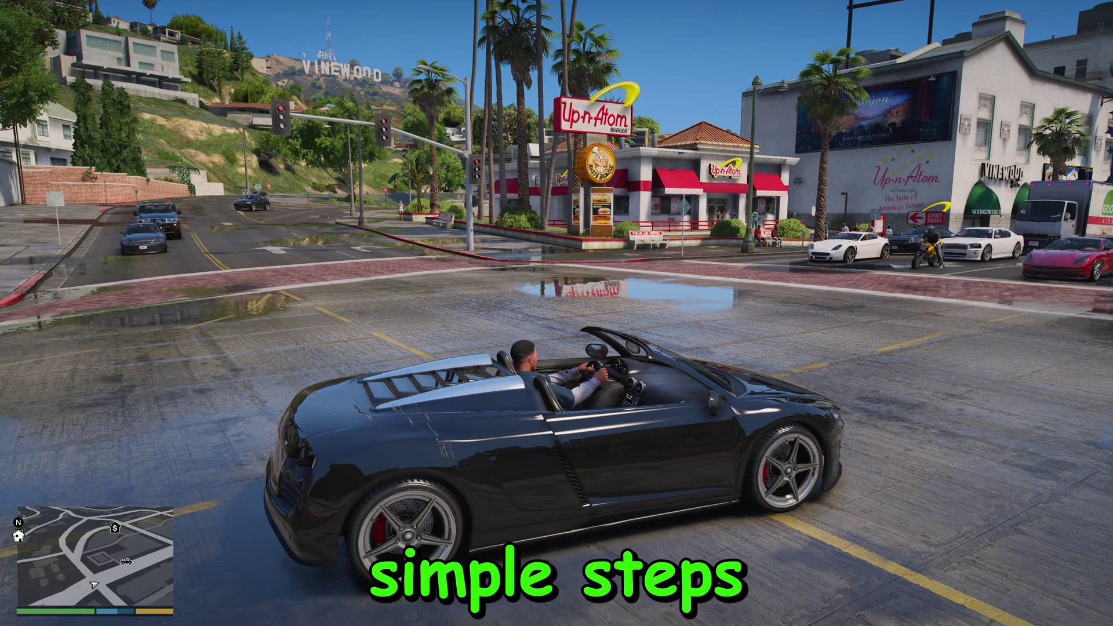
Step: Bring up the ReShade overlay in the game and switch the NVE weather to cloudy
key("Home")
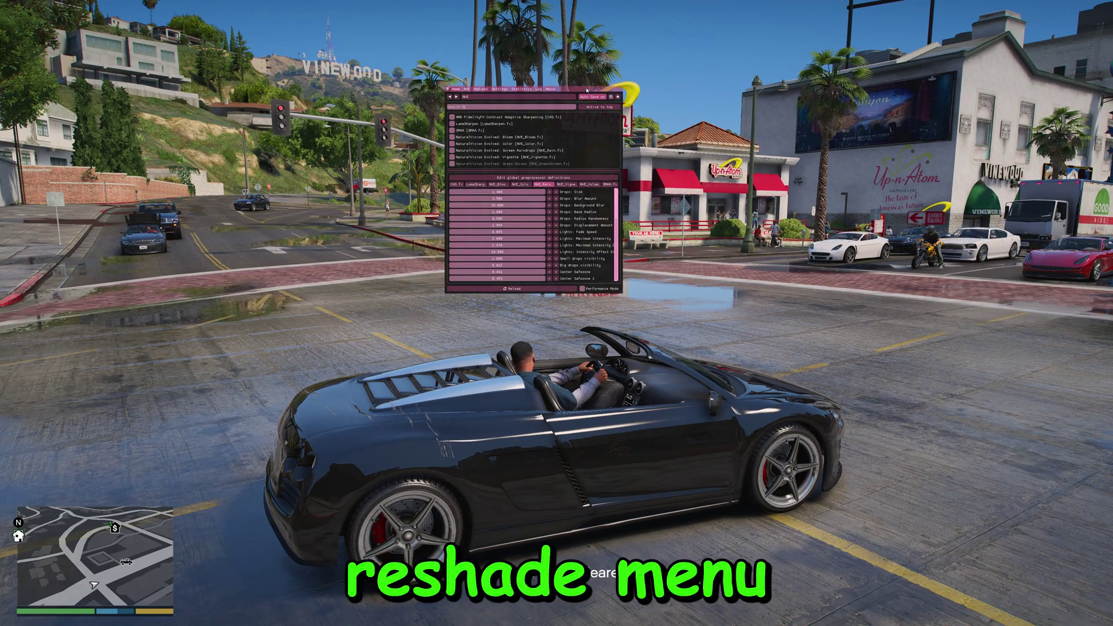
left_click_drag(587, 90, 593, 122)
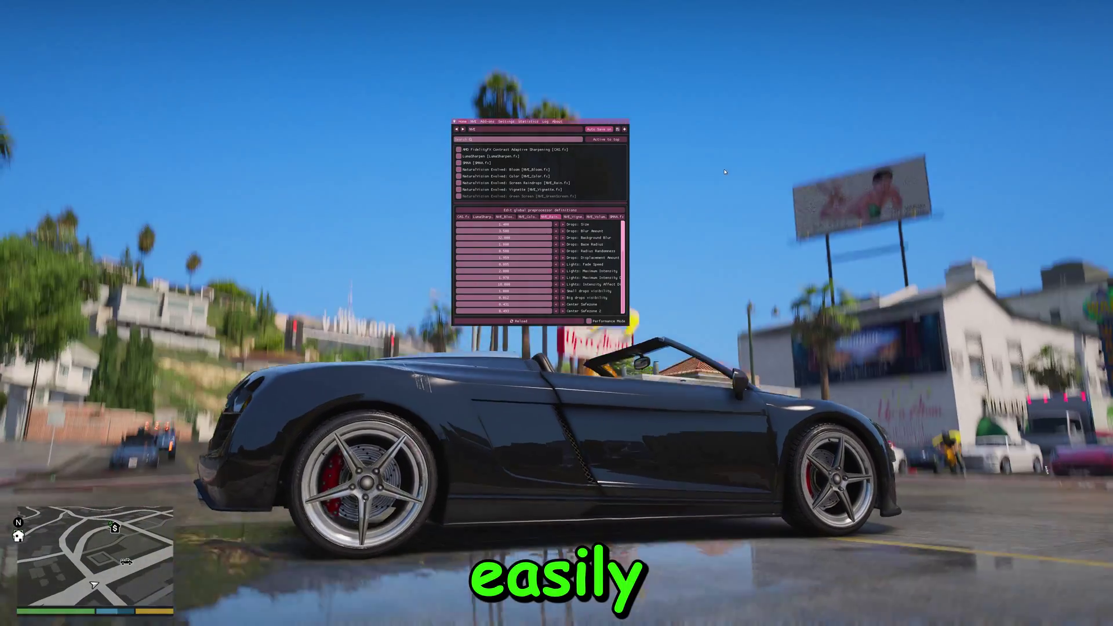
left_click(473, 122)
left_click(474, 140)
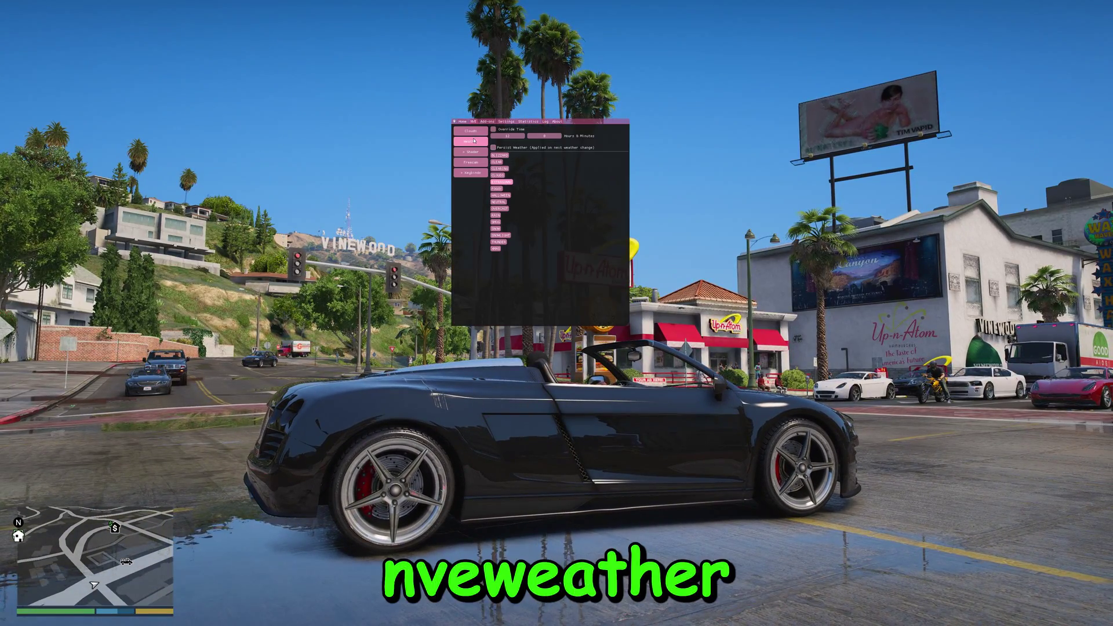
left_click(499, 175)
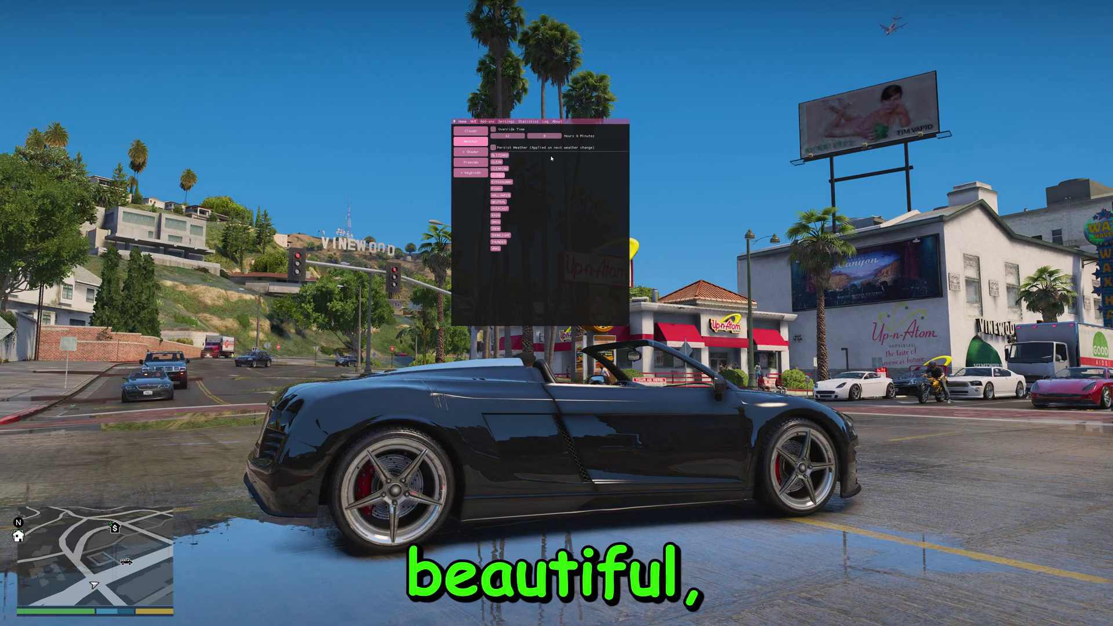
Step: Try different cloud presets in the NVE cloud configuration and adjust the clouds speed
left_click(470, 131)
left_click(502, 141)
left_click(511, 152)
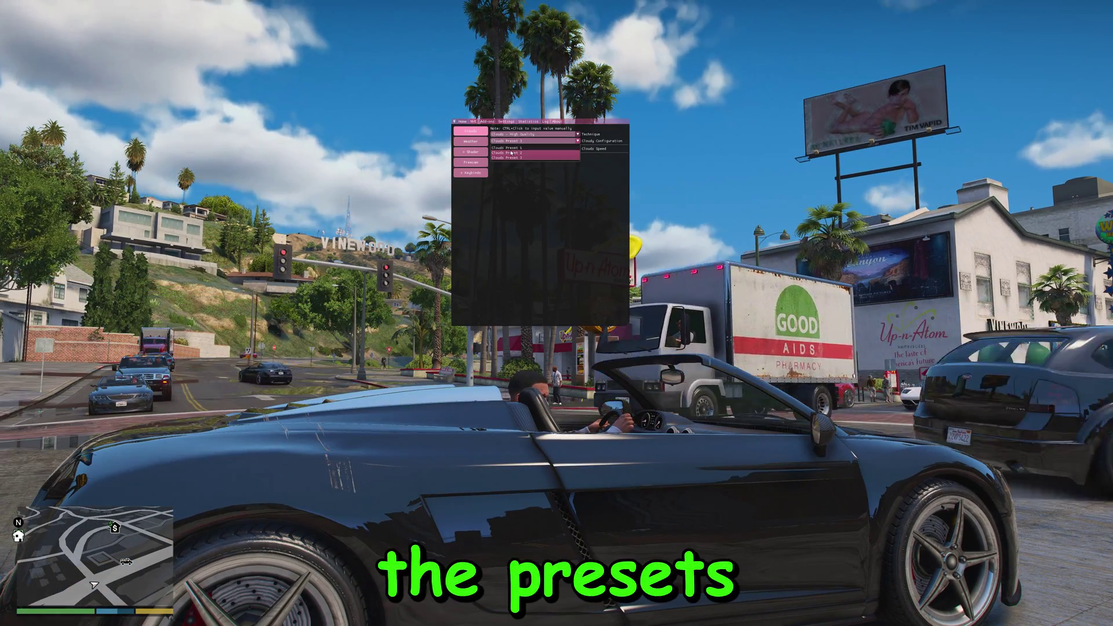
left_click(516, 141)
left_click(517, 149)
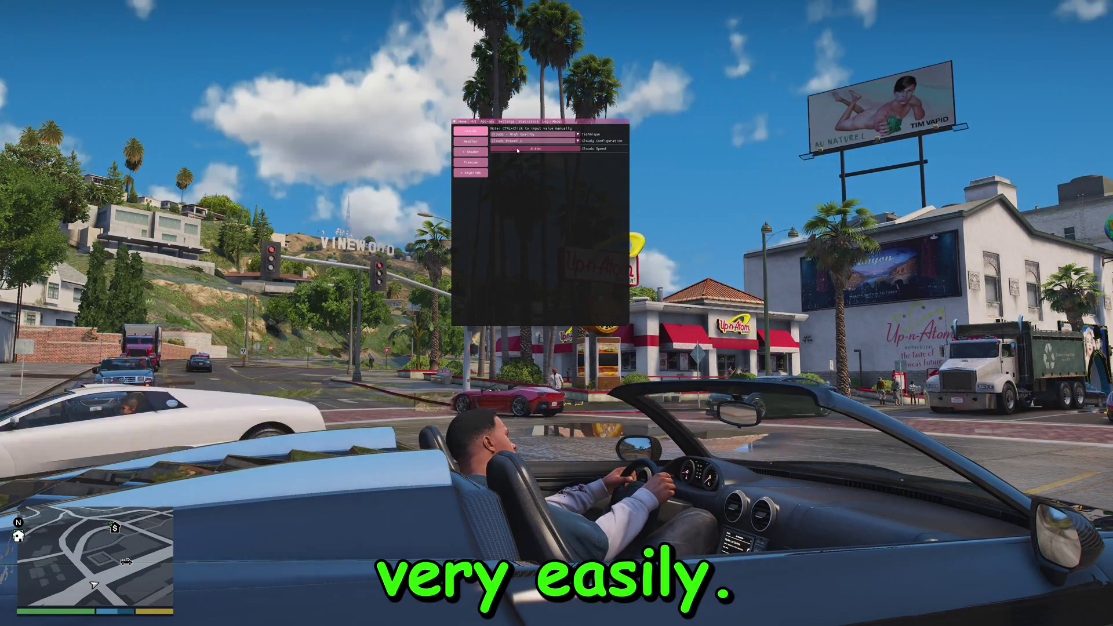
mouse_move(542, 149)
left_mouse_down()
mouse_move(497, 152)
mouse_move(625, 160)
mouse_move(552, 164)
left_mouse_up()
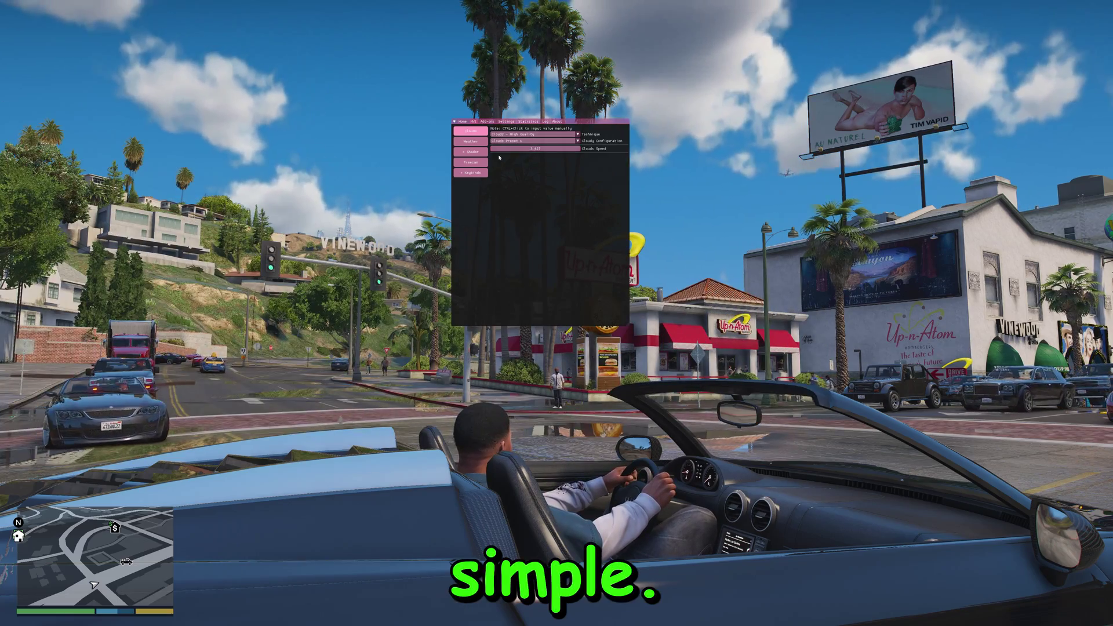
Step: Switch the NVE weather to rain
left_click(467, 145)
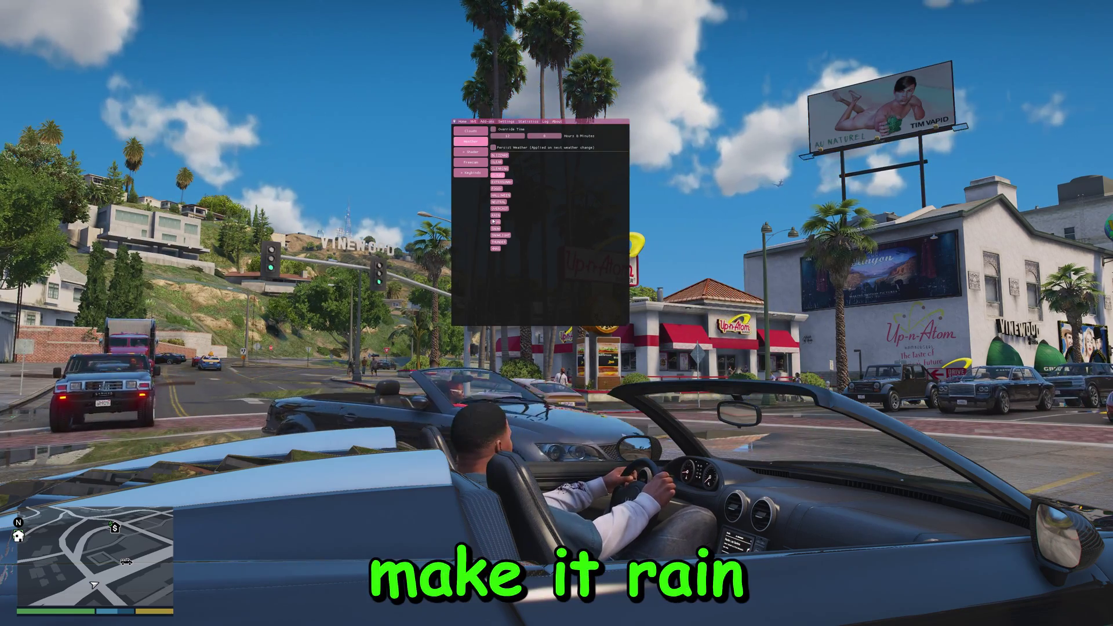
left_click(494, 216)
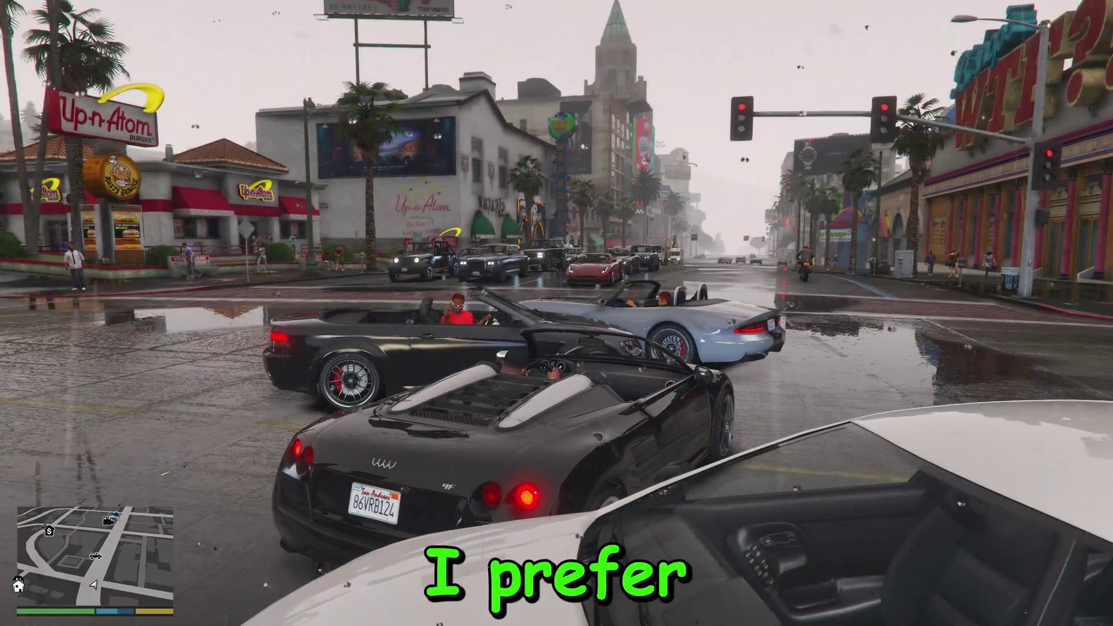
Step: Reduce the small and big drops visibility to zero in the NVE screen raindrops shader, and close the ReShade overlay
key("Home")
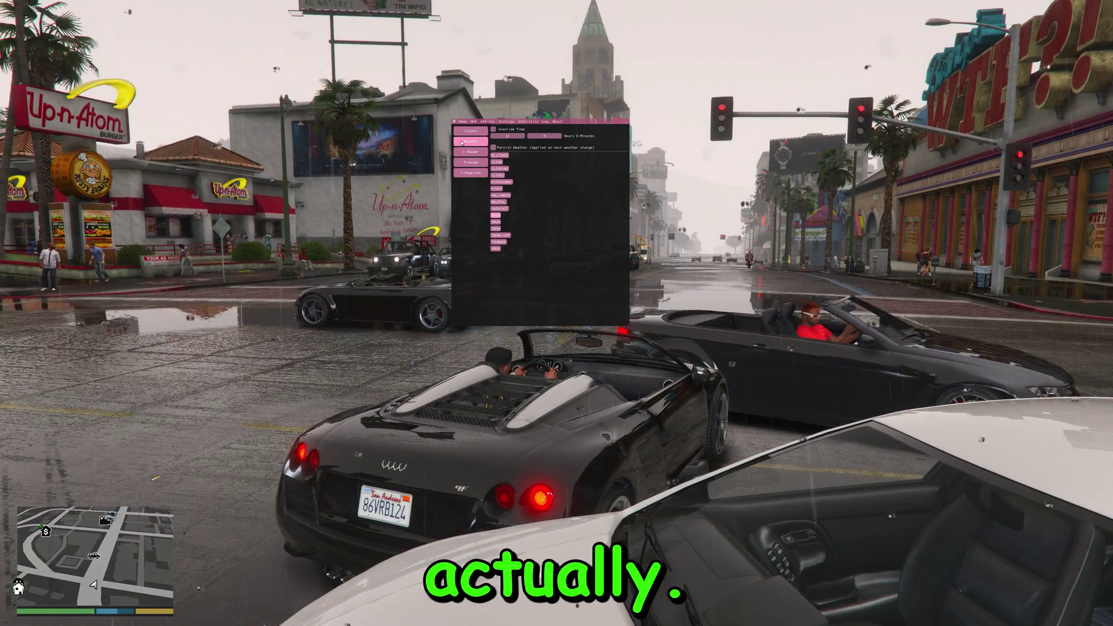
left_click(463, 122)
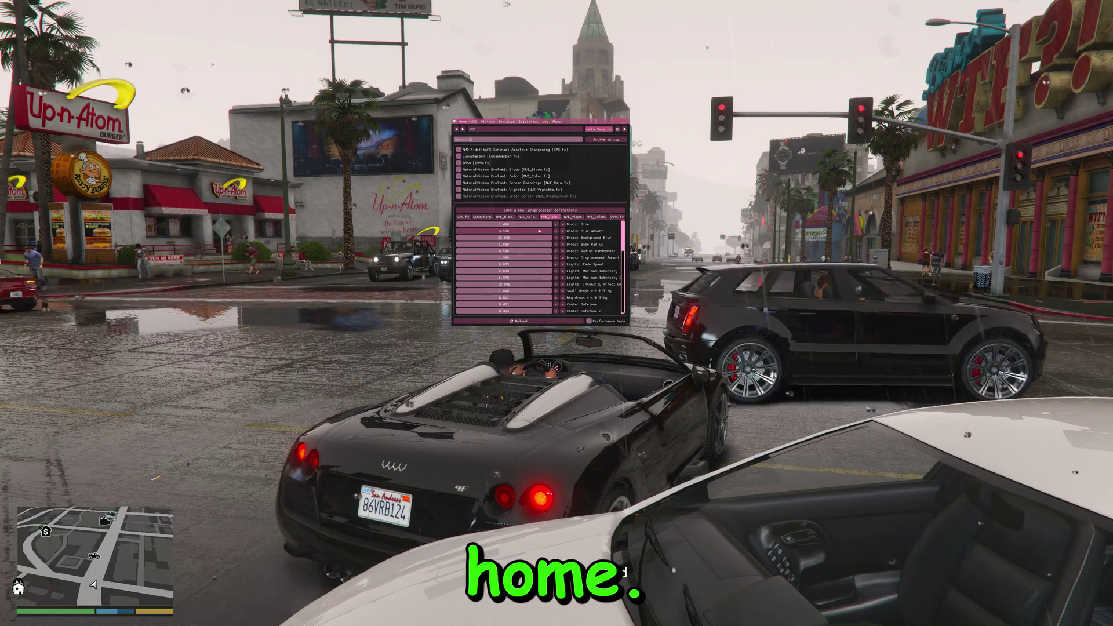
left_click(556, 237)
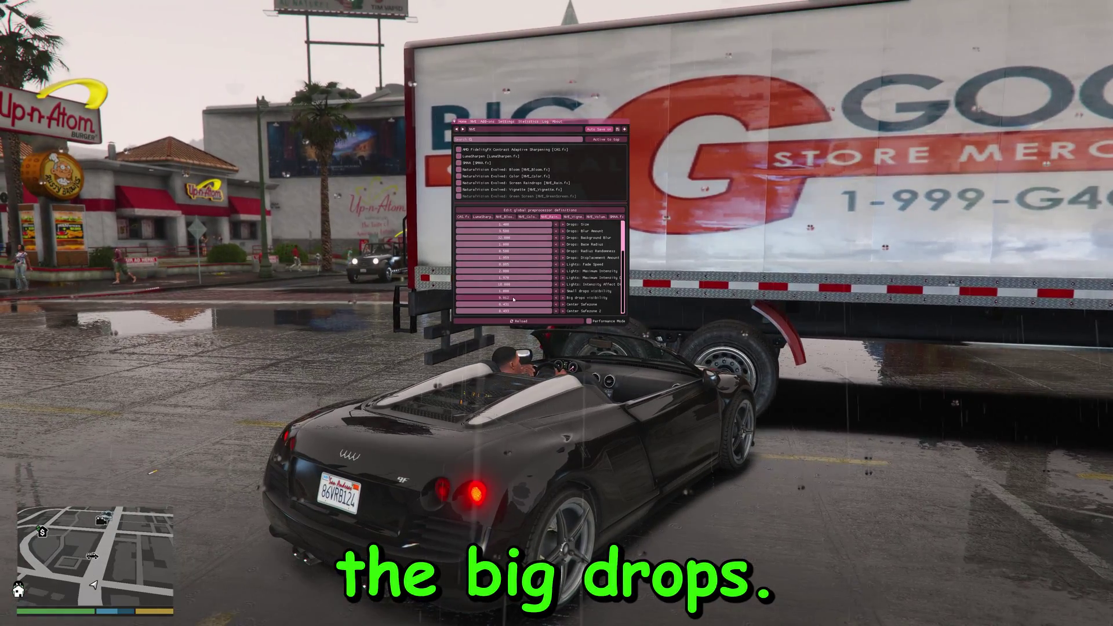
left_click(493, 298)
left_click_drag(513, 300, 572, 300)
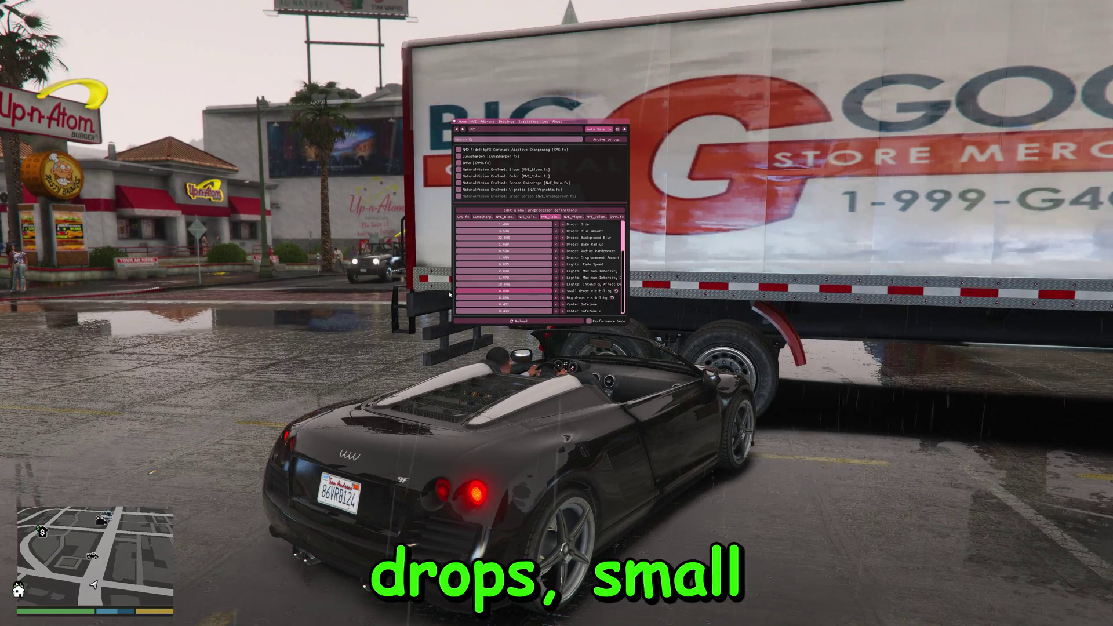
key("Home")
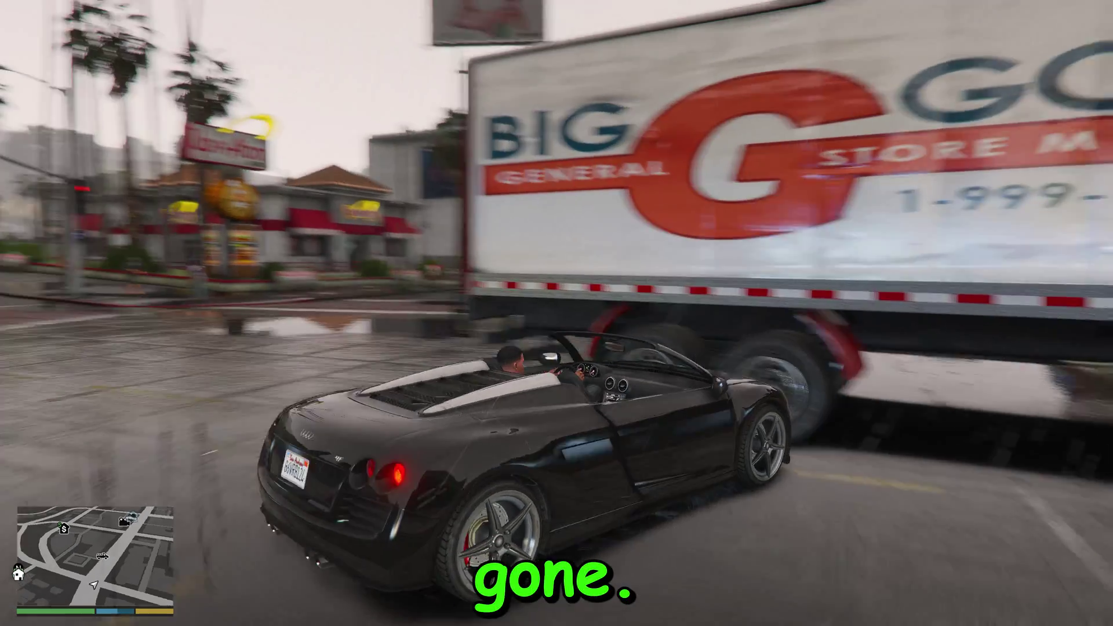
Step: Review the color filter presets in the NaturalVision Evolved color shader settings, and close the ReShade overlay
key("Home")
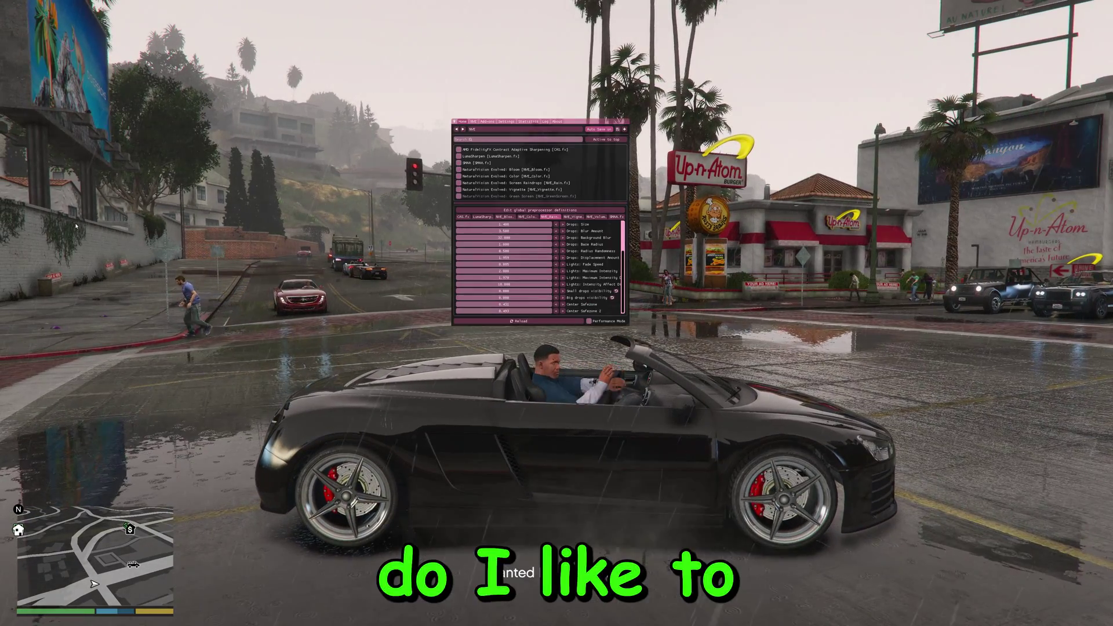
left_click(526, 217)
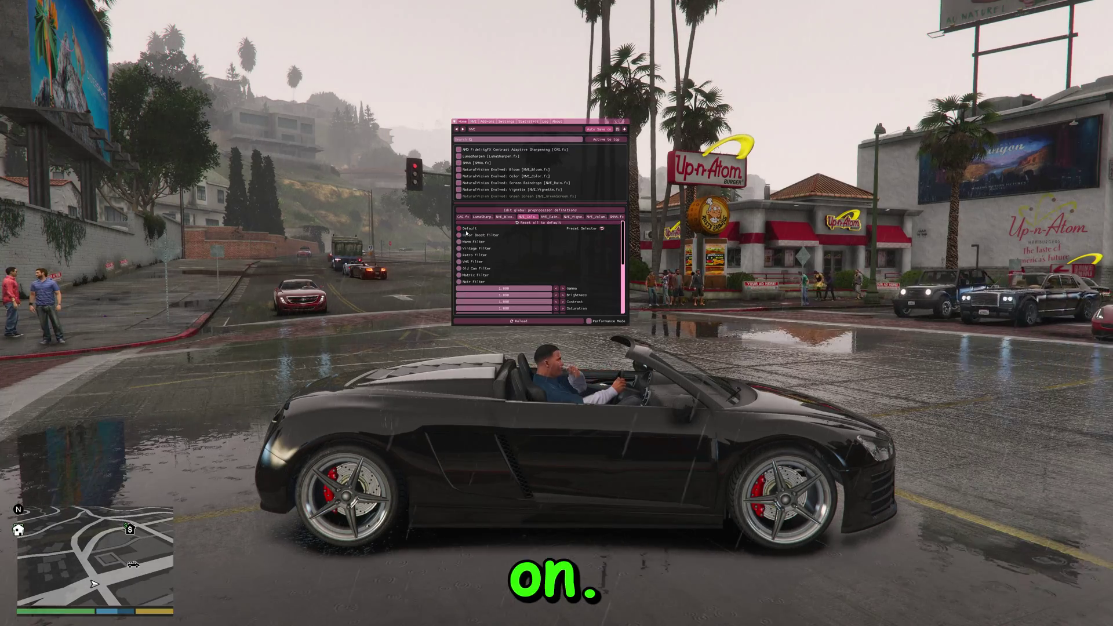
key("Home")
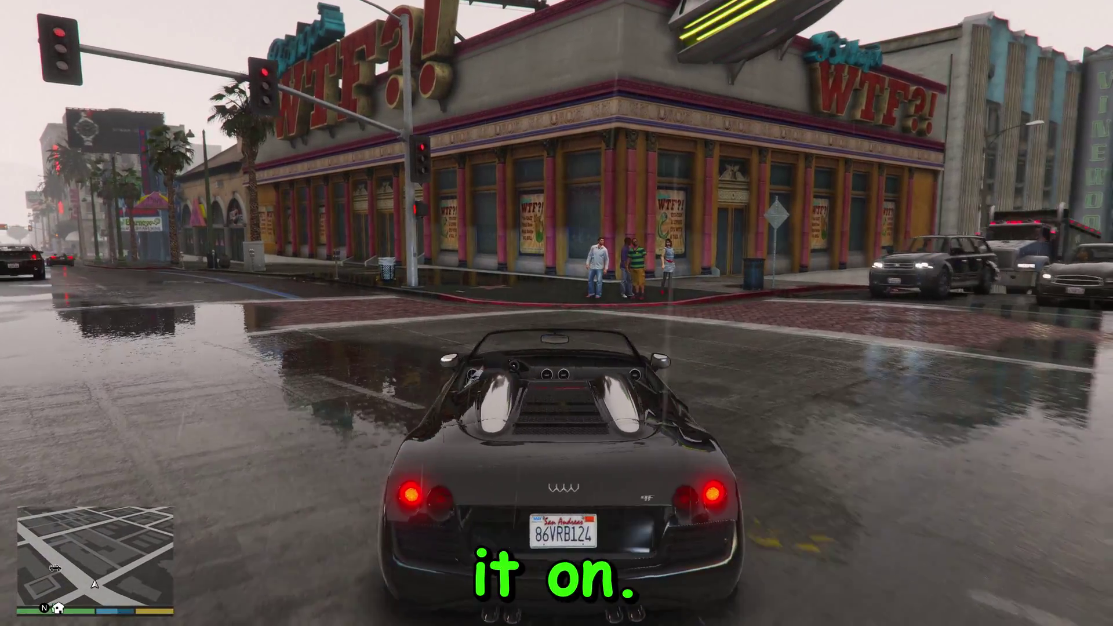
Step: Set the game time to Evening with the trainer and return to its main menu
key("F3")
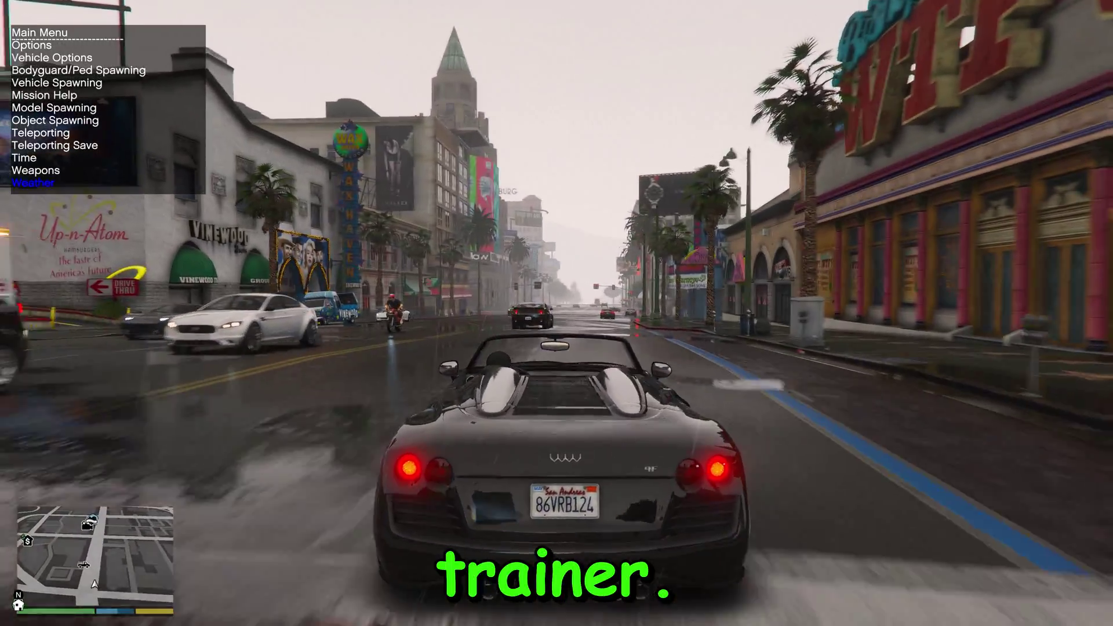
key("KP_8")
key("KP_8")
key("KP_5")
key("KP_2")
key("KP_2")
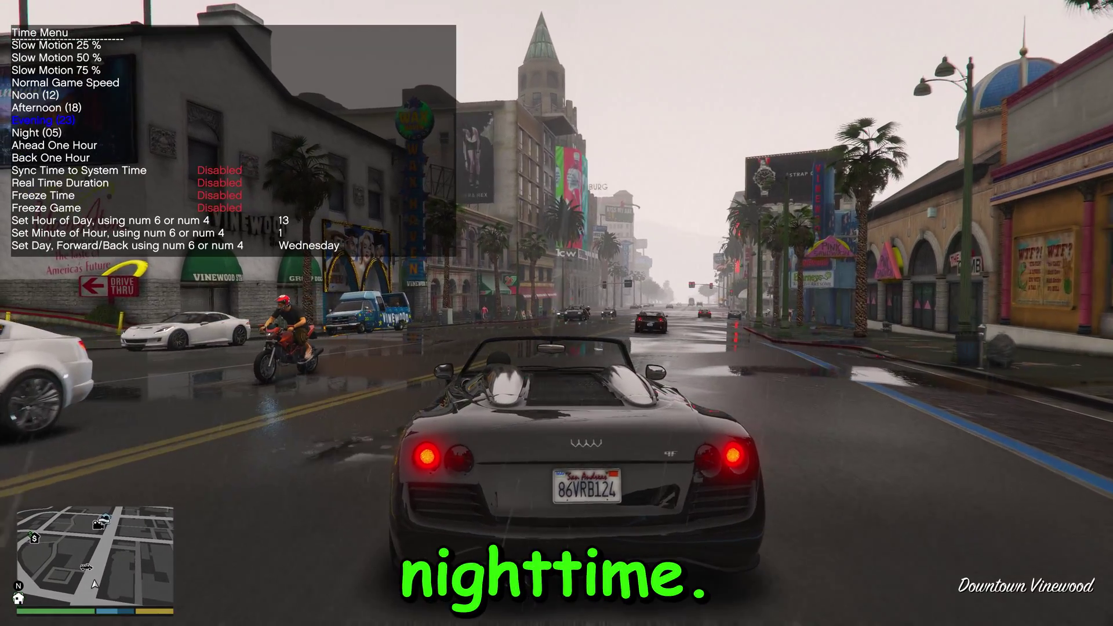
key("Return")
key("BackSpace")
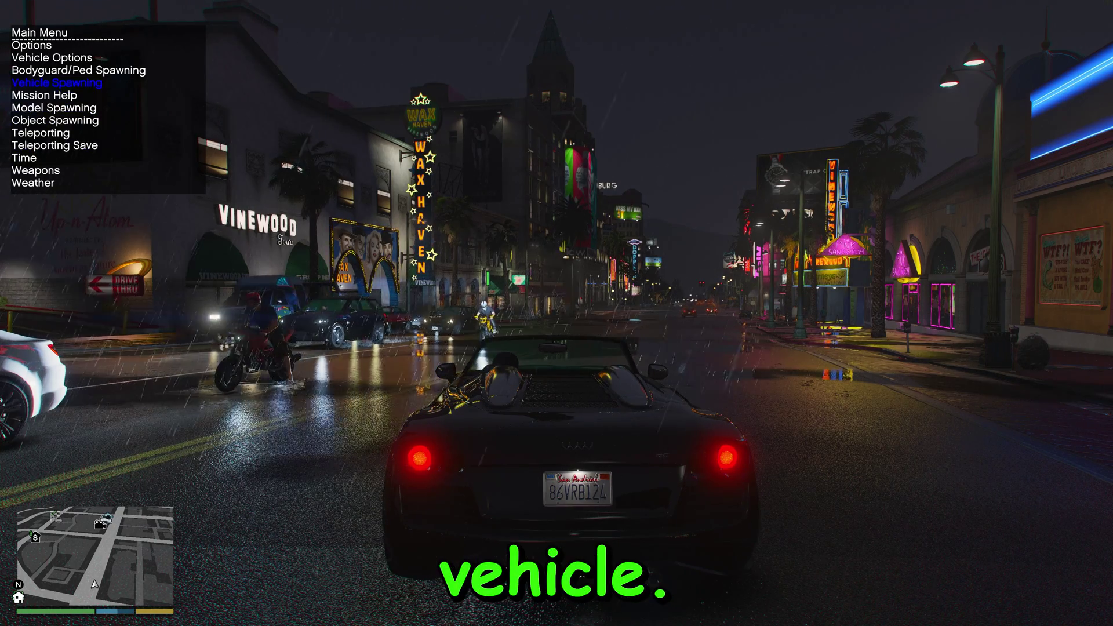
Step: Spawn the Pegassi wmlykan super car from the added vehicles, close the trainer and switch to first-person view
key("Return")
key("KP_8")
key("KP_5")
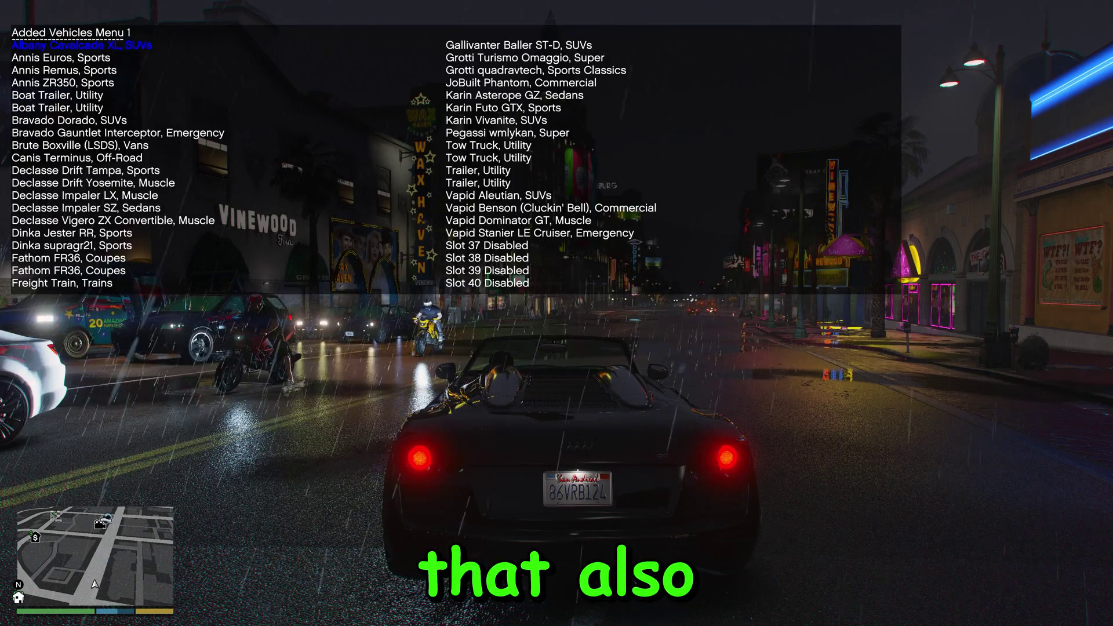
key("F3")
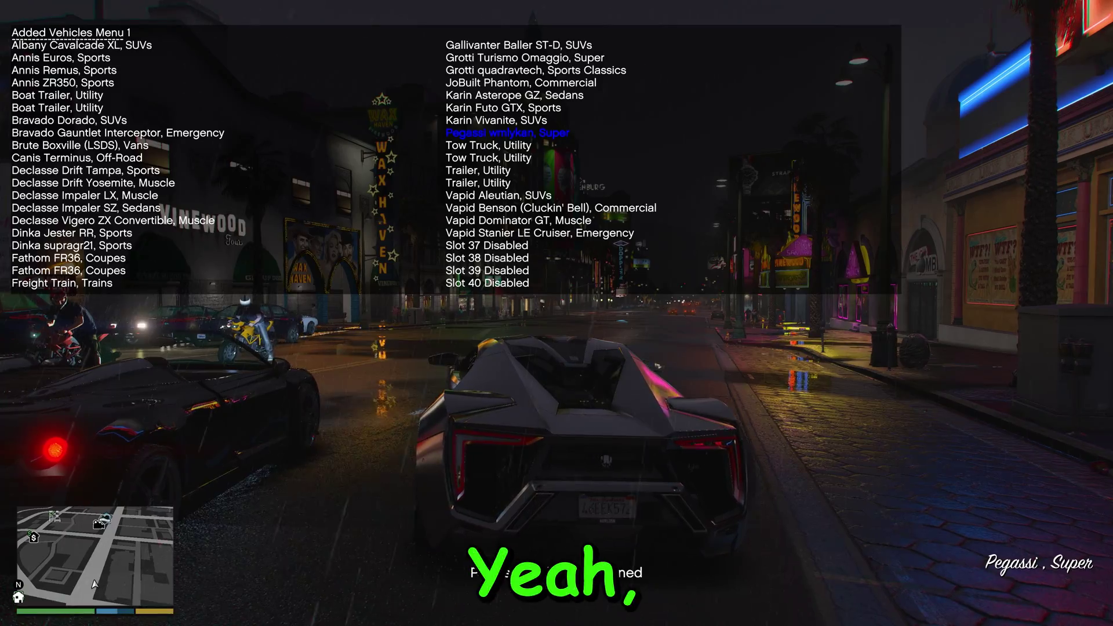
key("BackSpace")
key("BackSpace")
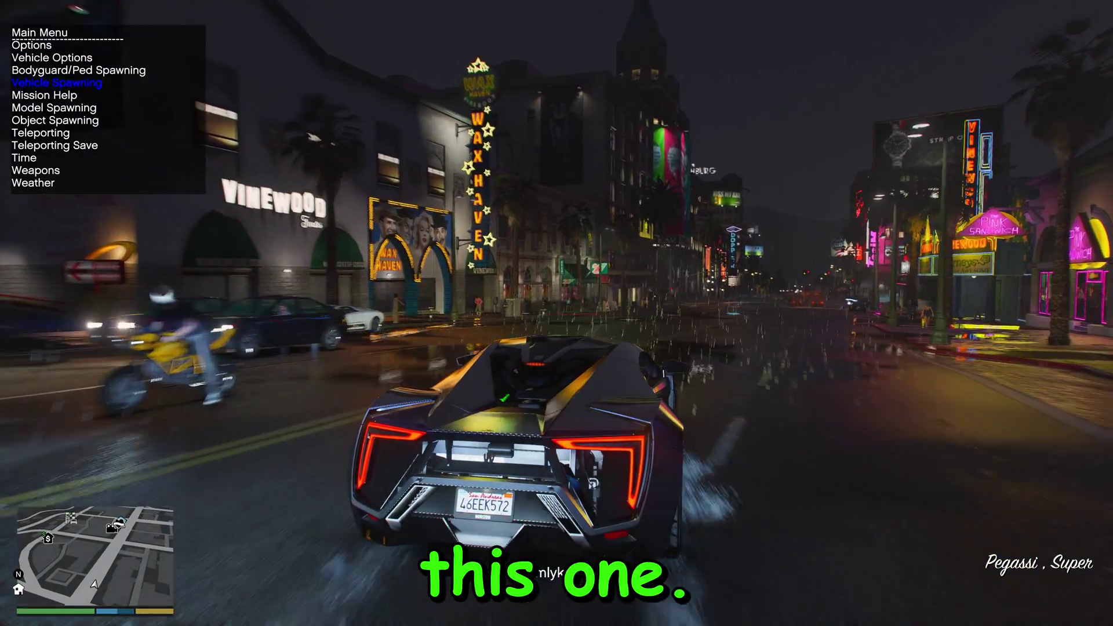
key("F4")
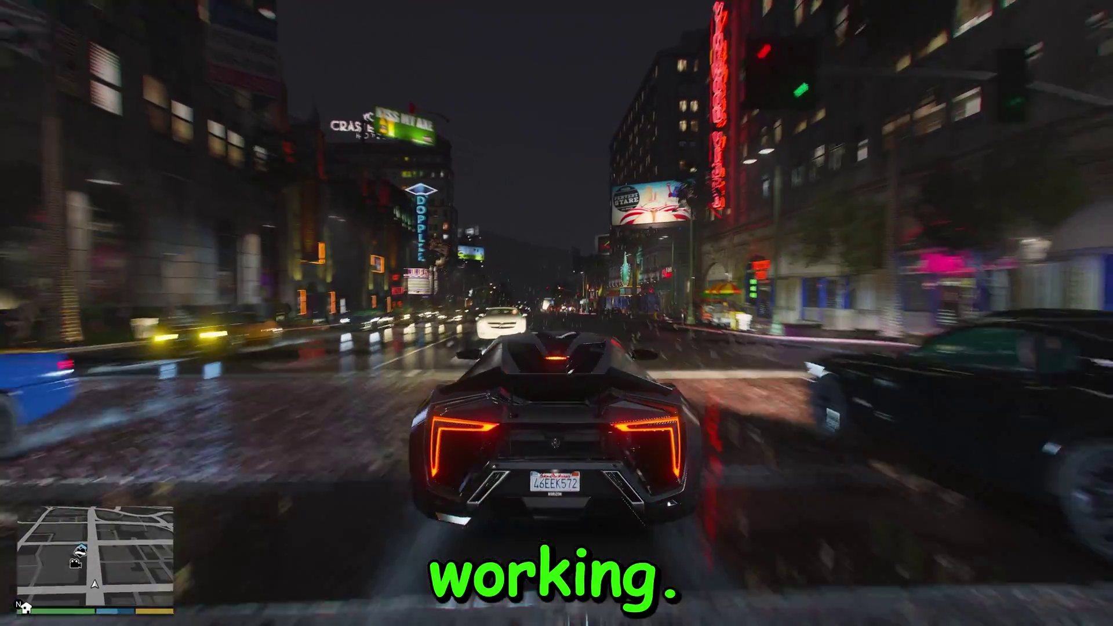
key("v")
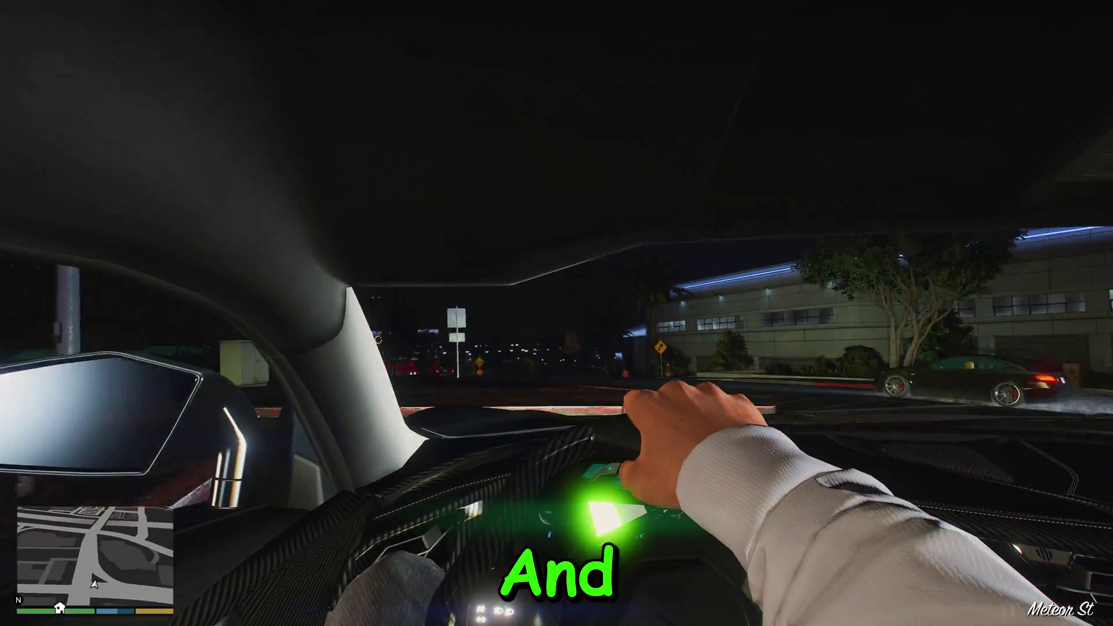